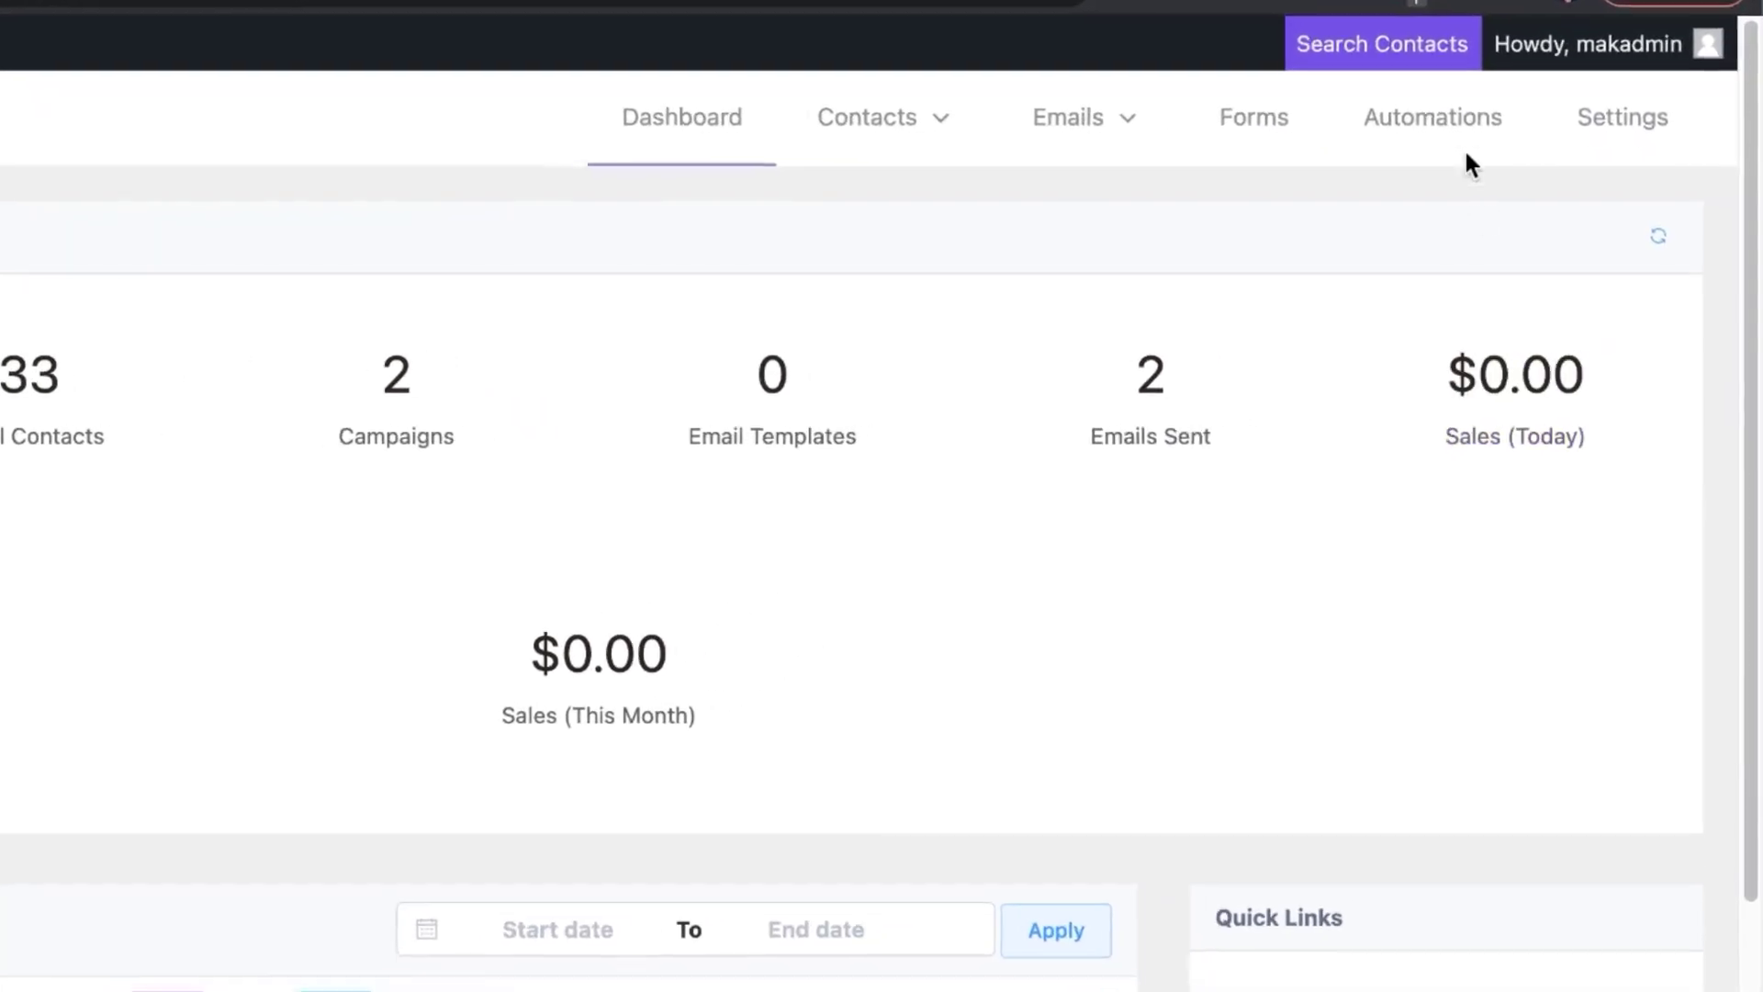
Step: Add a one-day wait step to the Freebie automation's No branch
{"action": "left_click", "coordinate": [1545, 168]}
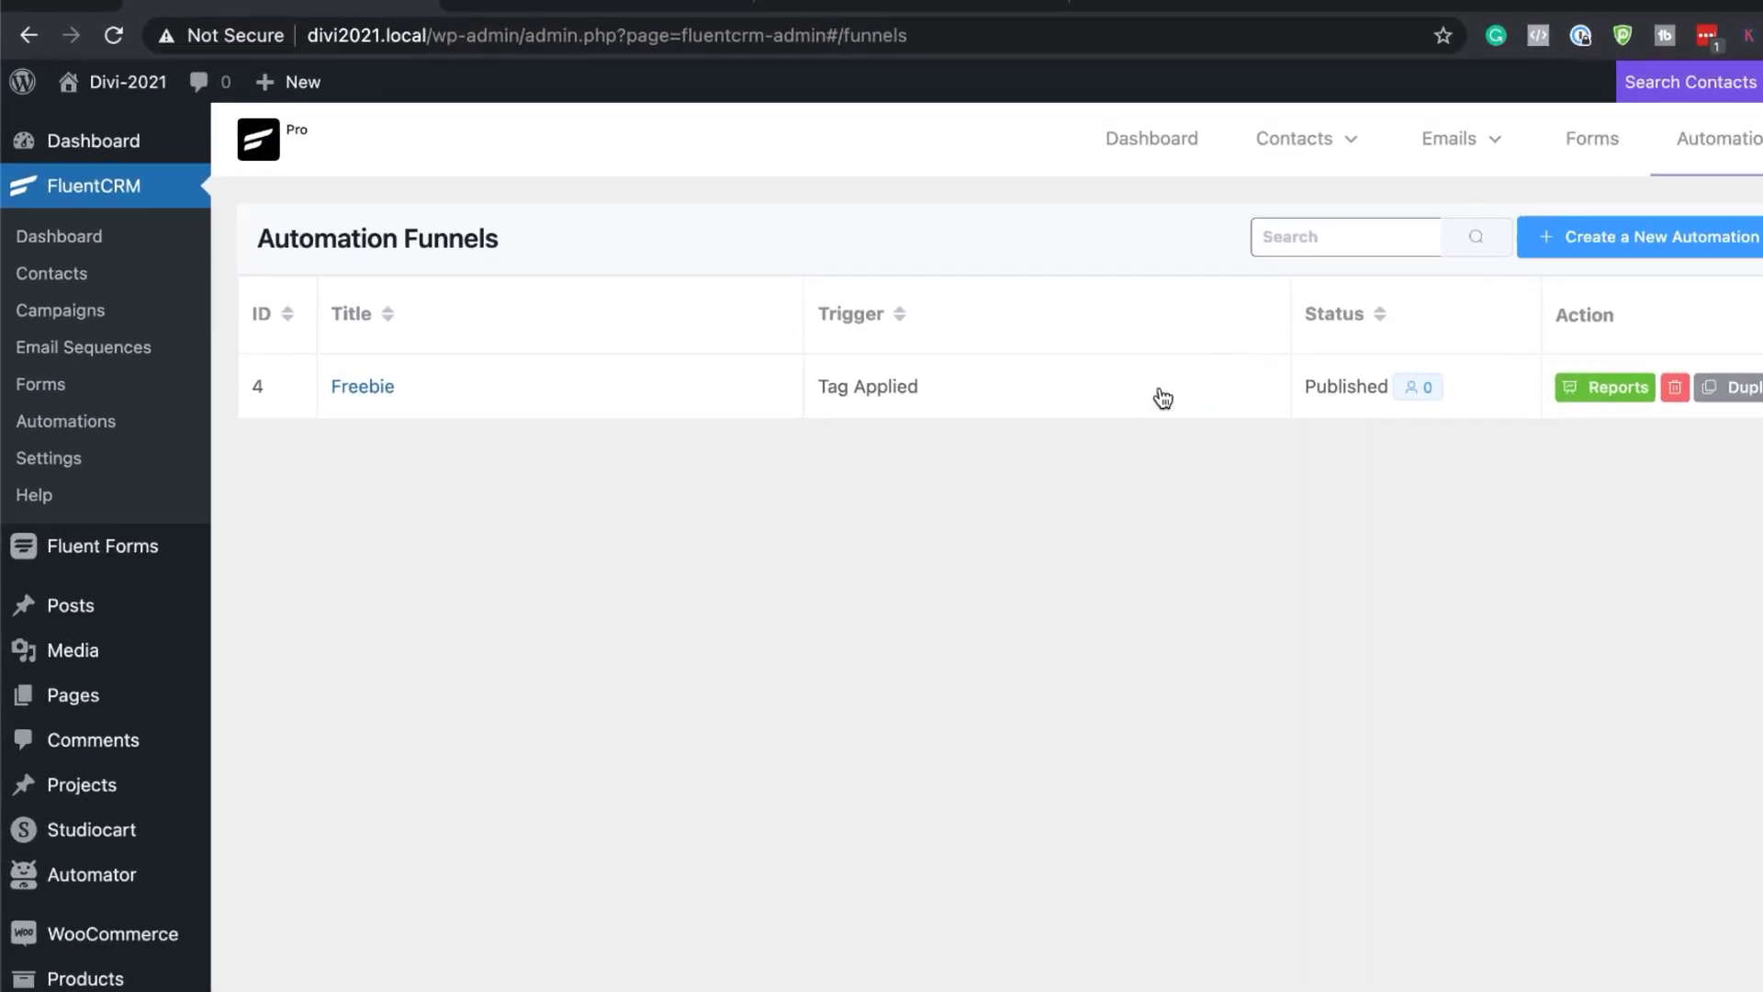
{"action": "left_click", "coordinate": [409, 399]}
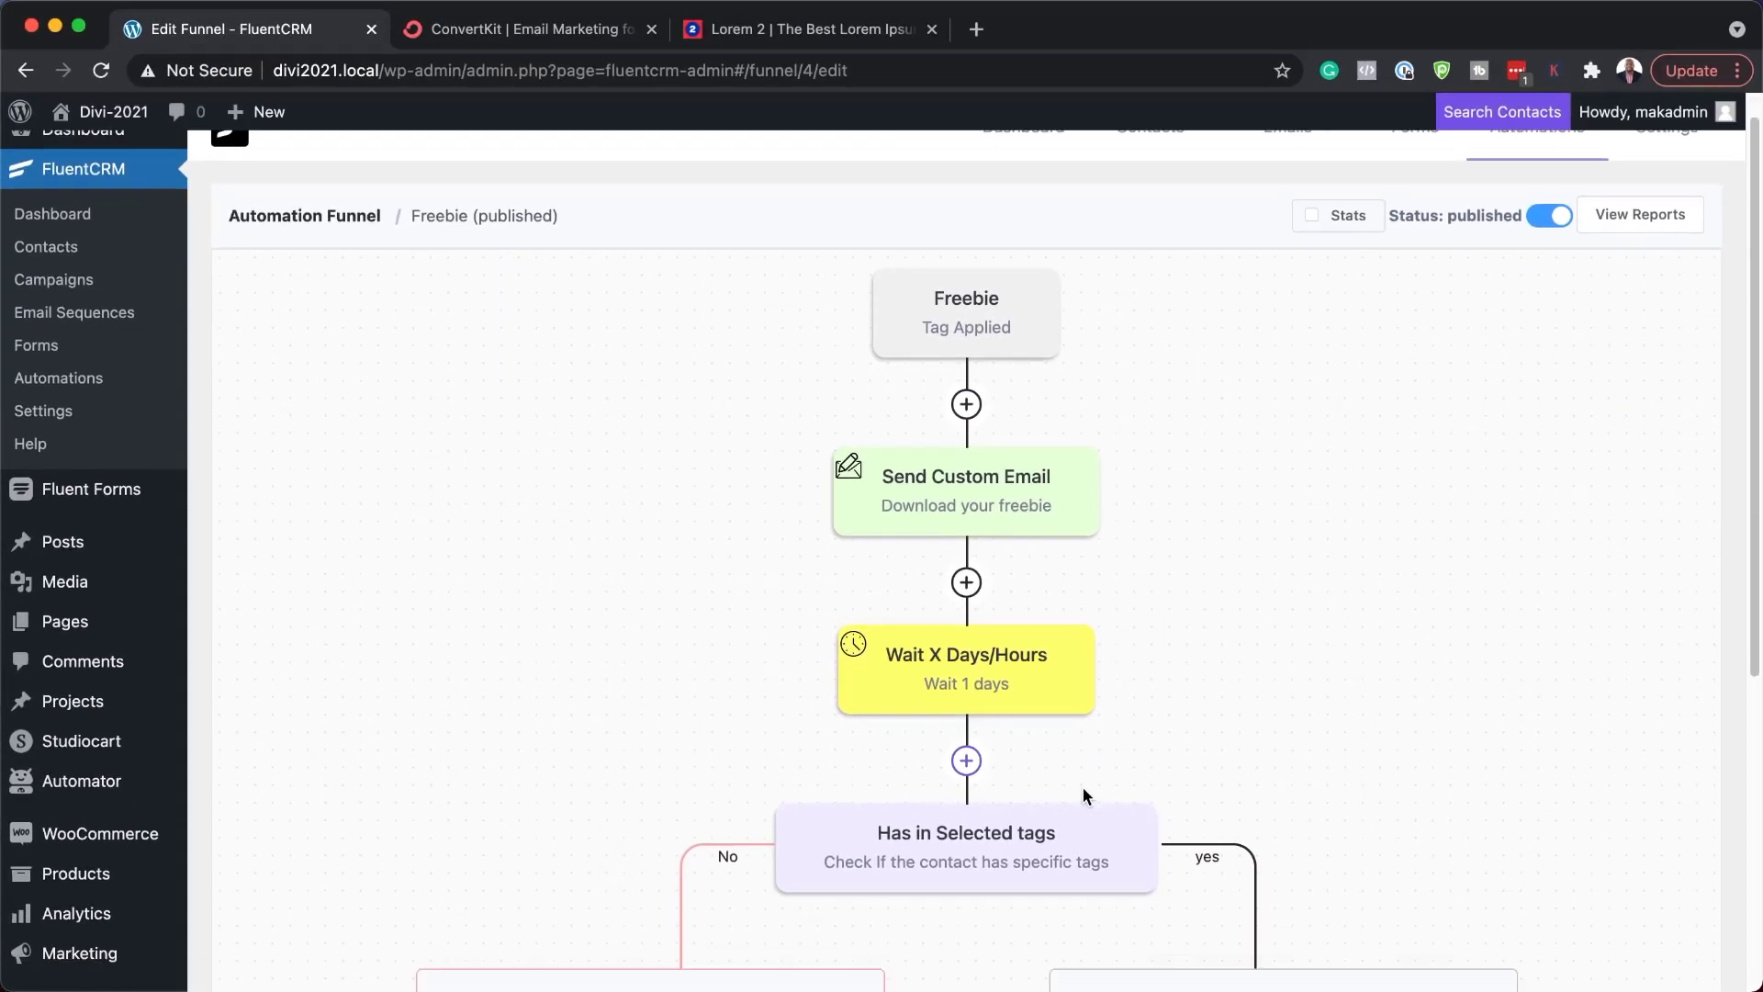
{"action": "scroll", "coordinate": [1083, 787], "scroll_direction": "down", "scroll_amount": 3}
{"action": "left_click", "coordinate": [653, 658]}
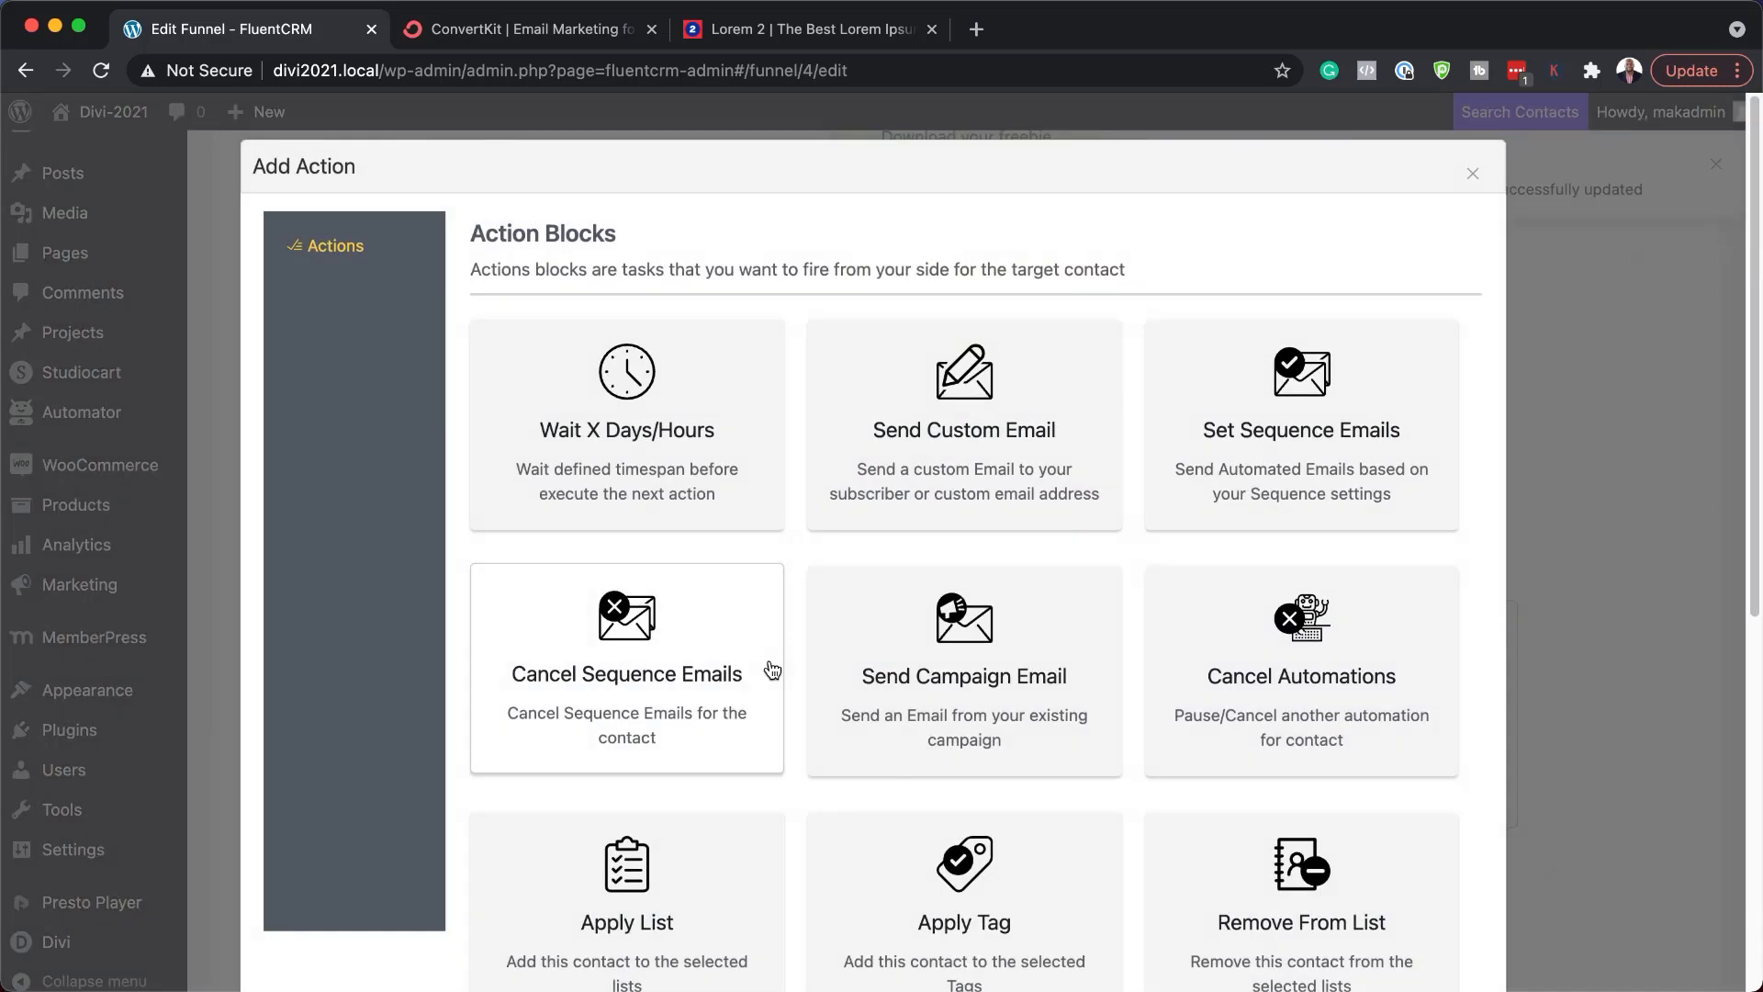
{"action": "left_click", "coordinate": [702, 434]}
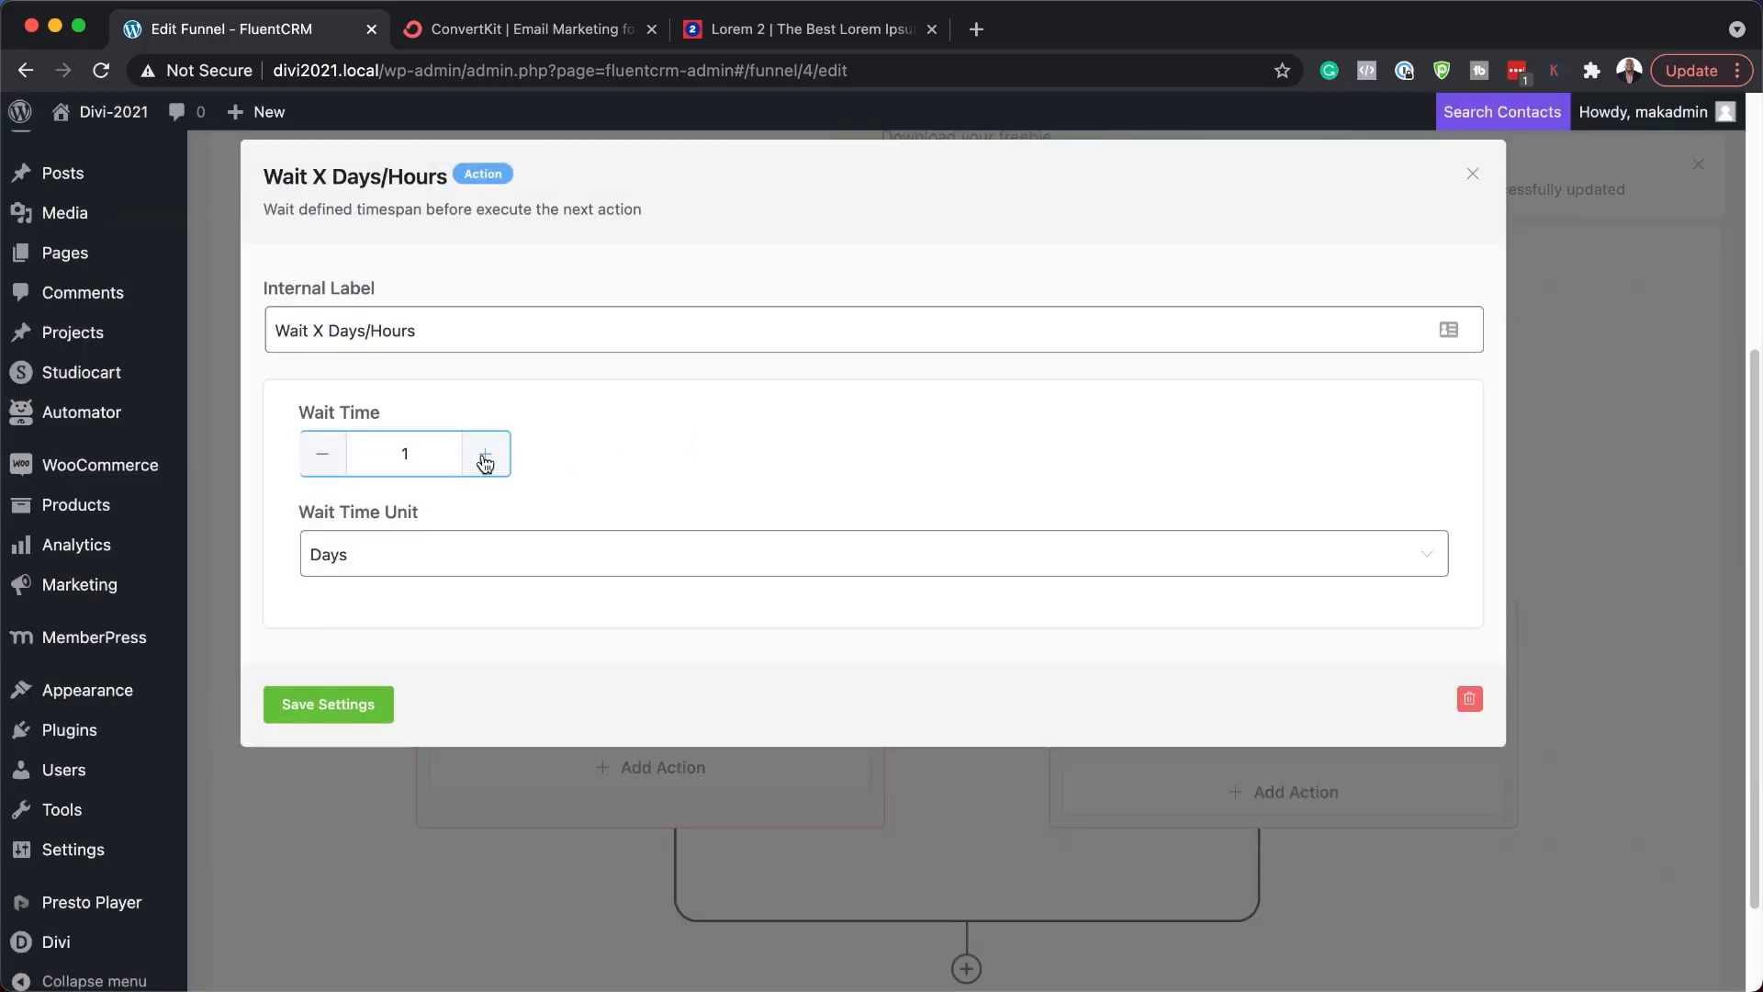
{"action": "left_click", "coordinate": [327, 704]}
Step: Add a Remove From List step targeting the Promo list after the wait
{"action": "left_click", "coordinate": [659, 770]}
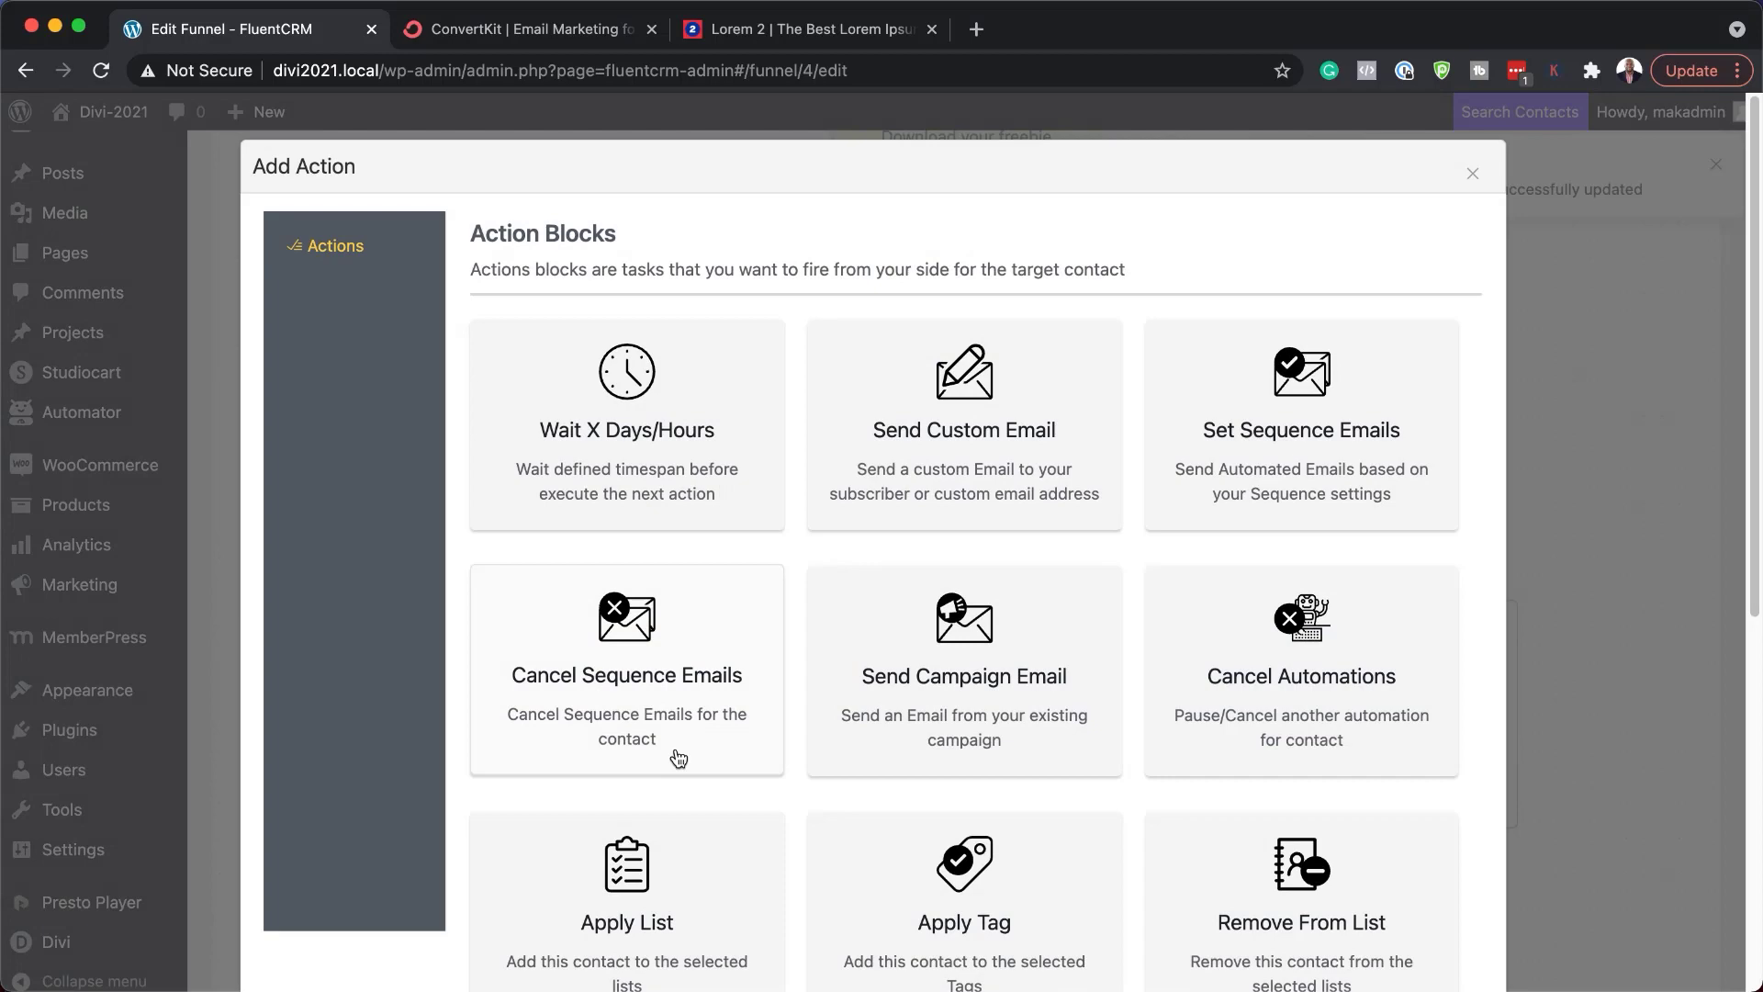
{"action": "scroll", "coordinate": [1296, 524], "scroll_direction": "down", "scroll_amount": 5}
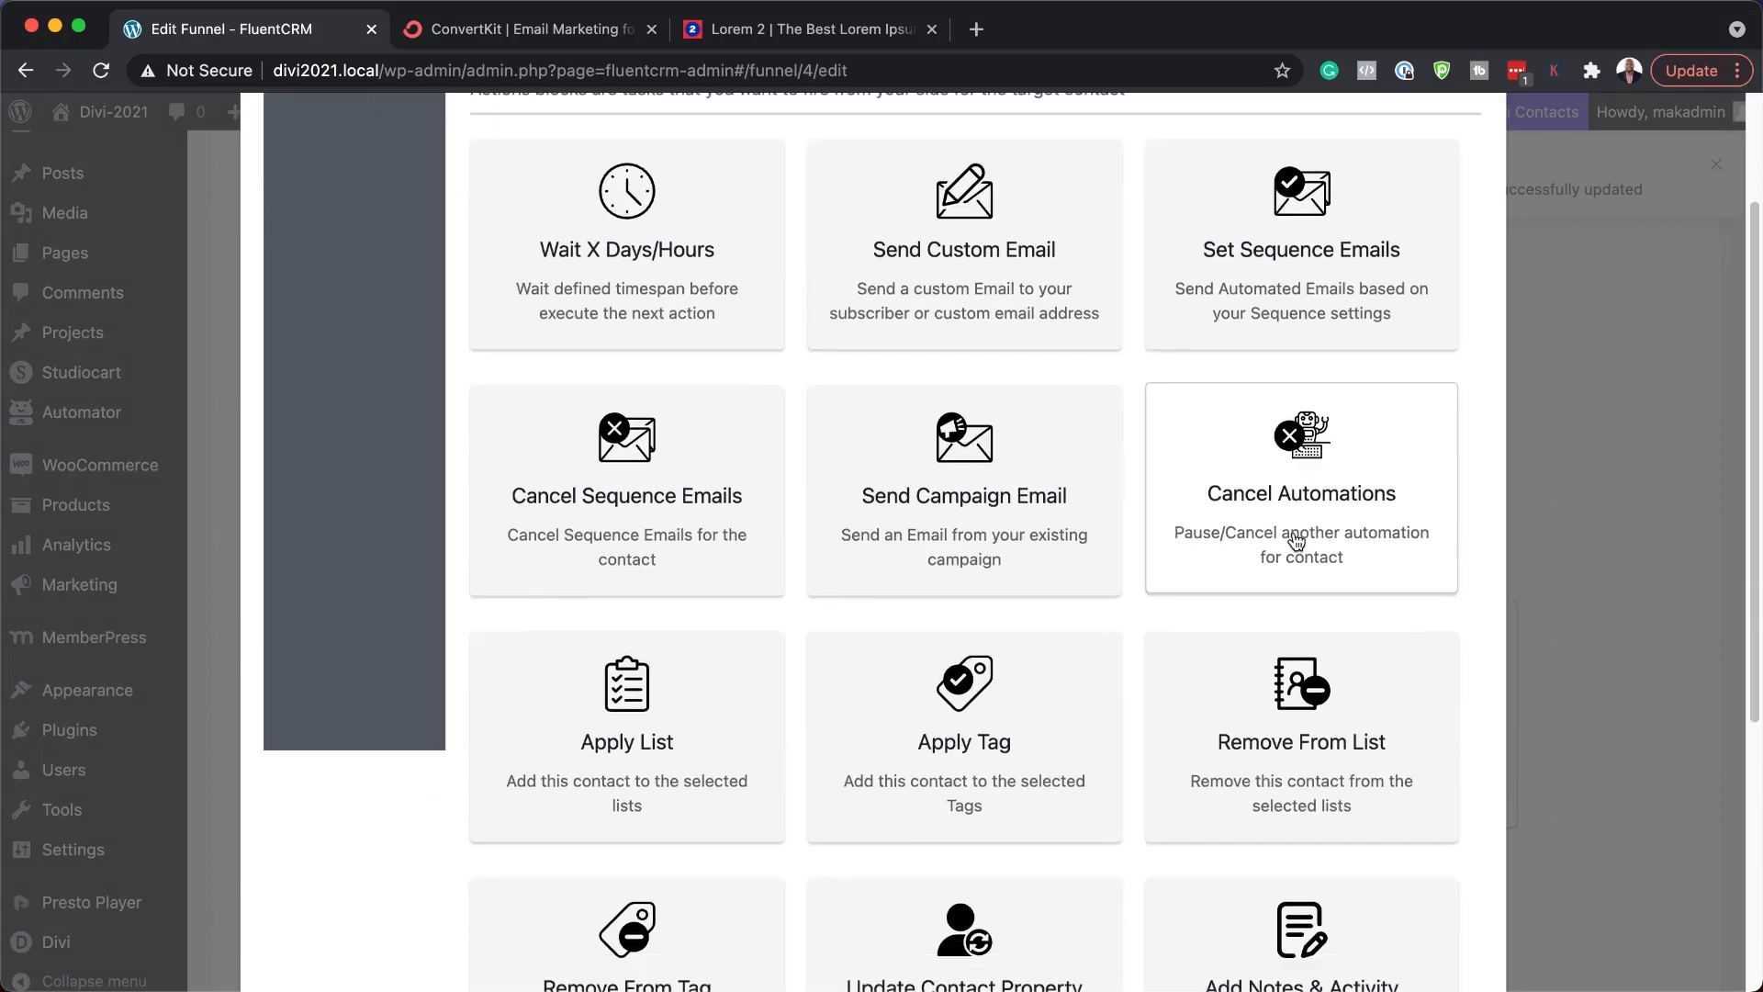
{"action": "left_click", "coordinate": [1333, 587]}
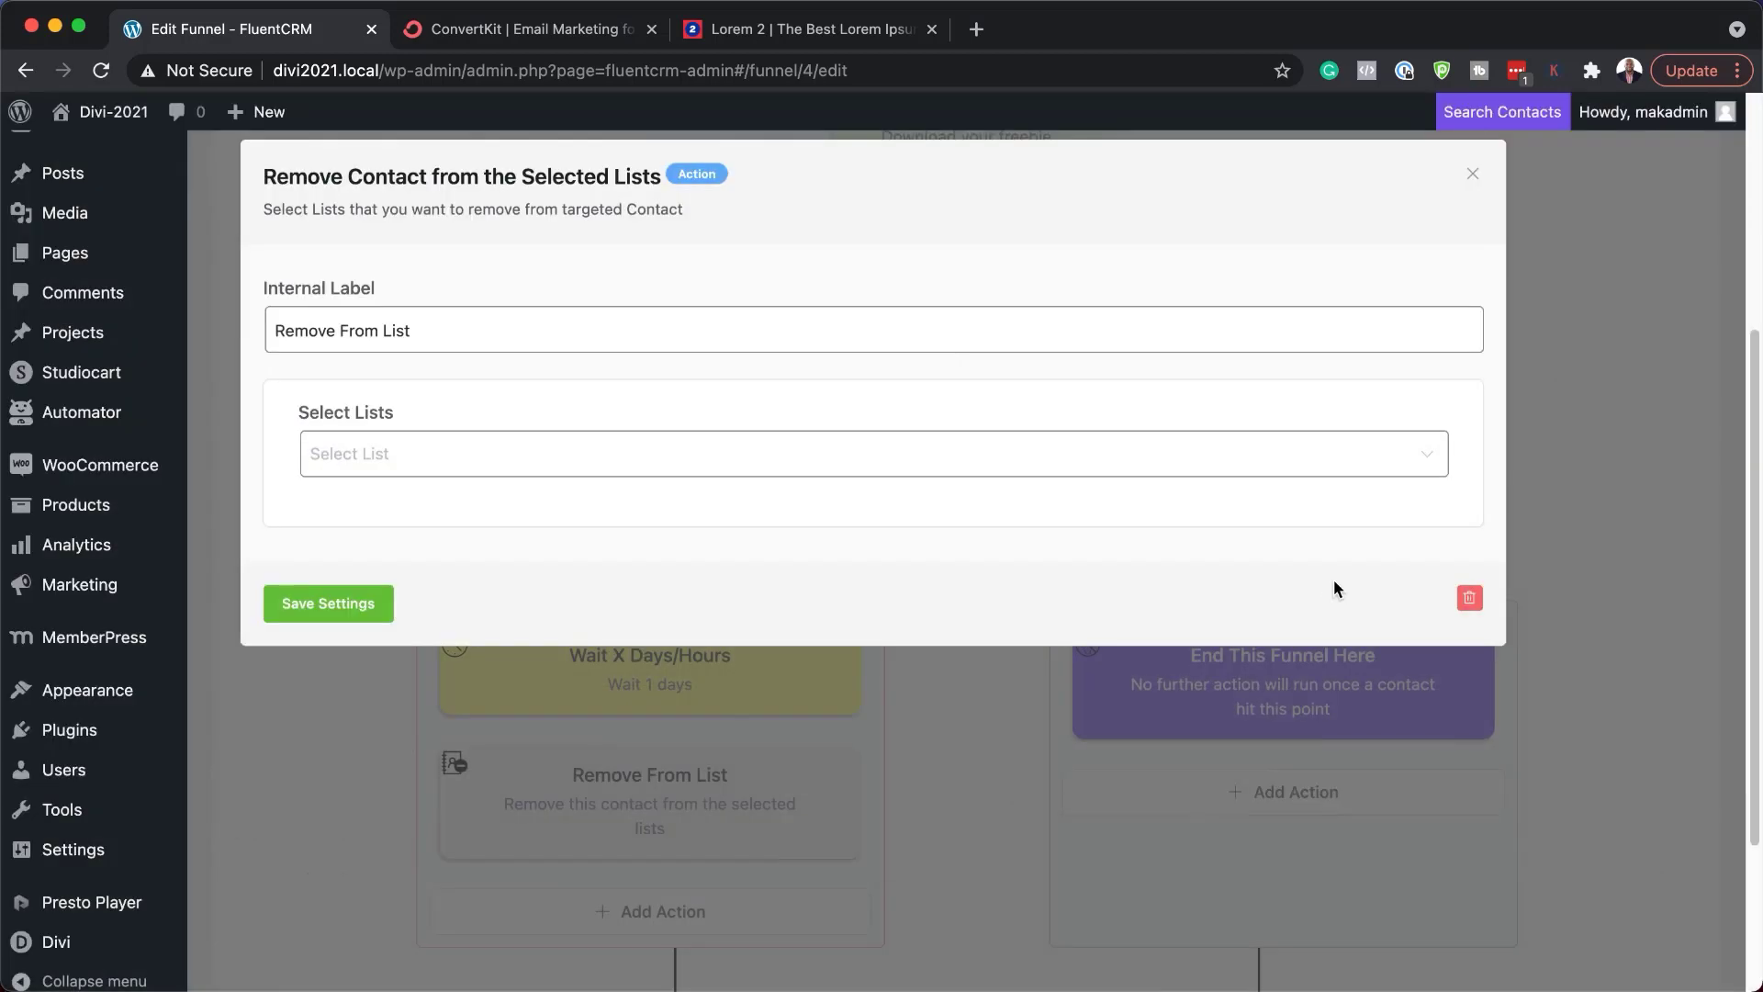
{"action": "left_click", "coordinate": [403, 454]}
{"action": "left_click", "coordinate": [413, 520]}
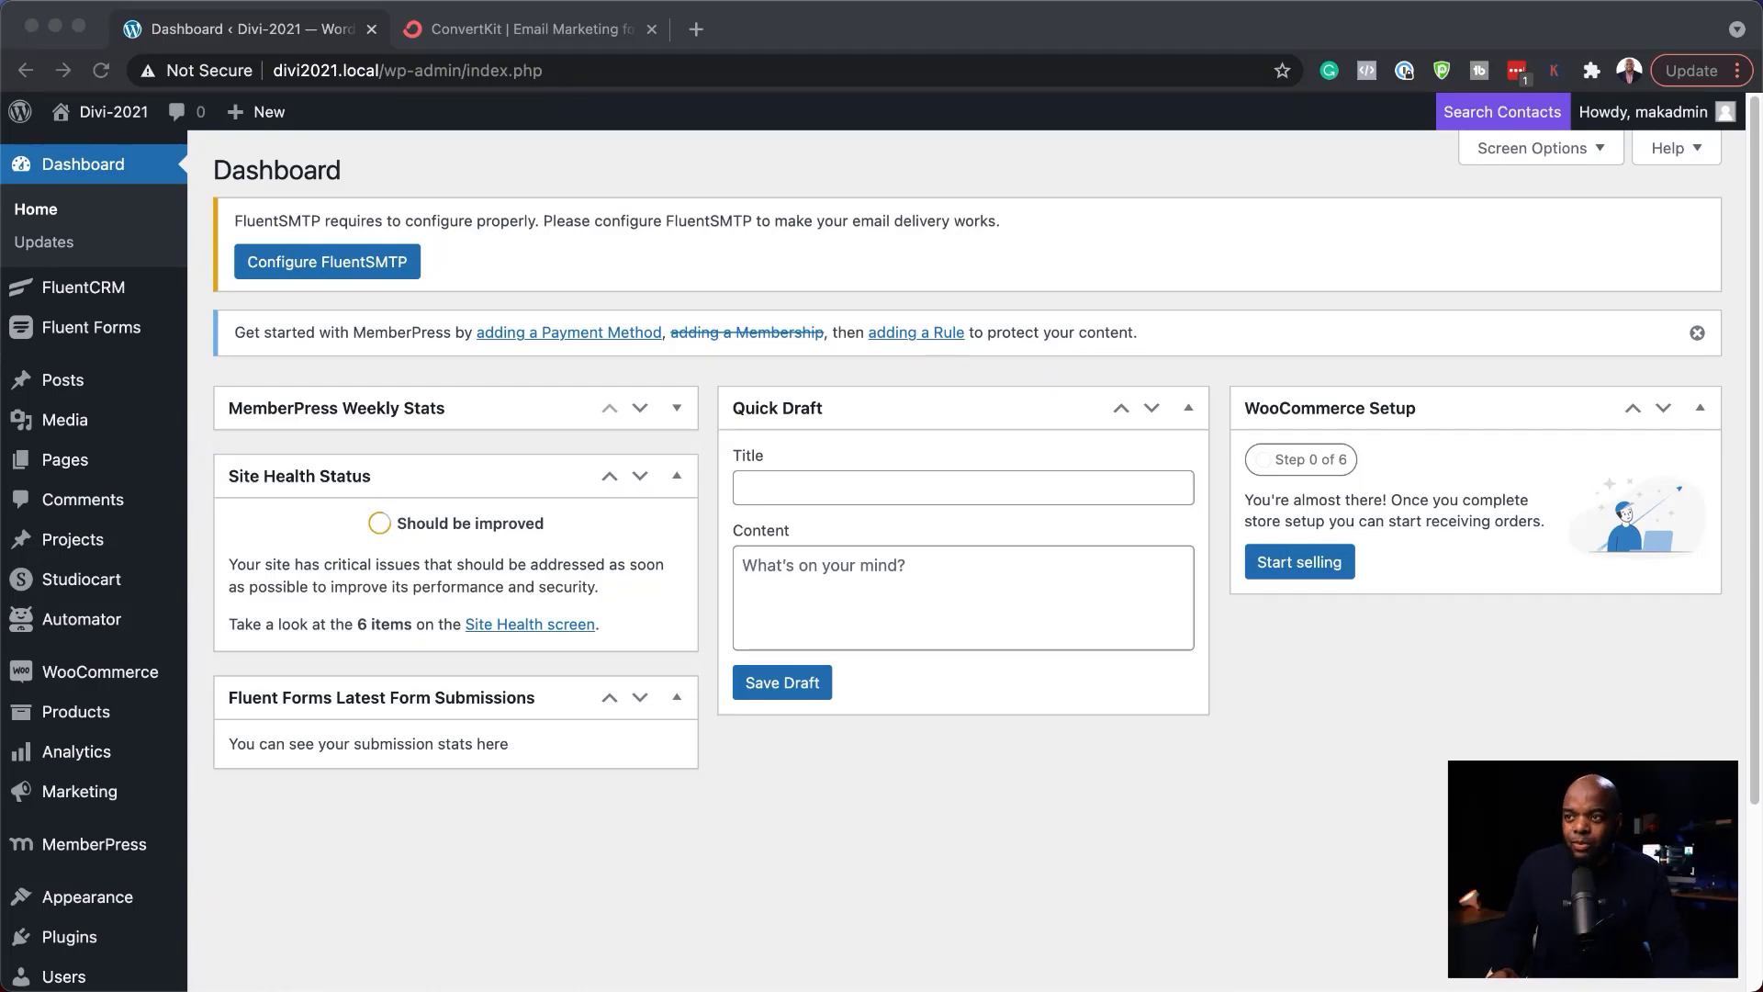
Step: Show the All Contacts list, currently holding two subscribers
{"action": "left_click", "coordinate": [87, 292]}
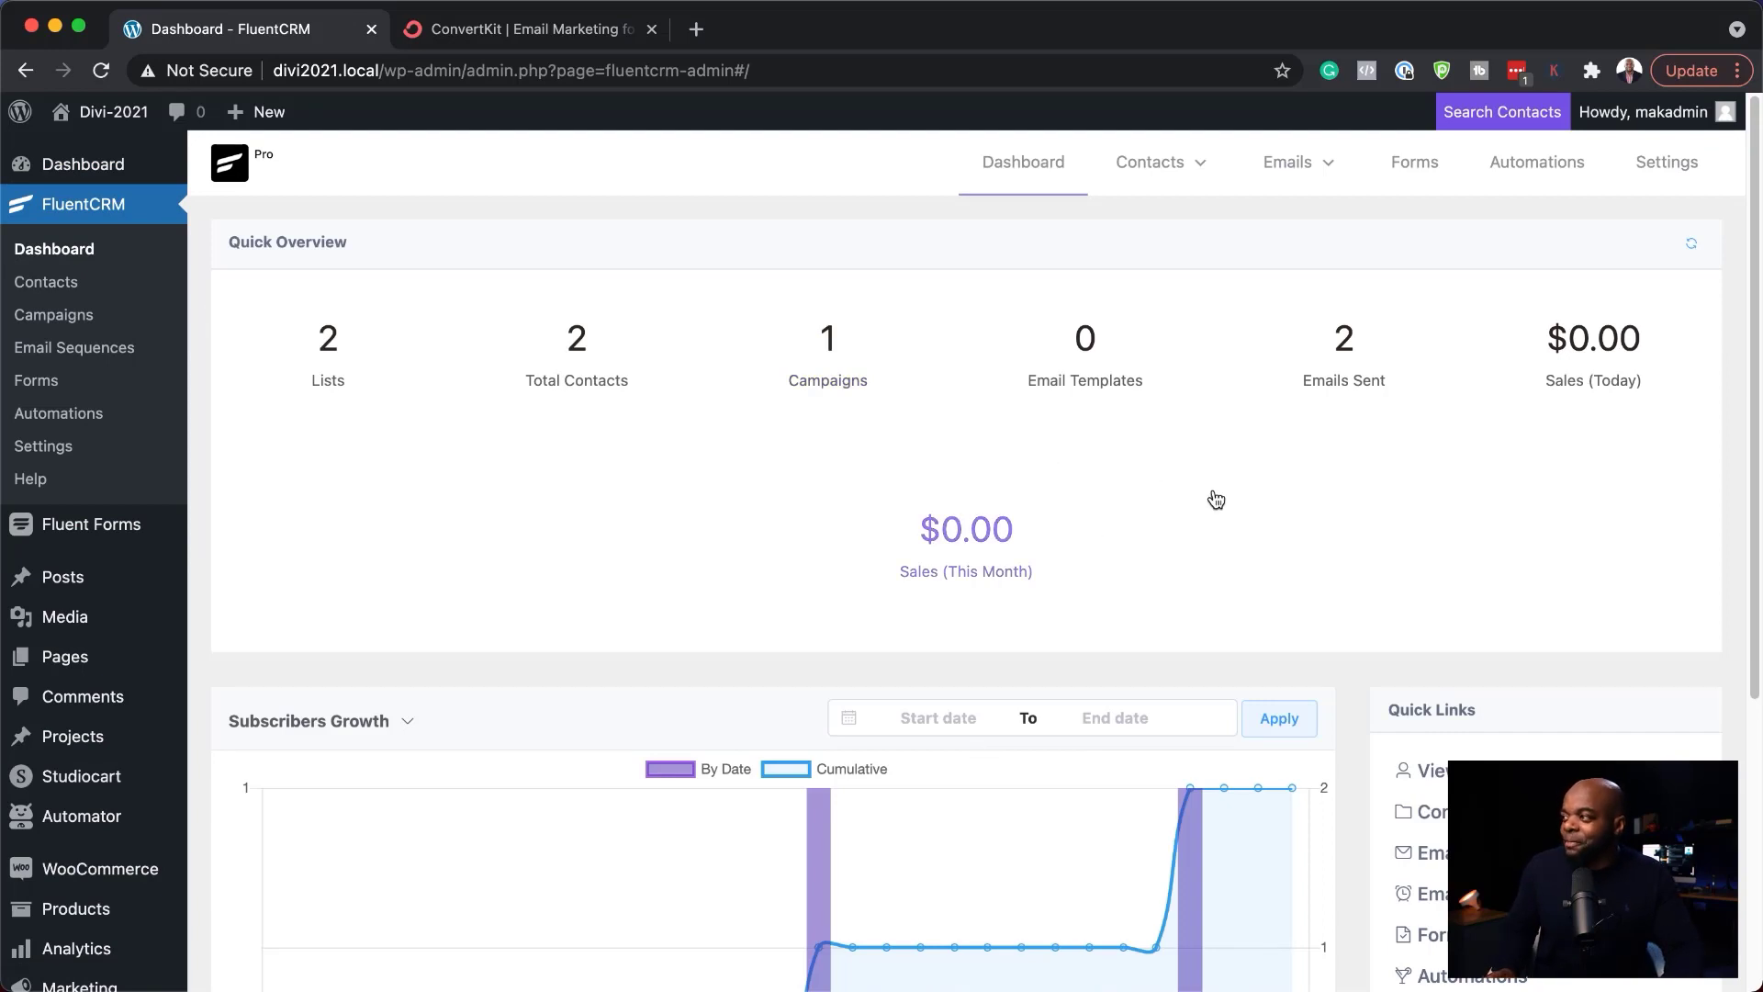
{"action": "mouse_move", "coordinate": [1152, 163]}
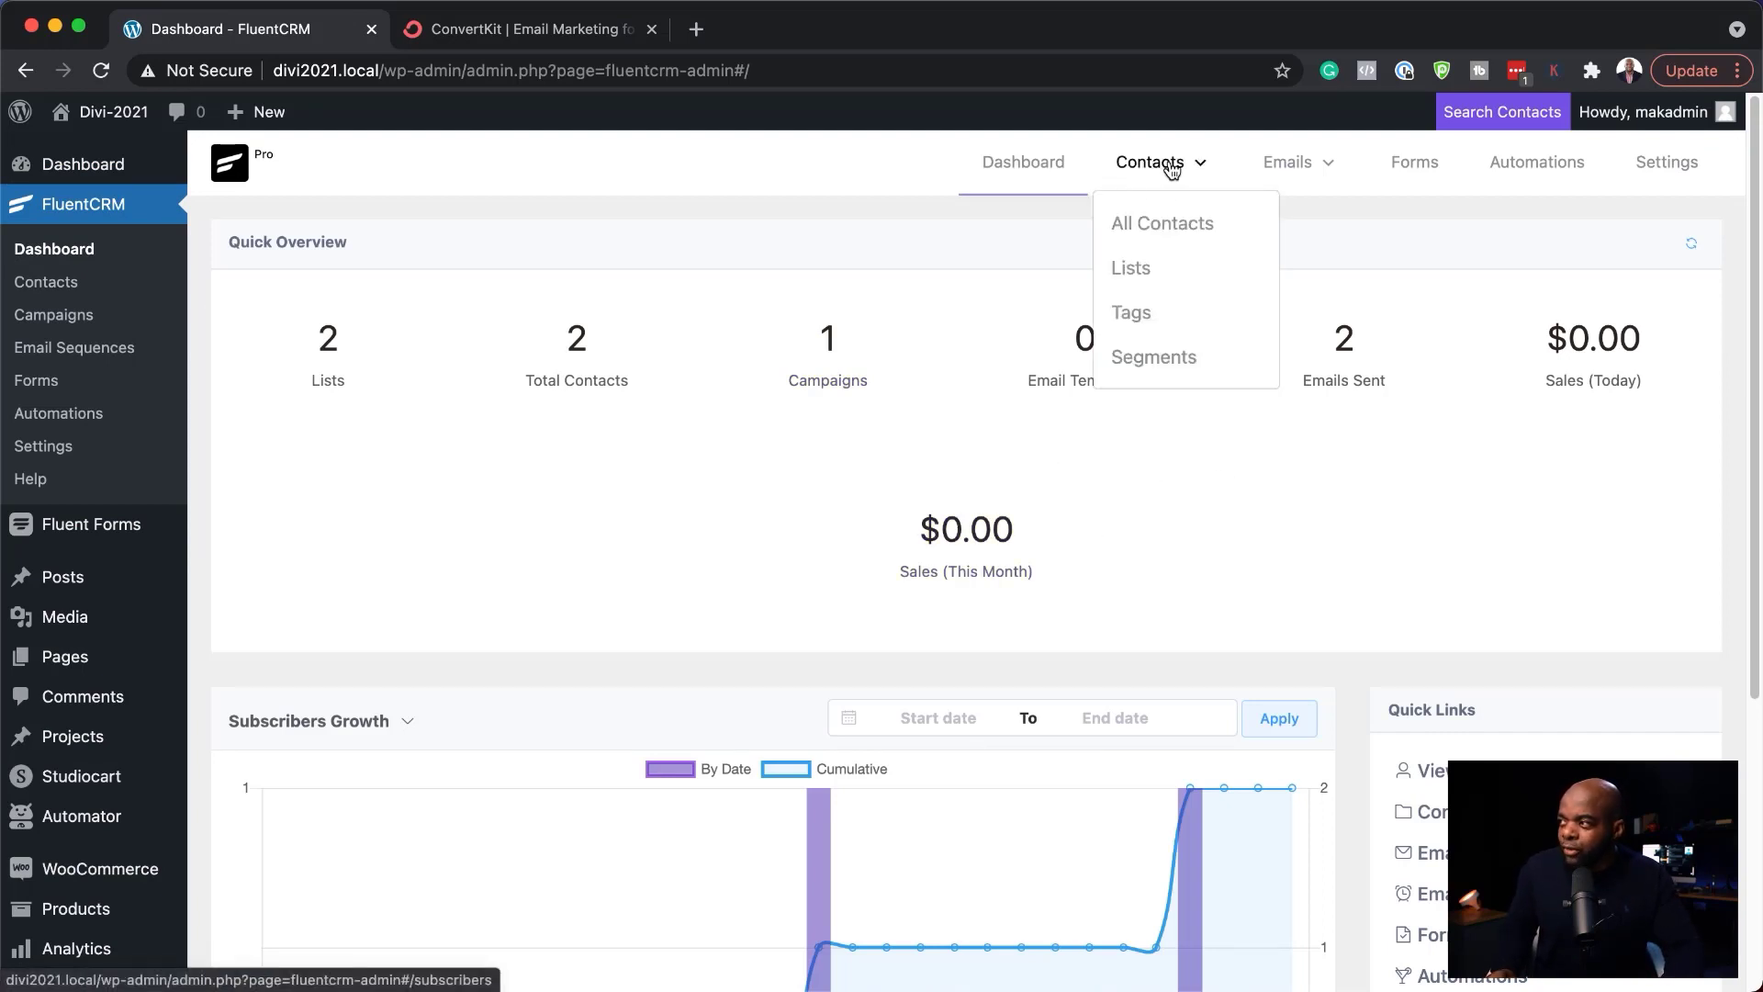
{"action": "left_click", "coordinate": [1172, 228]}
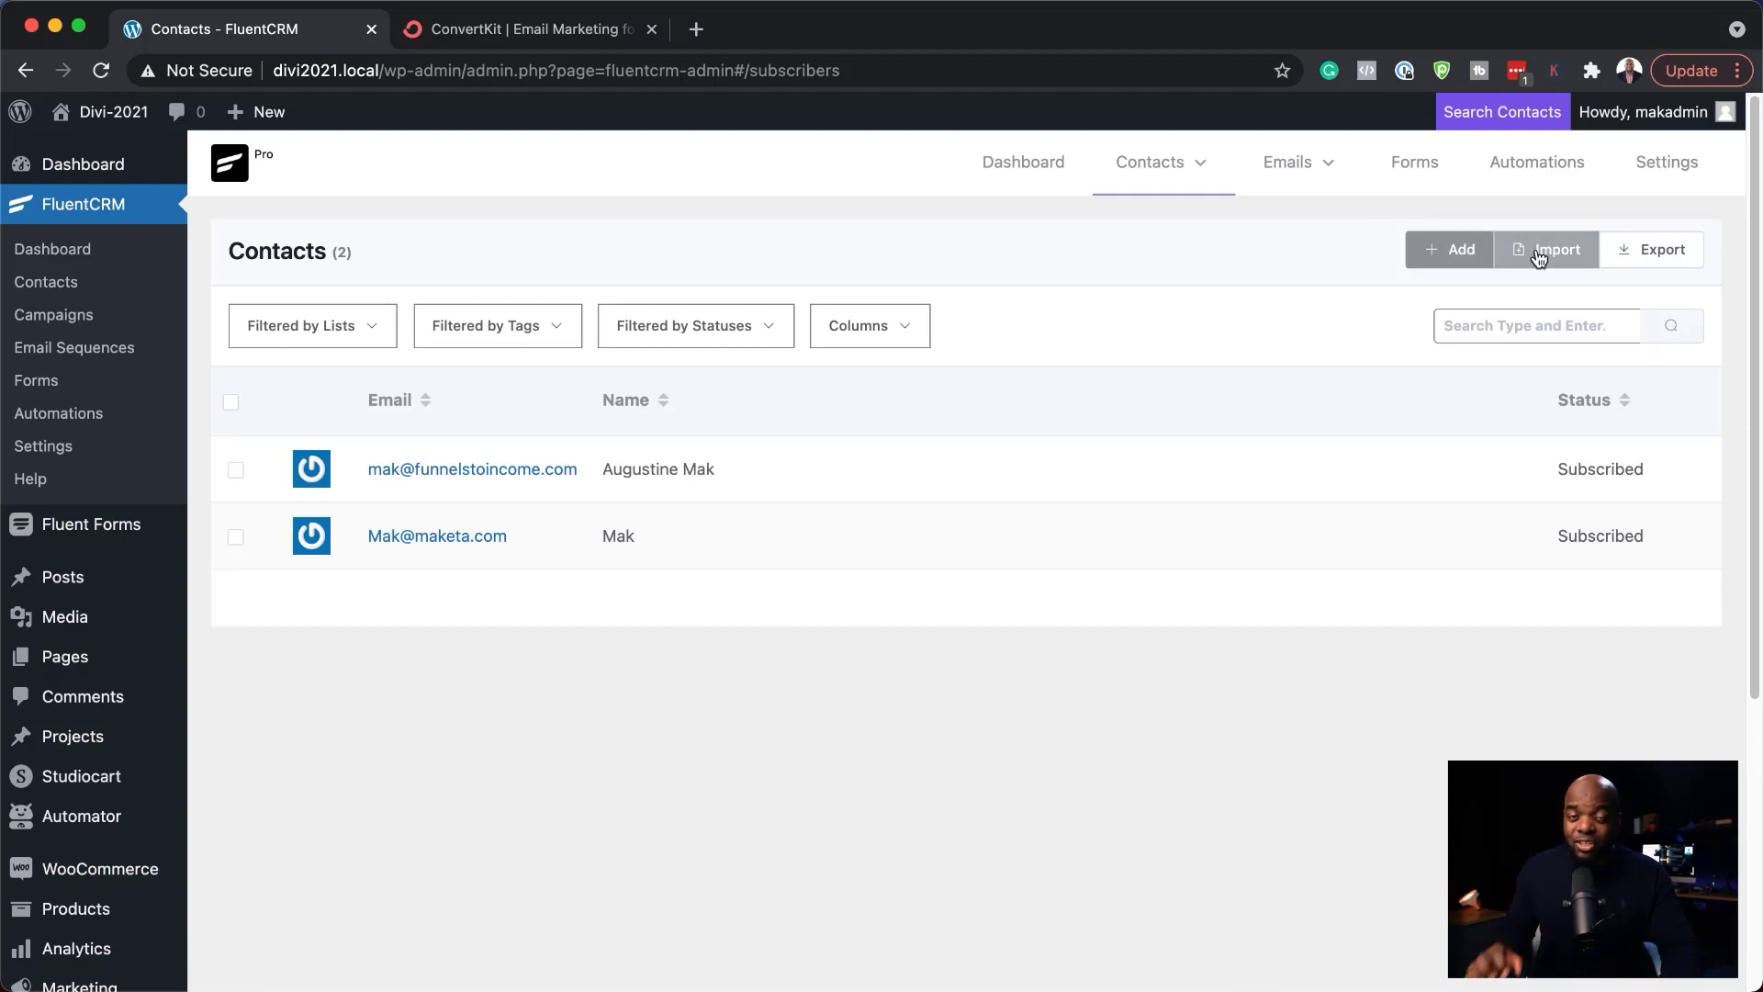
Step: Start a new contact with prefix Mr and enter first name, last name and email
{"action": "left_click", "coordinate": [1460, 259]}
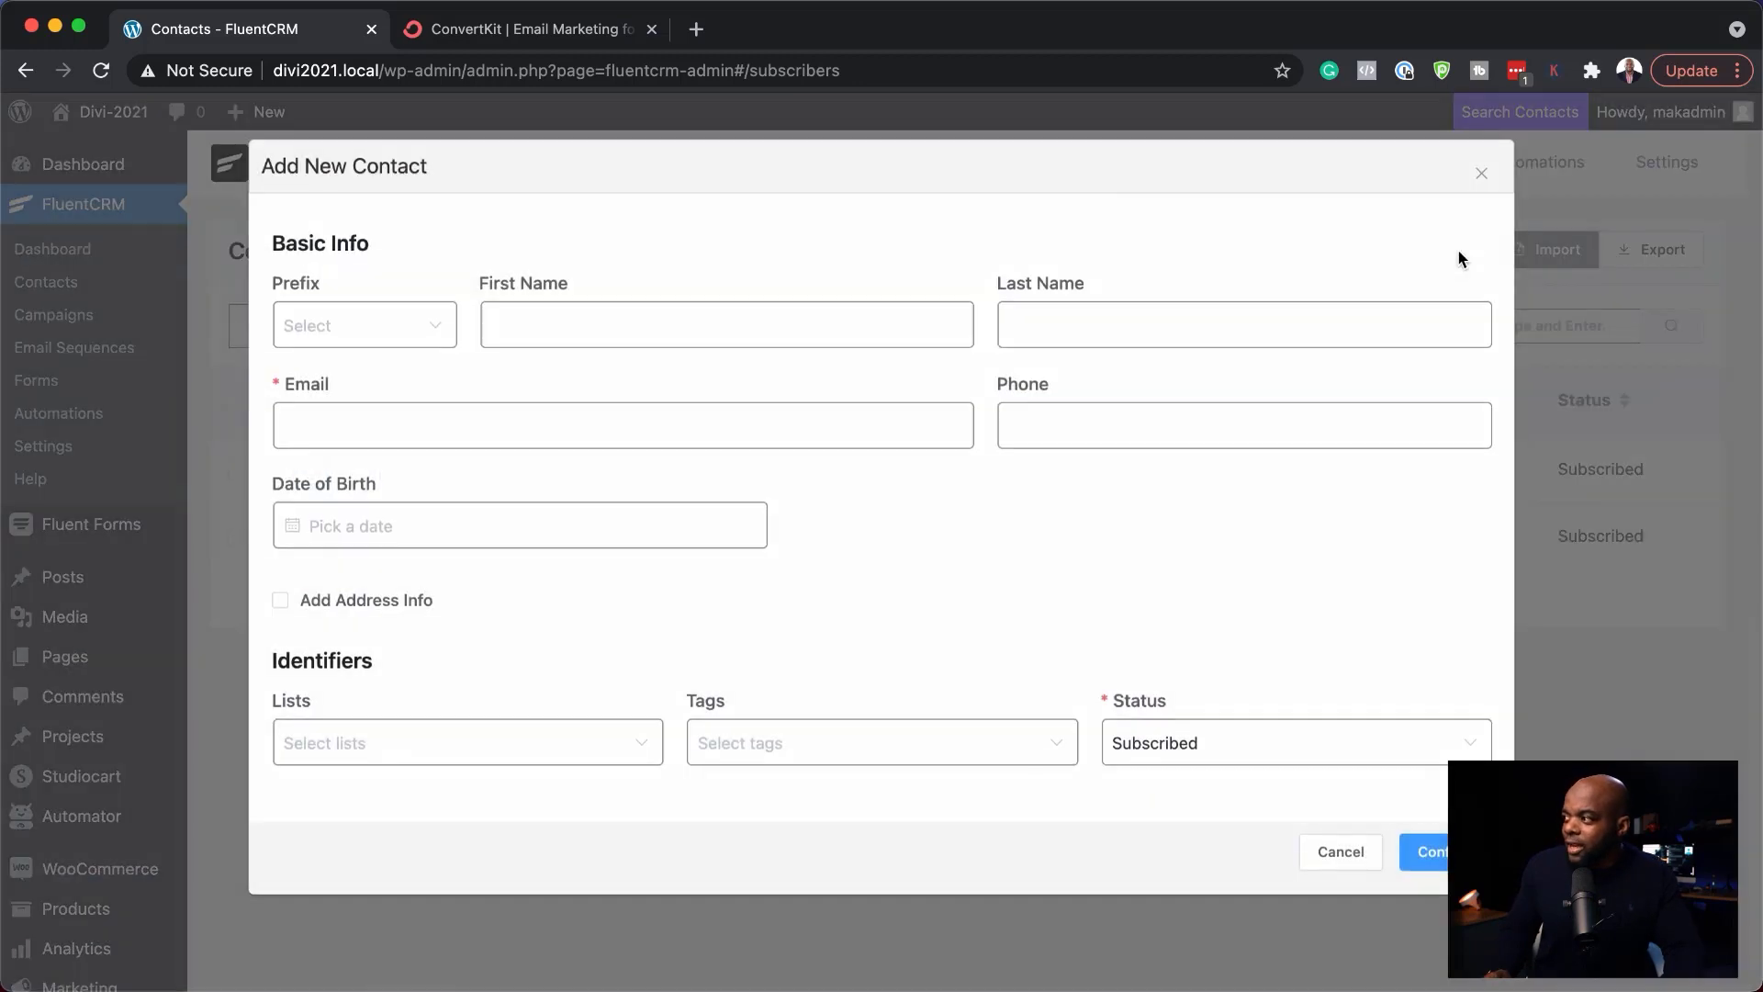
{"action": "left_click", "coordinate": [372, 340]}
{"action": "left_click", "coordinate": [362, 393]}
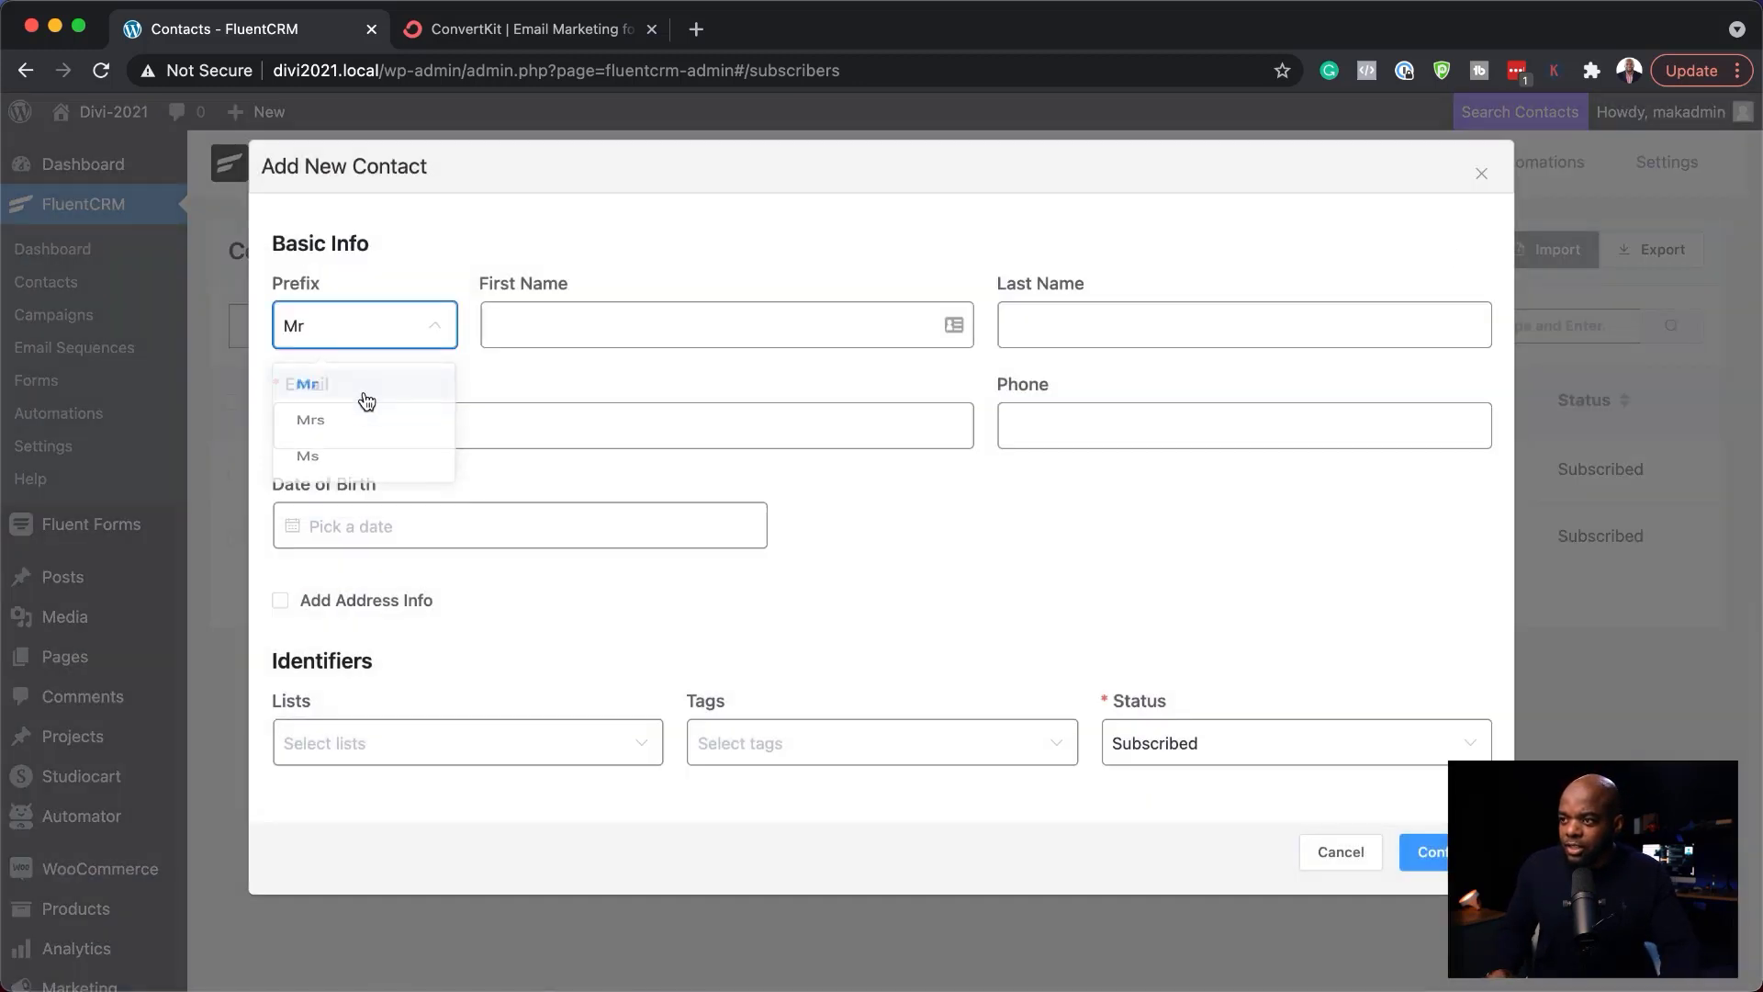
{"action": "left_click", "coordinate": [659, 327]}
{"action": "key", "text": "Tab"}
{"action": "left_click", "coordinate": [706, 432]}
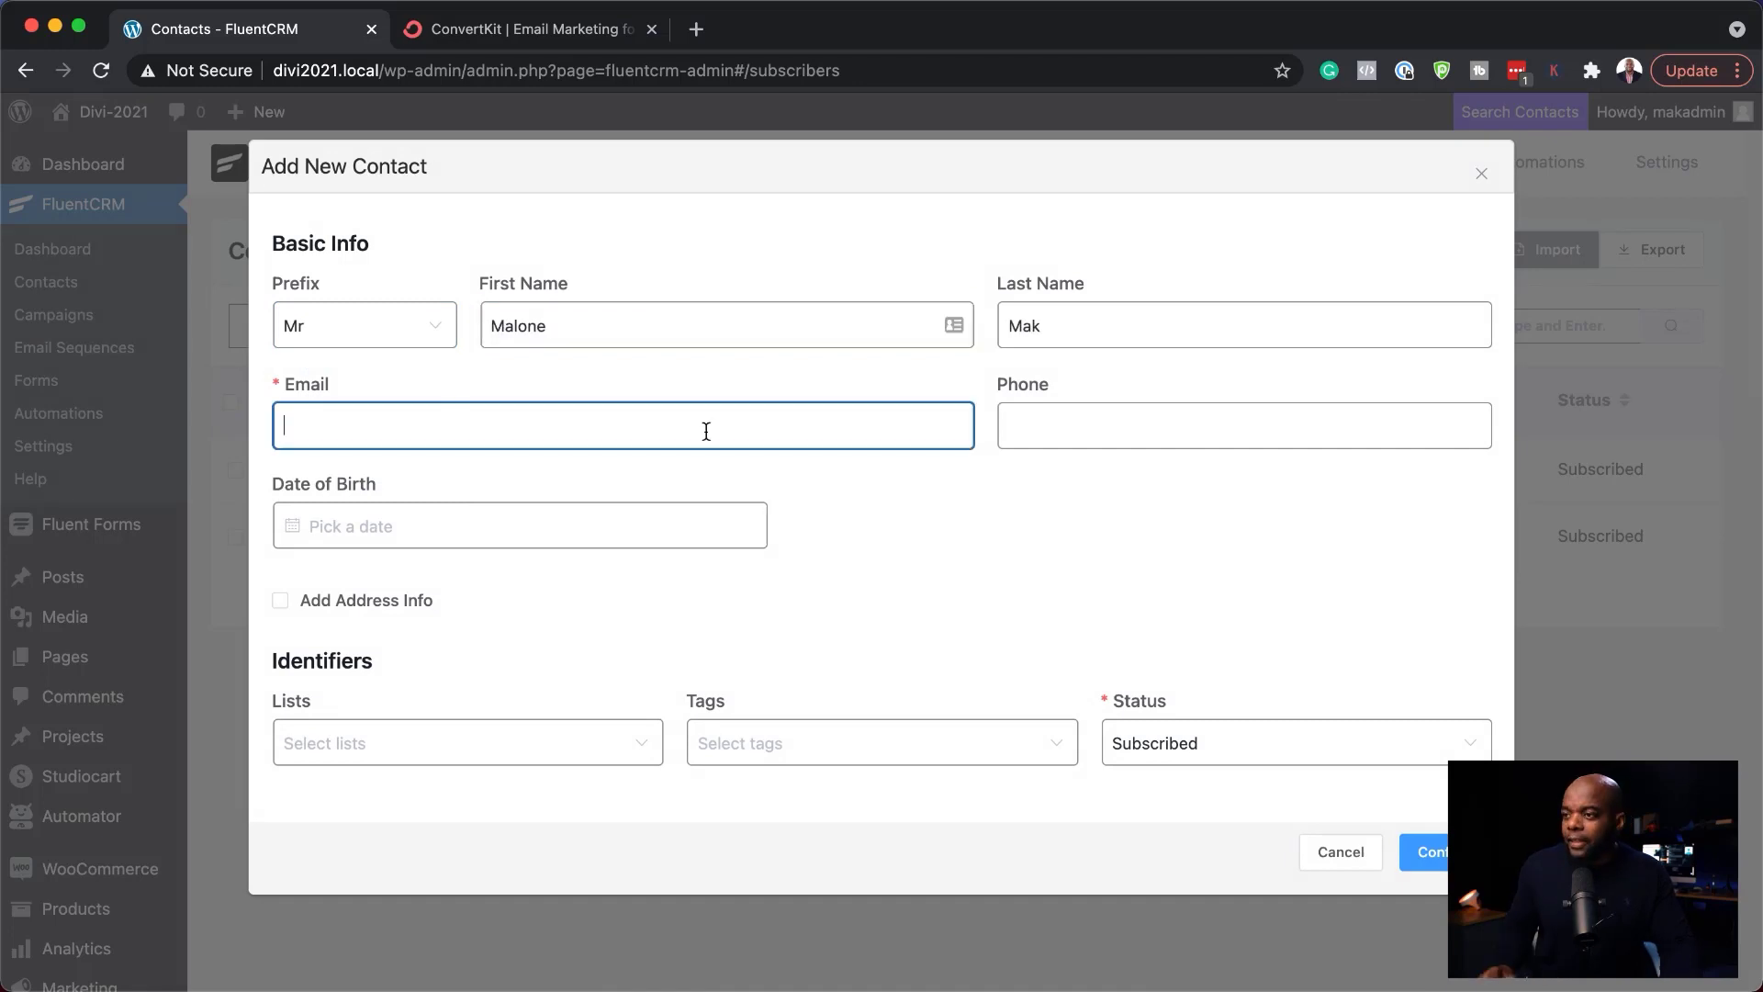
{"action": "left_click", "coordinate": [451, 528]}
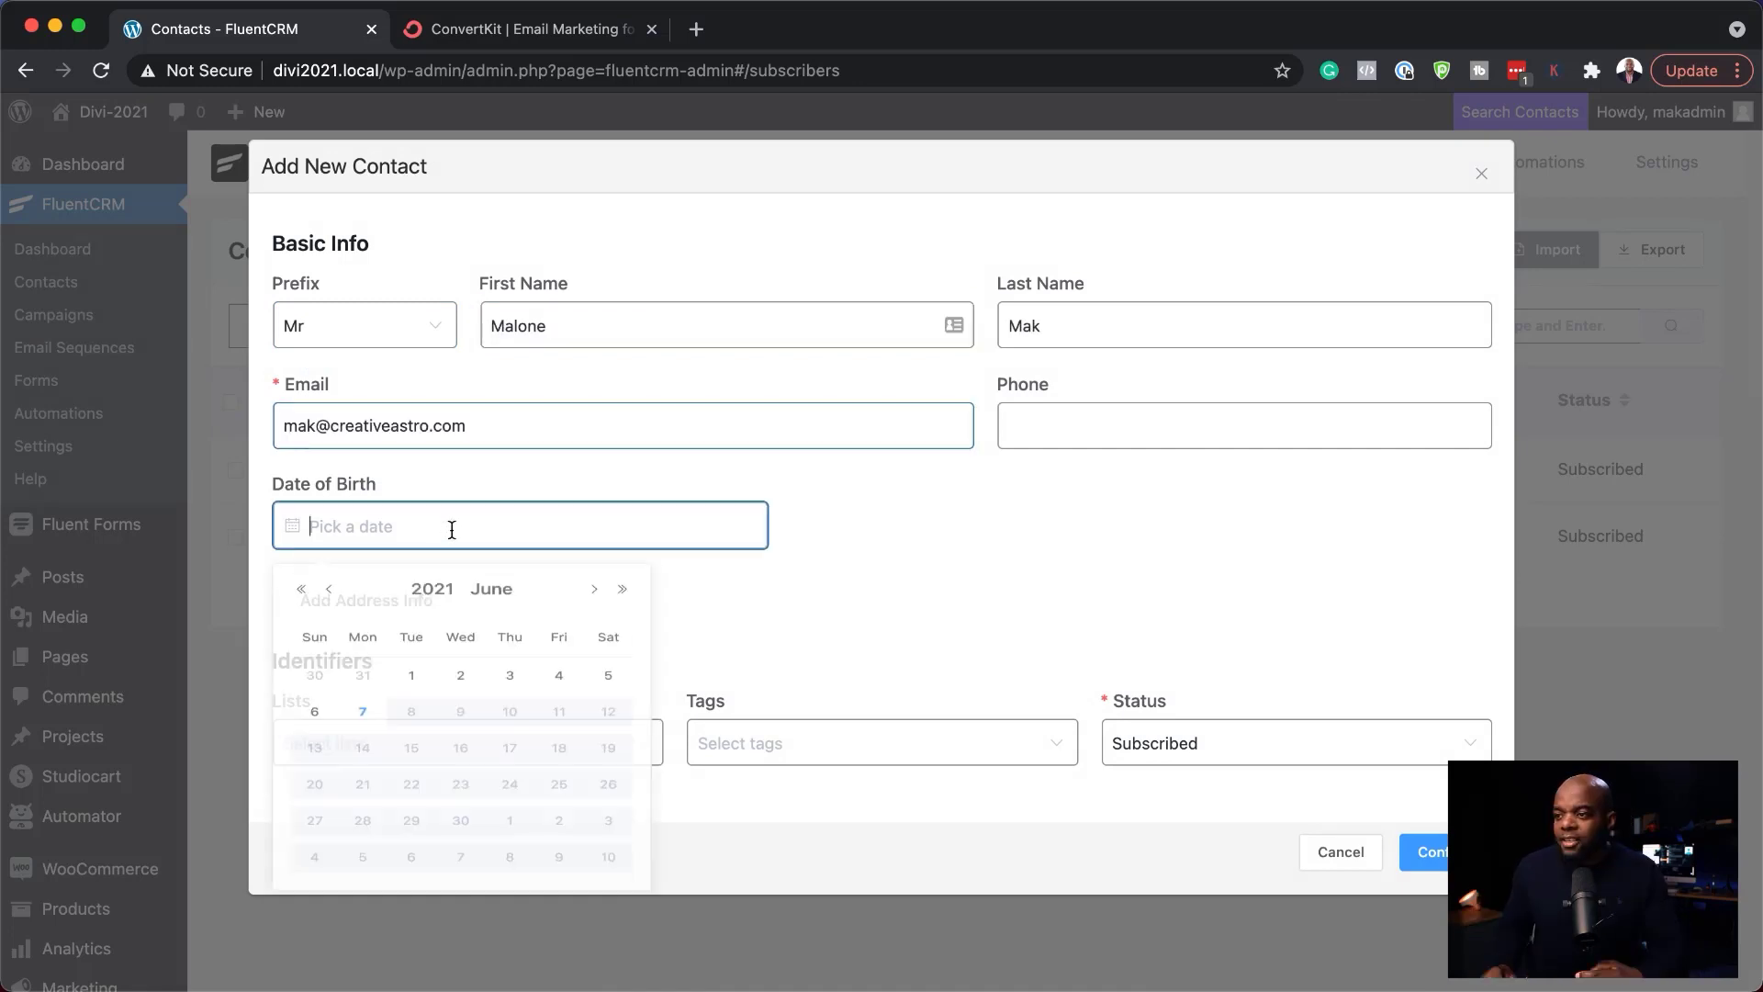
{"action": "left_click", "coordinate": [857, 549]}
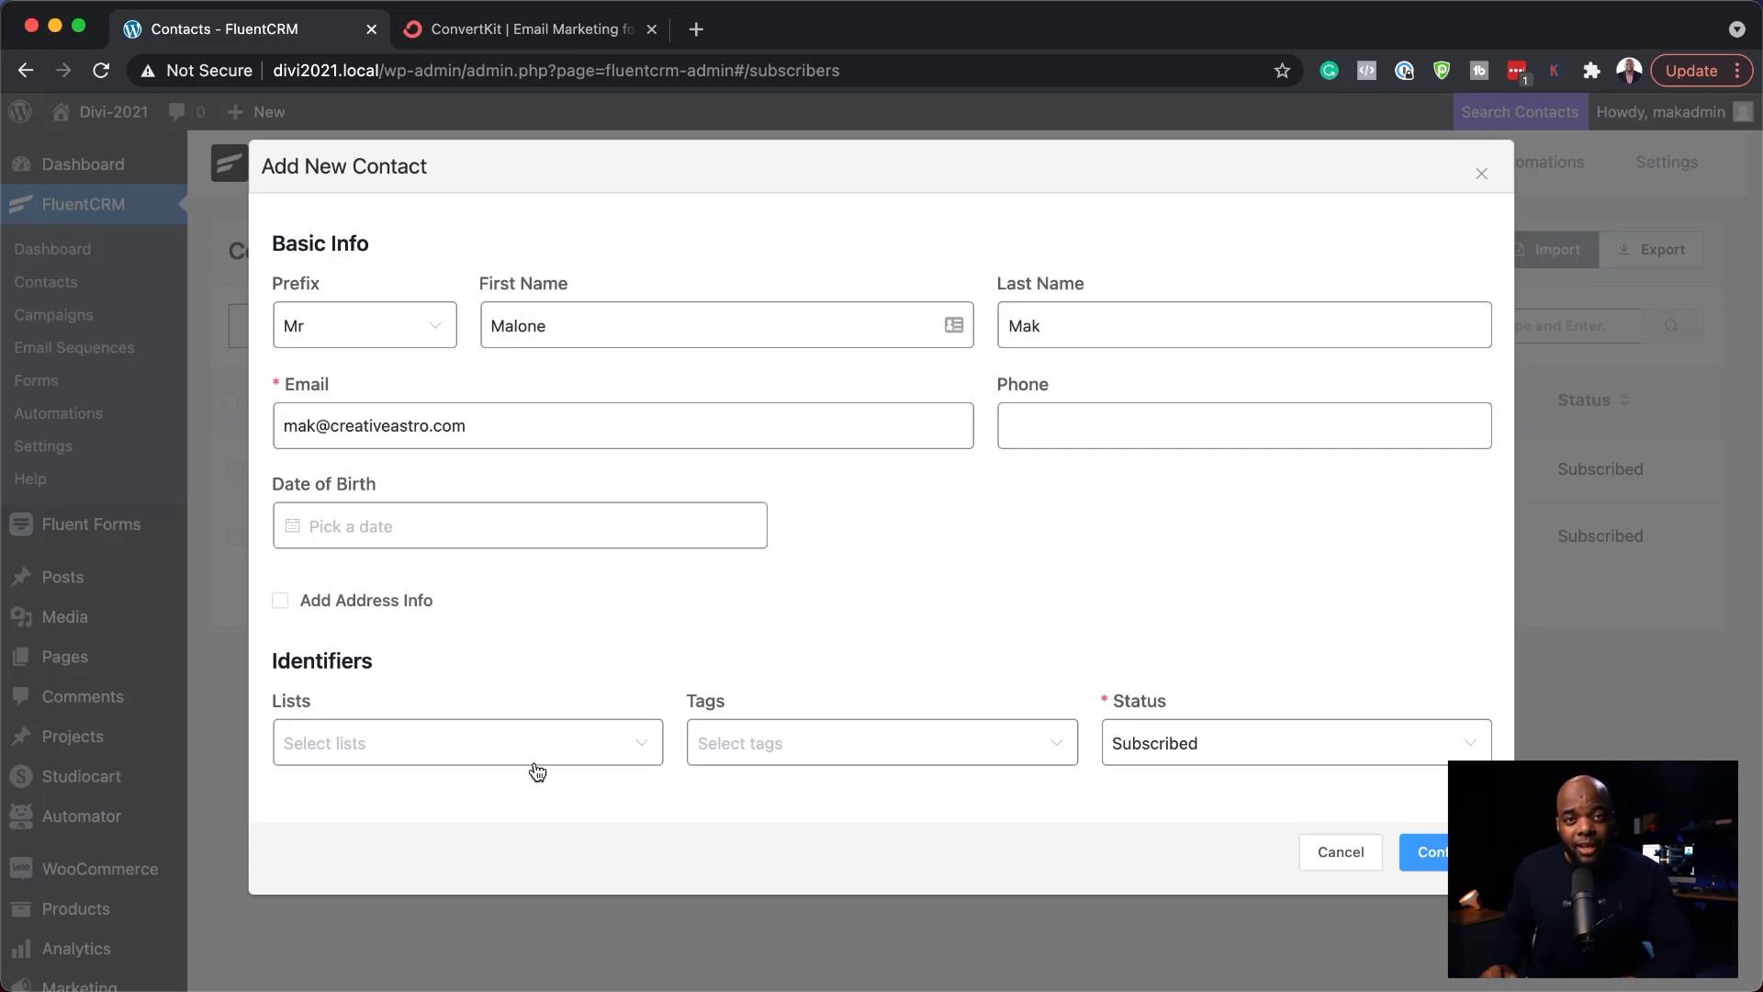
Step: Assign the new contact to the Freebie list with the Potential Customer tag
{"action": "left_click", "coordinate": [497, 763]}
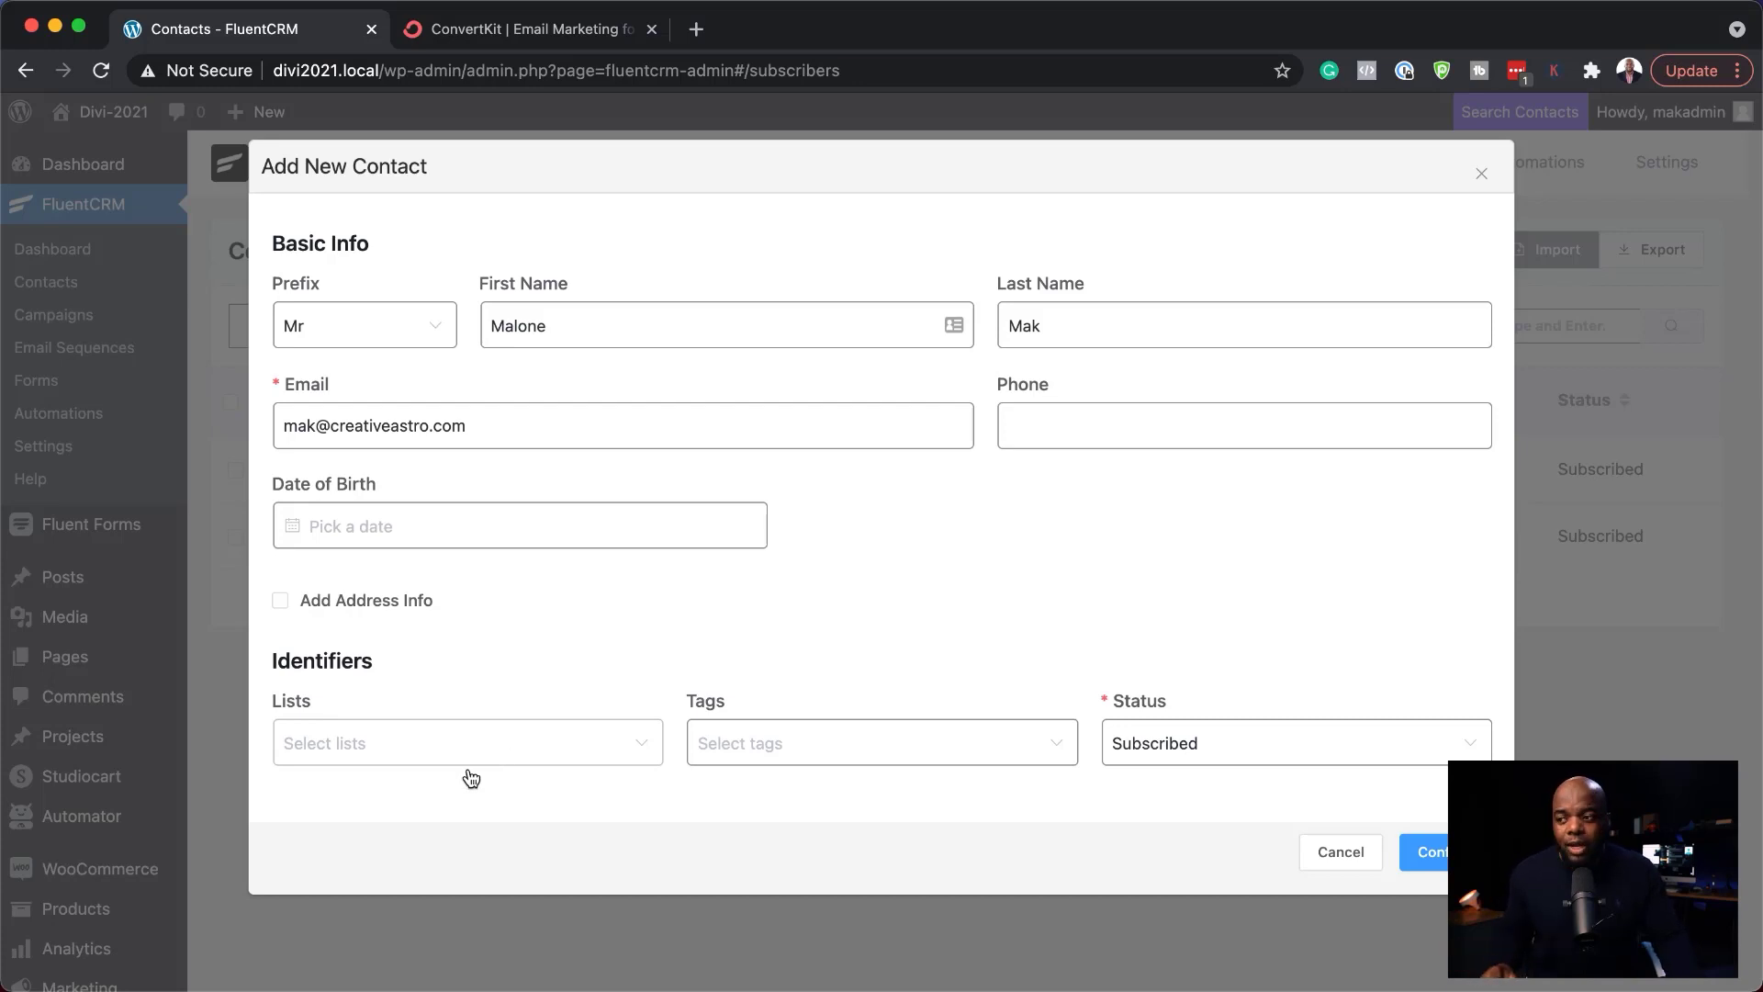
{"action": "left_click", "coordinate": [533, 765]}
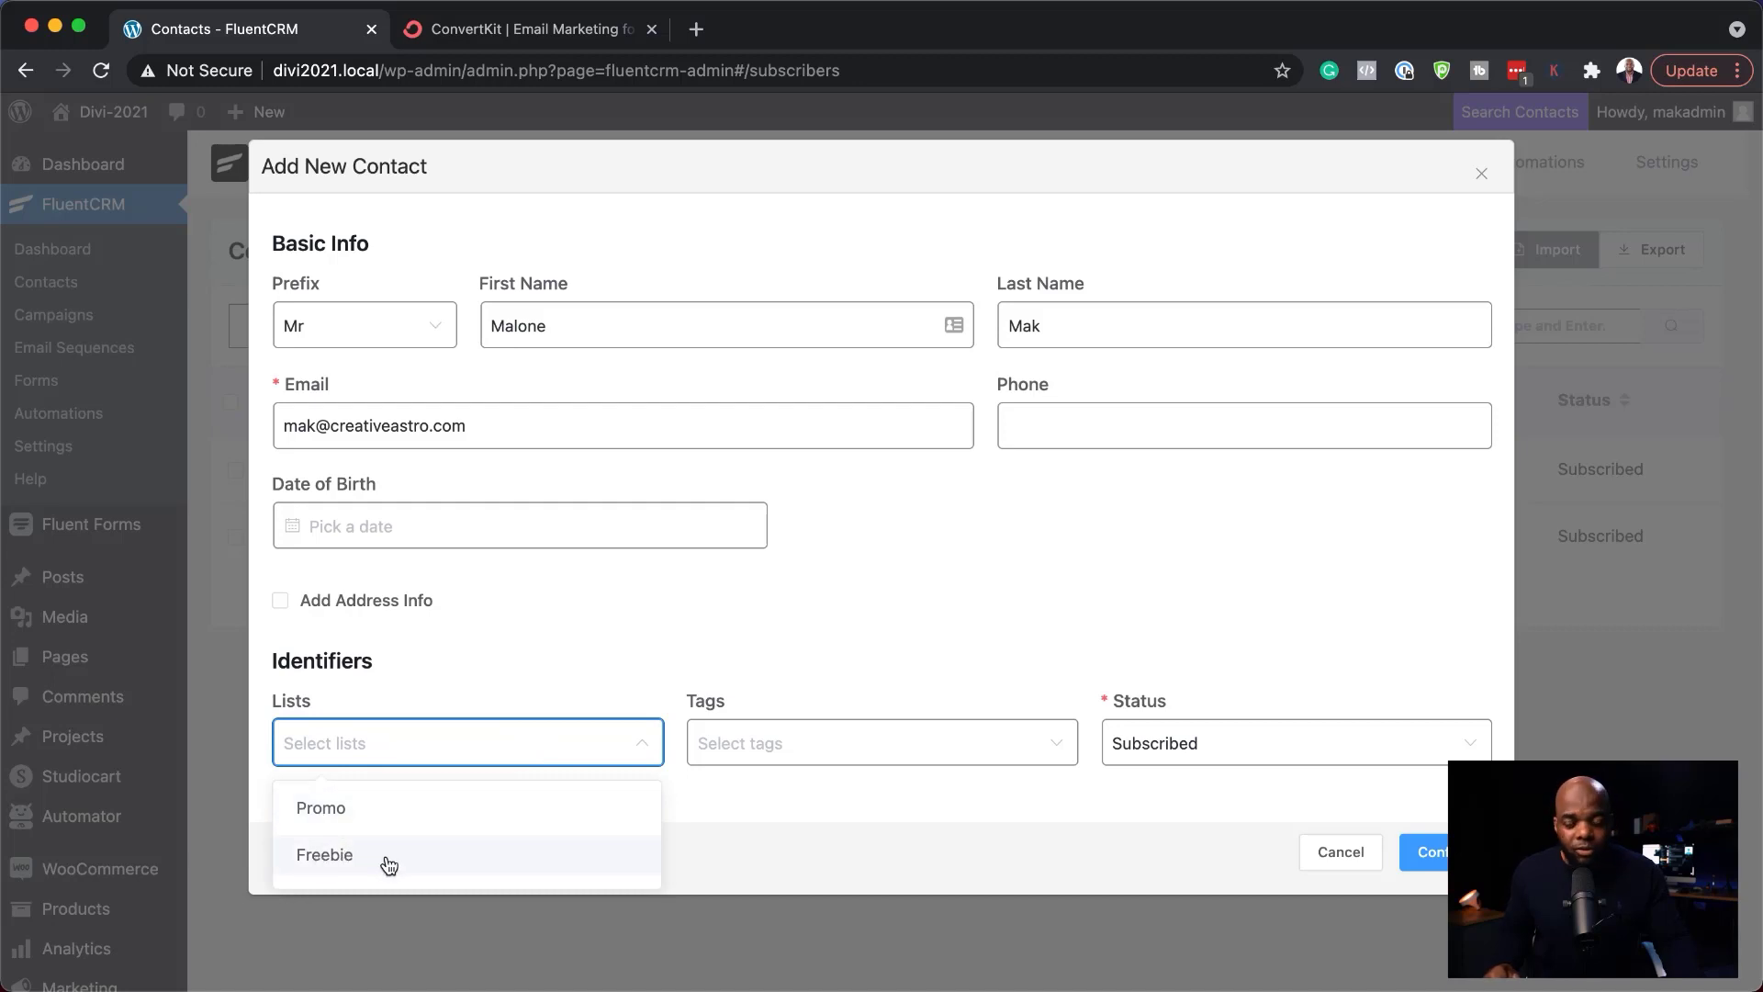
{"action": "left_click", "coordinate": [389, 865]}
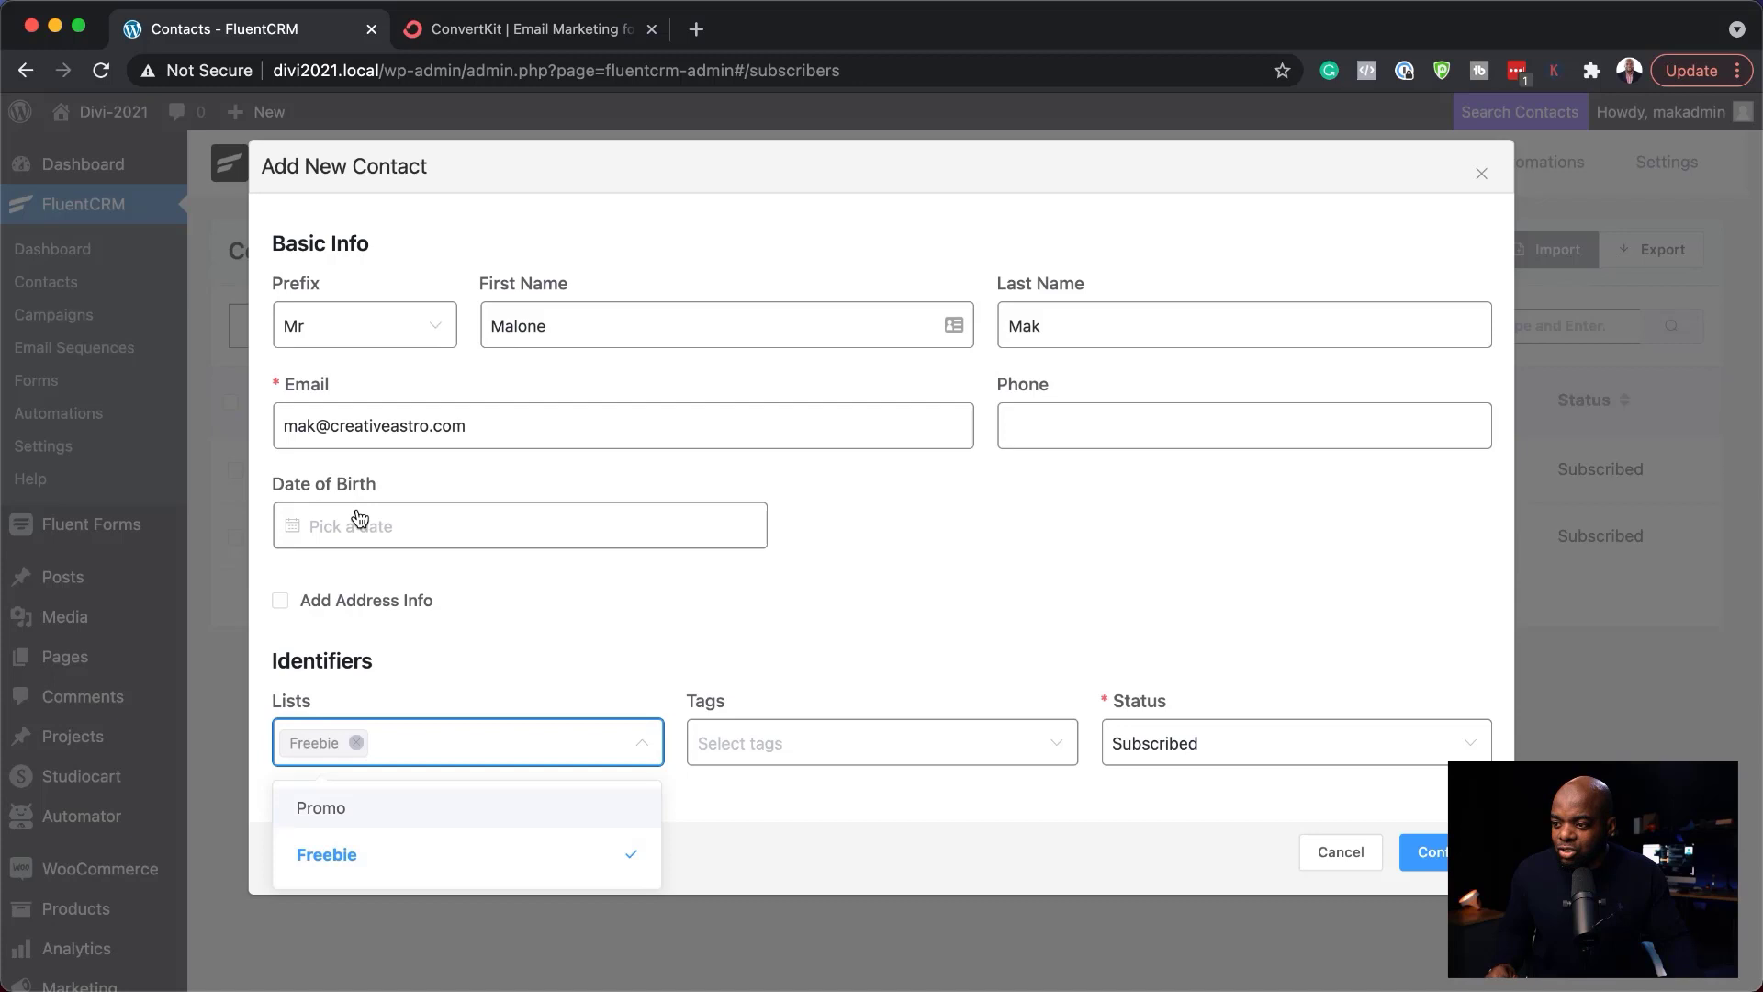
{"action": "left_click", "coordinate": [745, 744]}
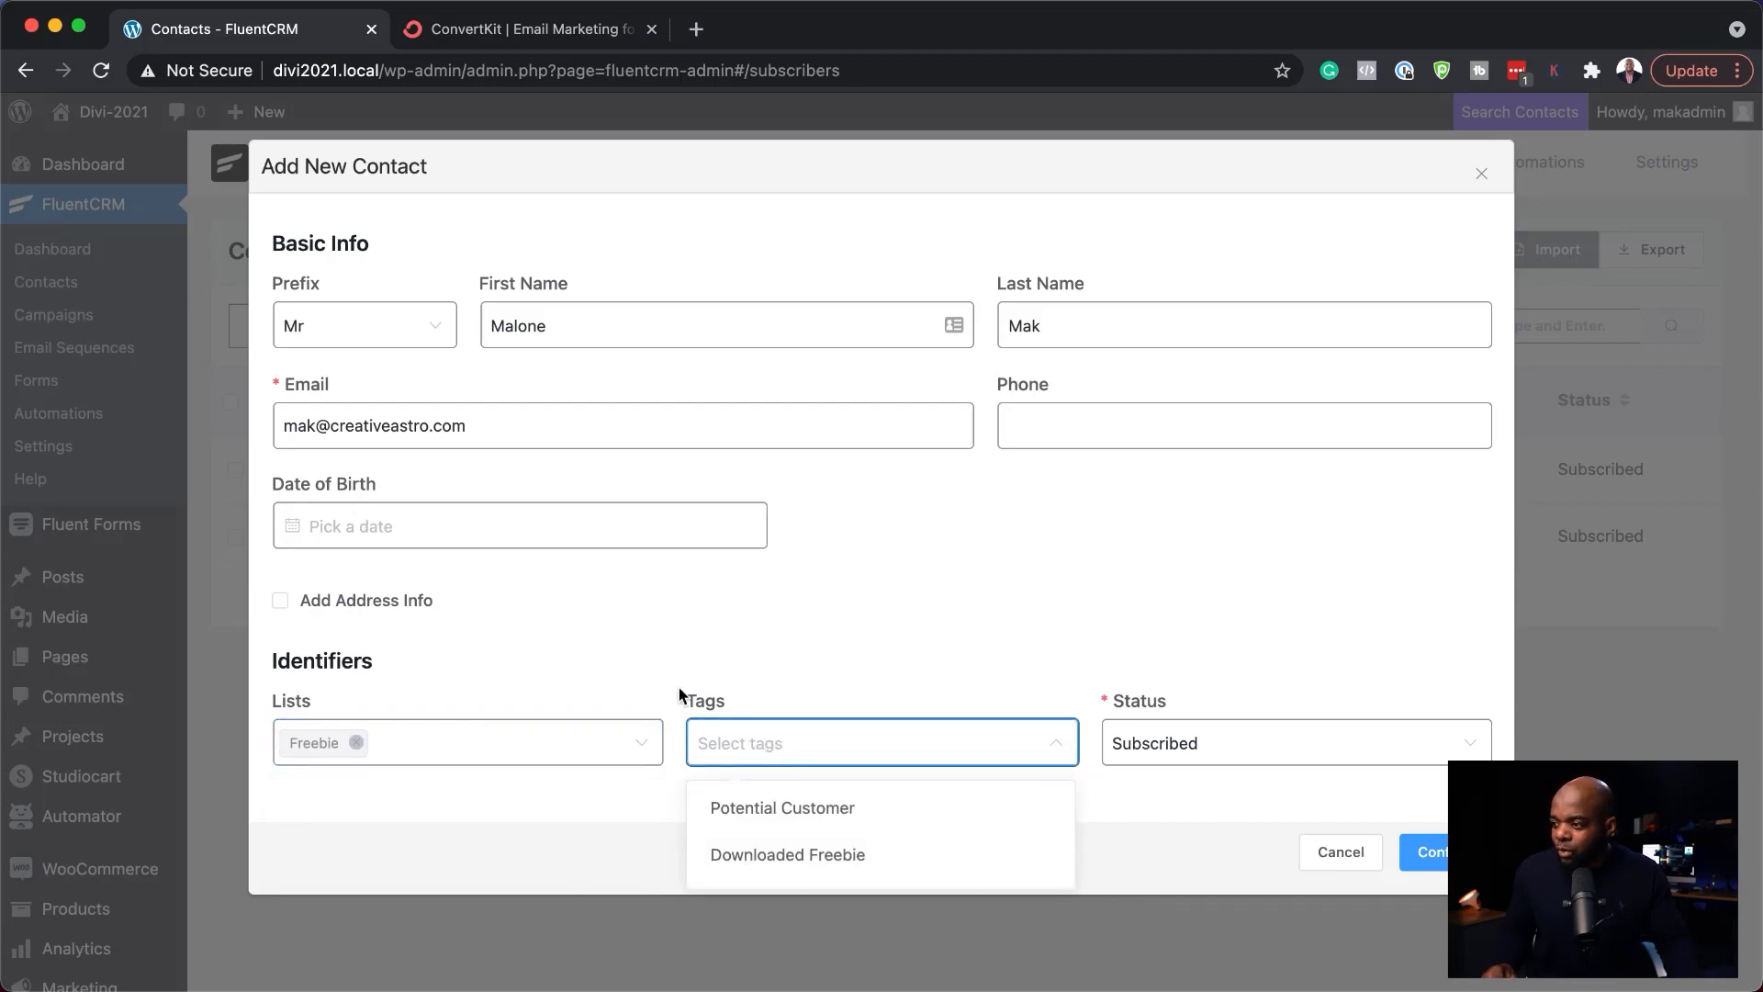
{"action": "left_click", "coordinate": [885, 812]}
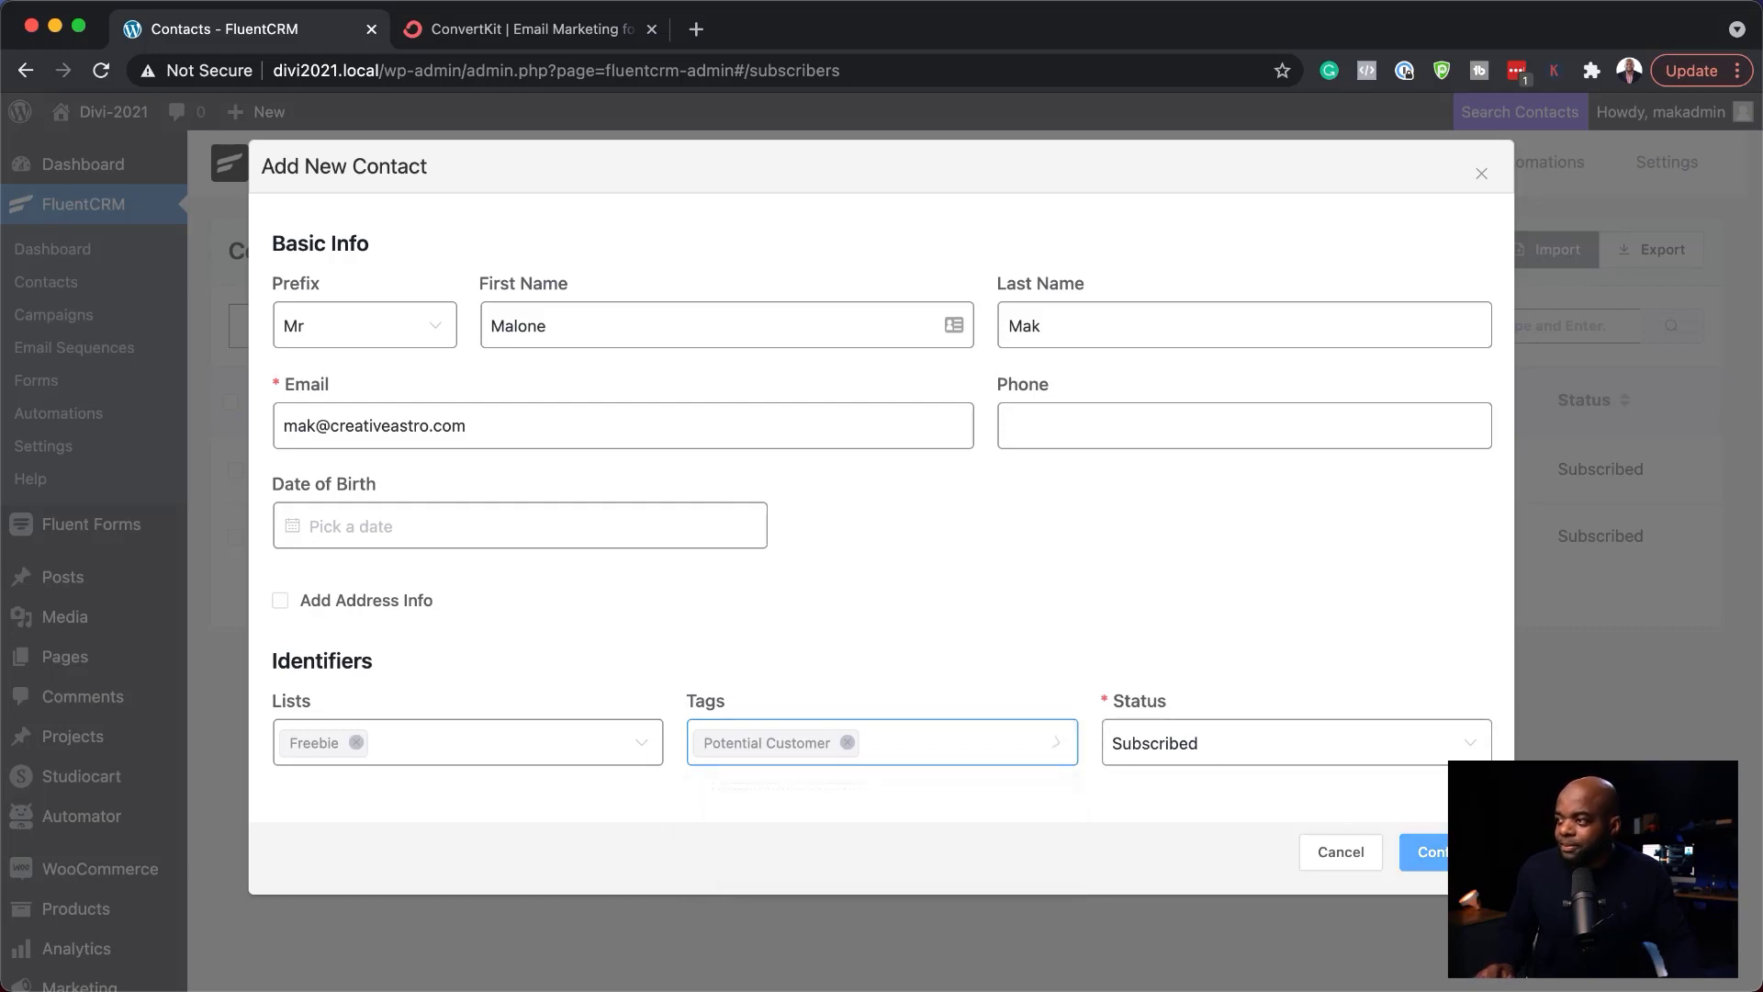
{"action": "left_click", "coordinate": [1433, 851]}
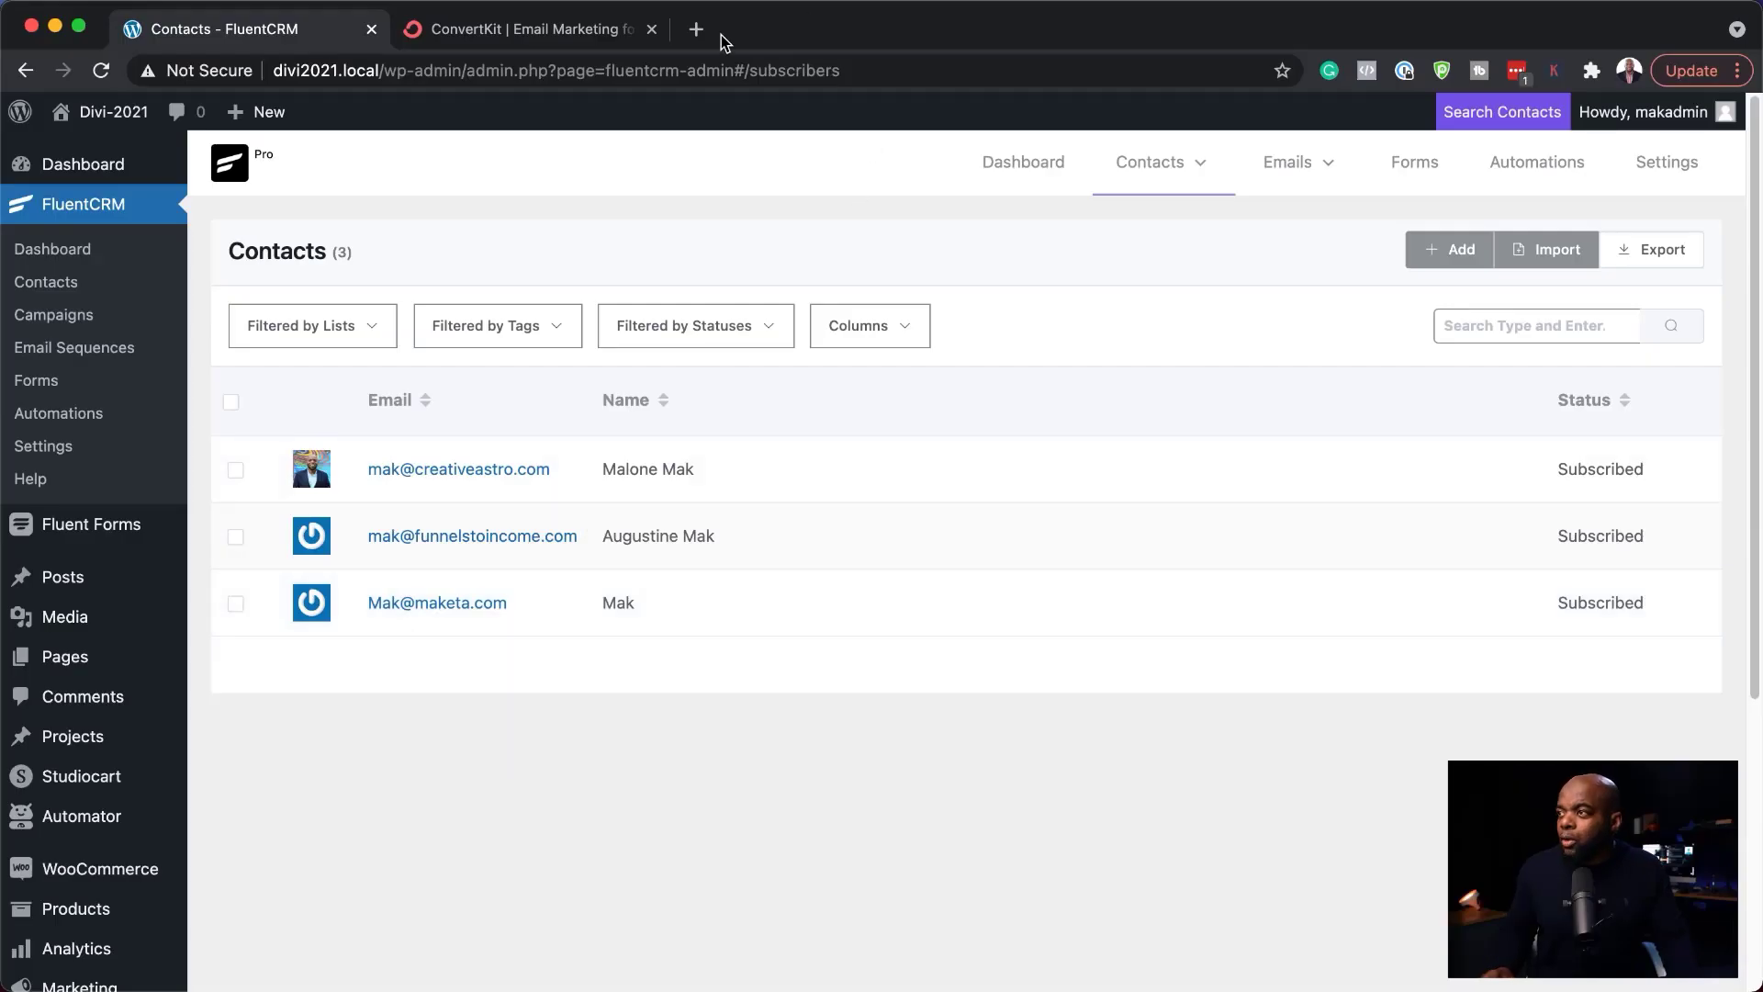
{"action": "left_click", "coordinate": [583, 26]}
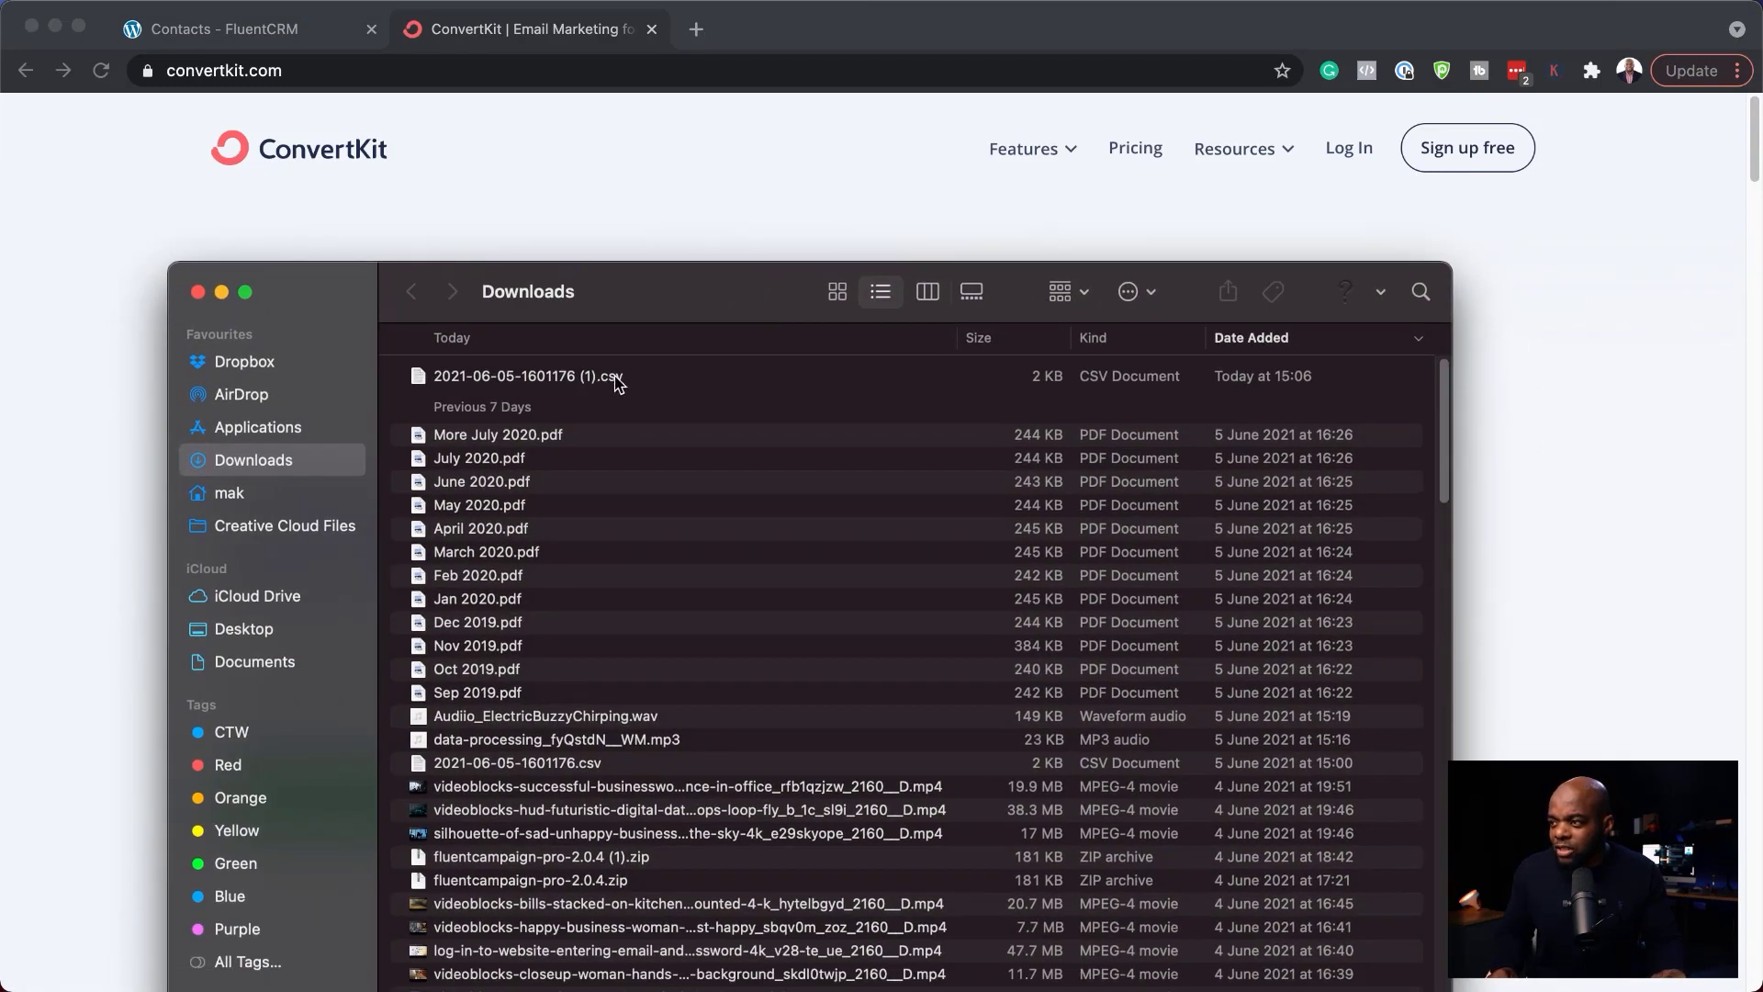
{"action": "left_click", "coordinate": [601, 380]}
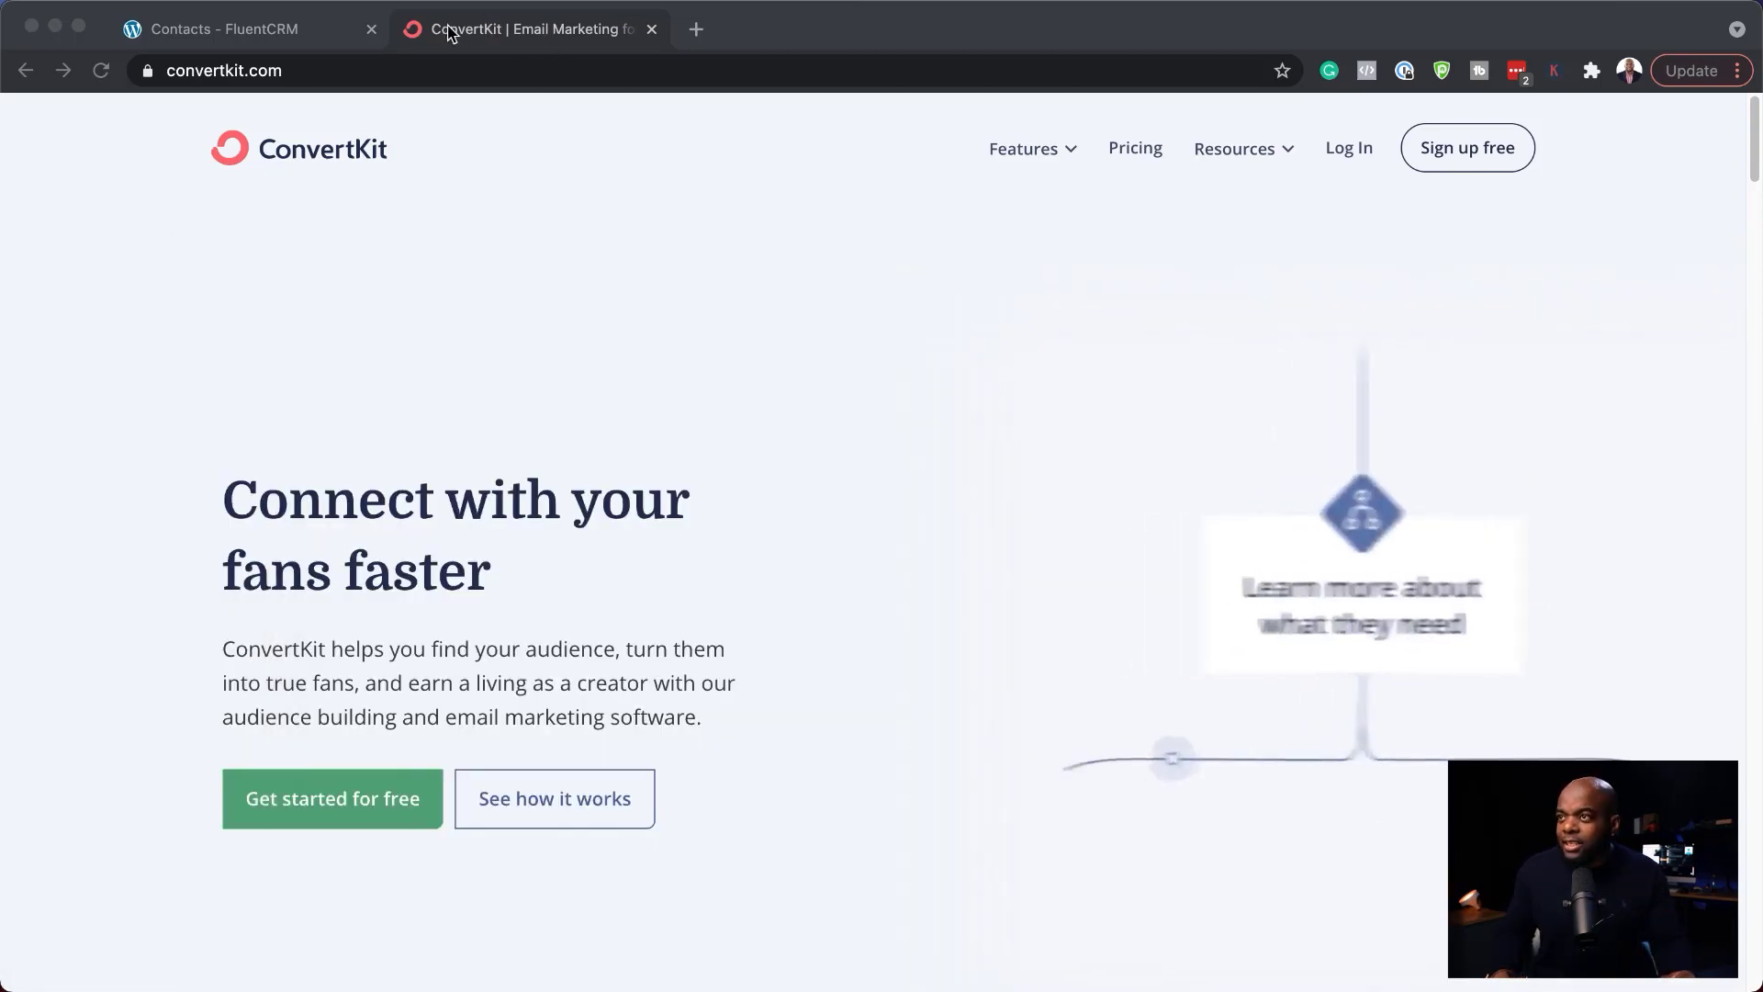
{"action": "left_click", "coordinate": [299, 36]}
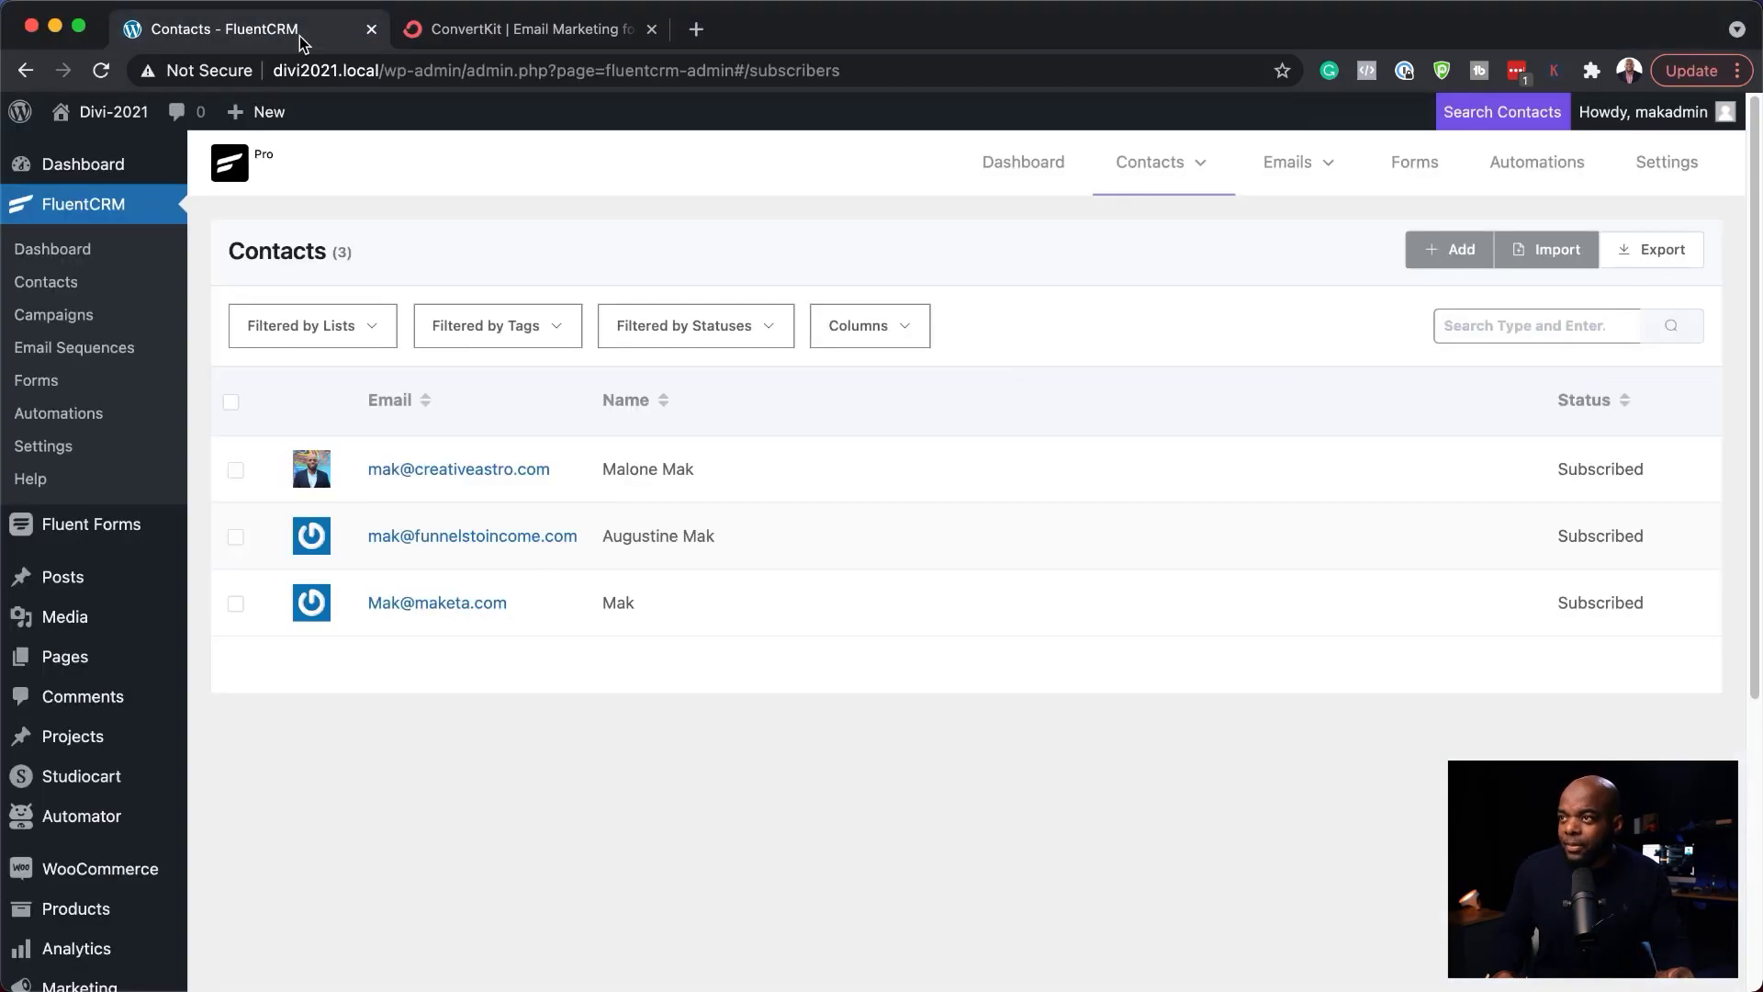
Step: Import from a comma-separated CSV and drop the downloaded contacts file into the upload area
{"action": "left_click", "coordinate": [1558, 252]}
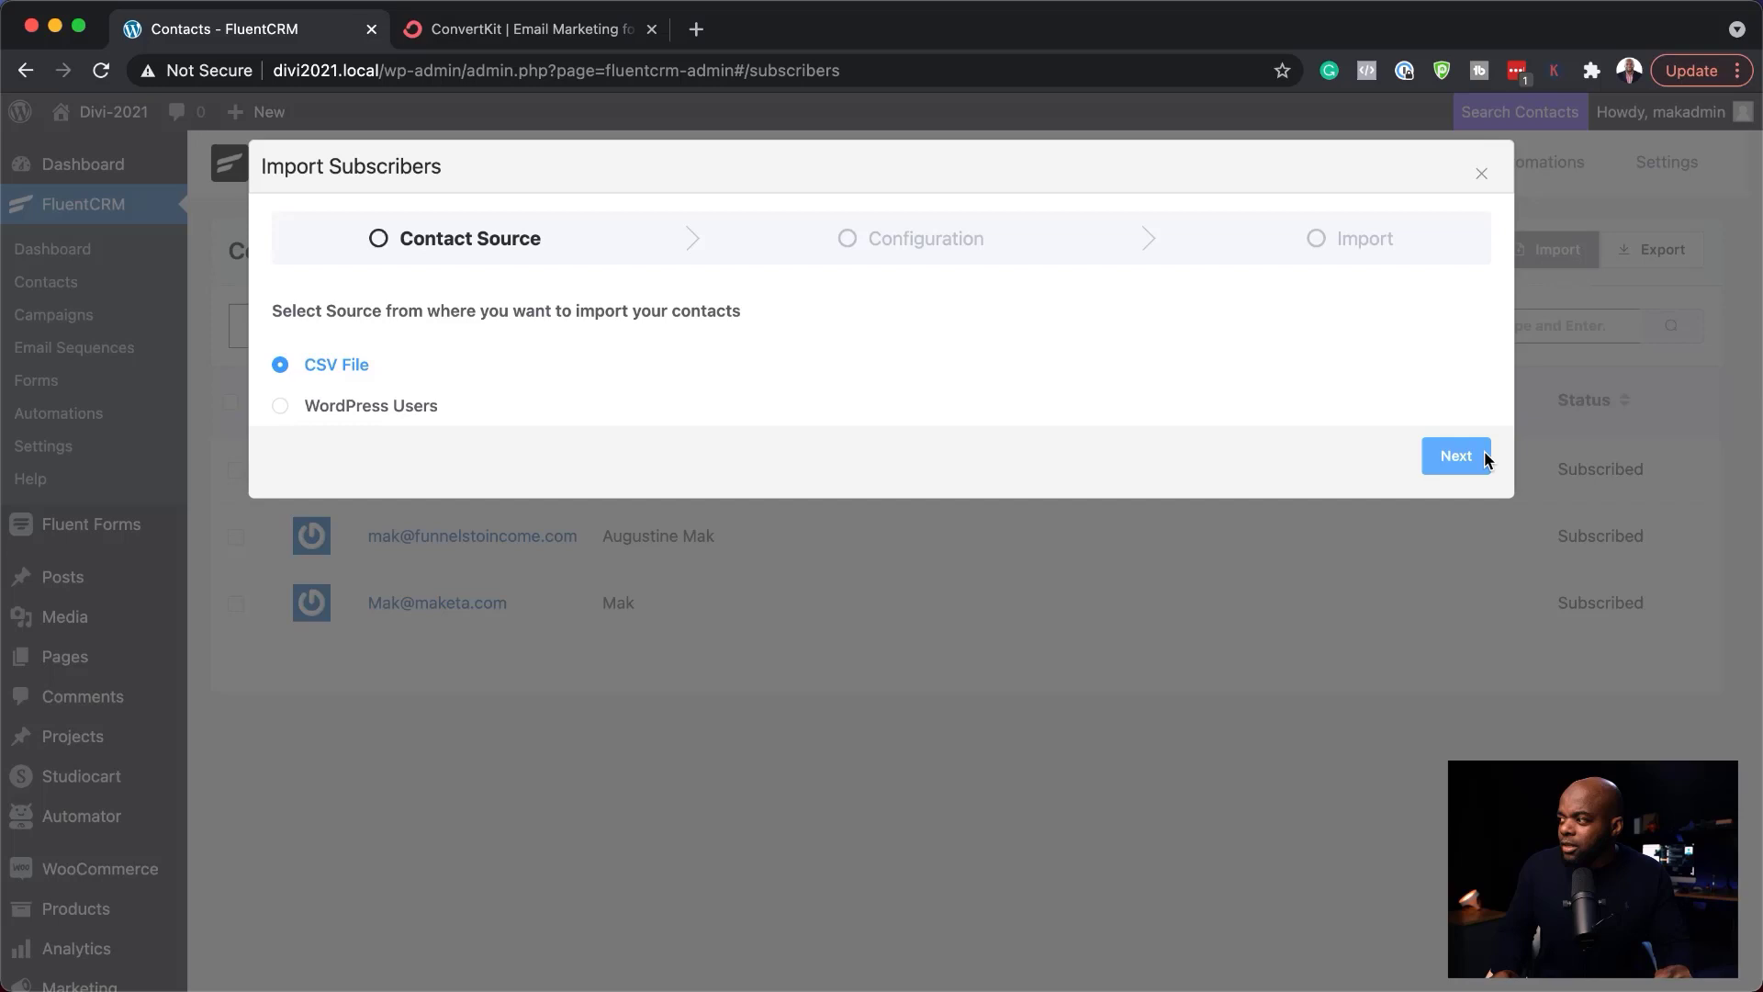
{"action": "left_click", "coordinate": [1457, 457]}
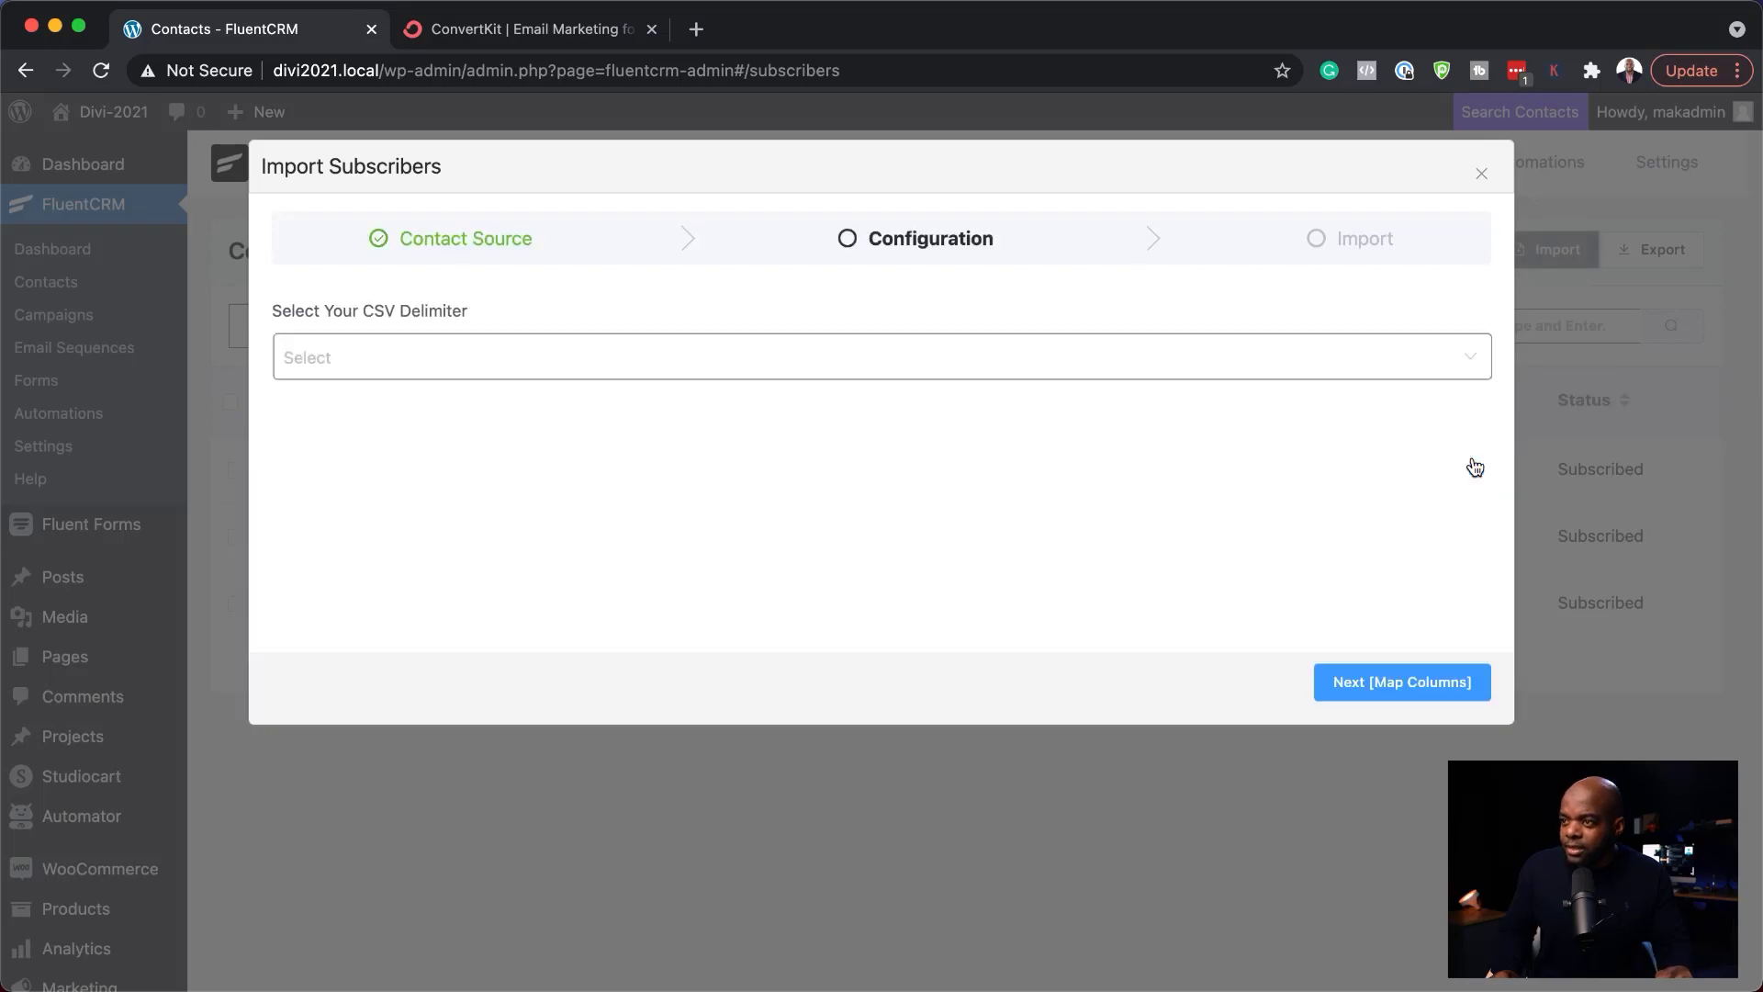
{"action": "left_click", "coordinate": [405, 358]}
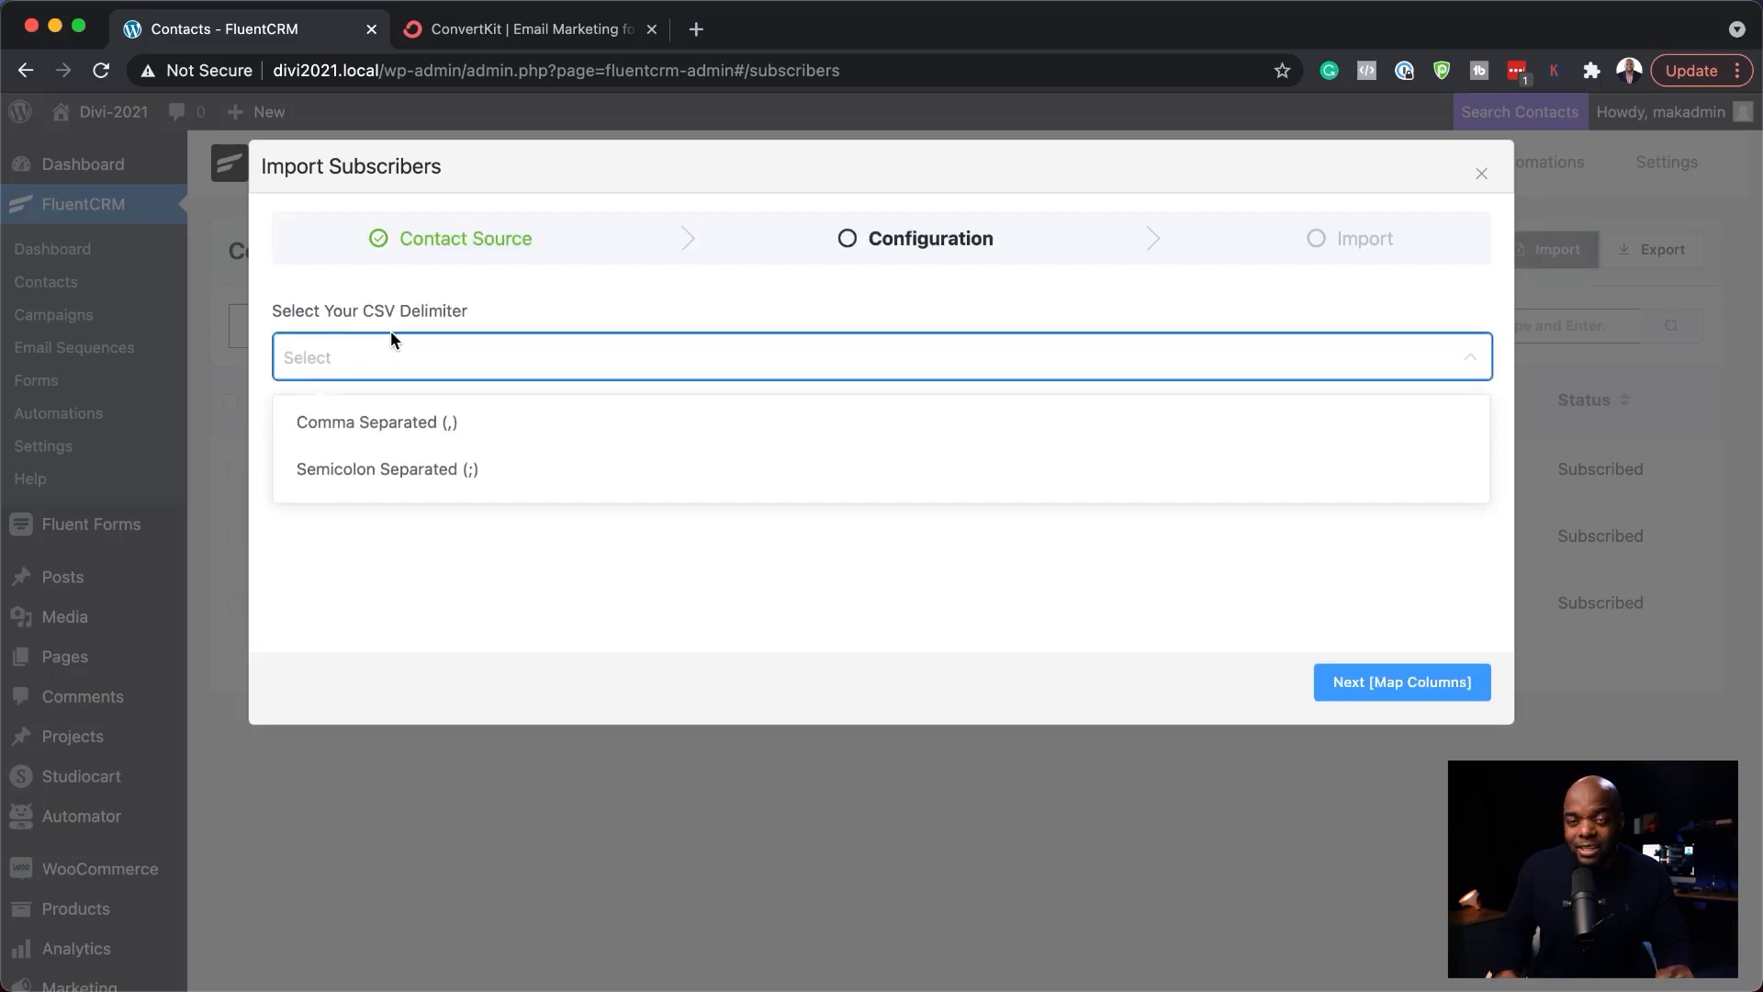
{"action": "left_click", "coordinate": [476, 437]}
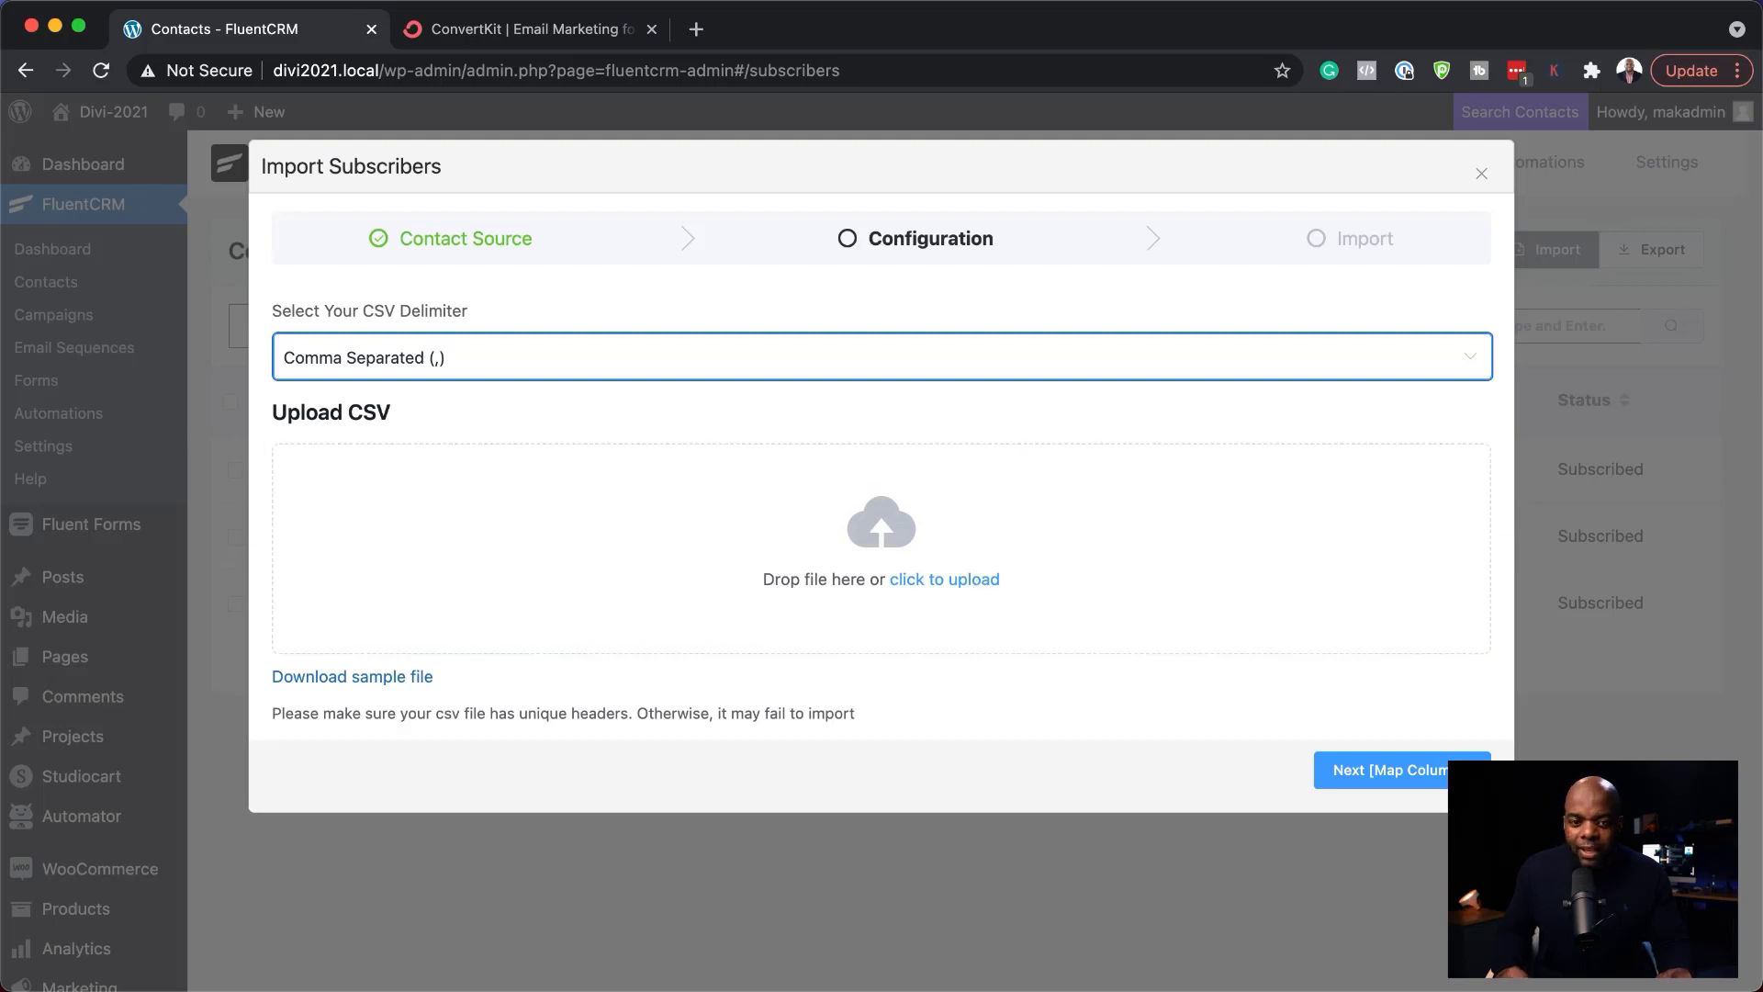
{"action": "left_click_drag", "start_coordinate": [610, 775], "coordinate": [561, 731]}
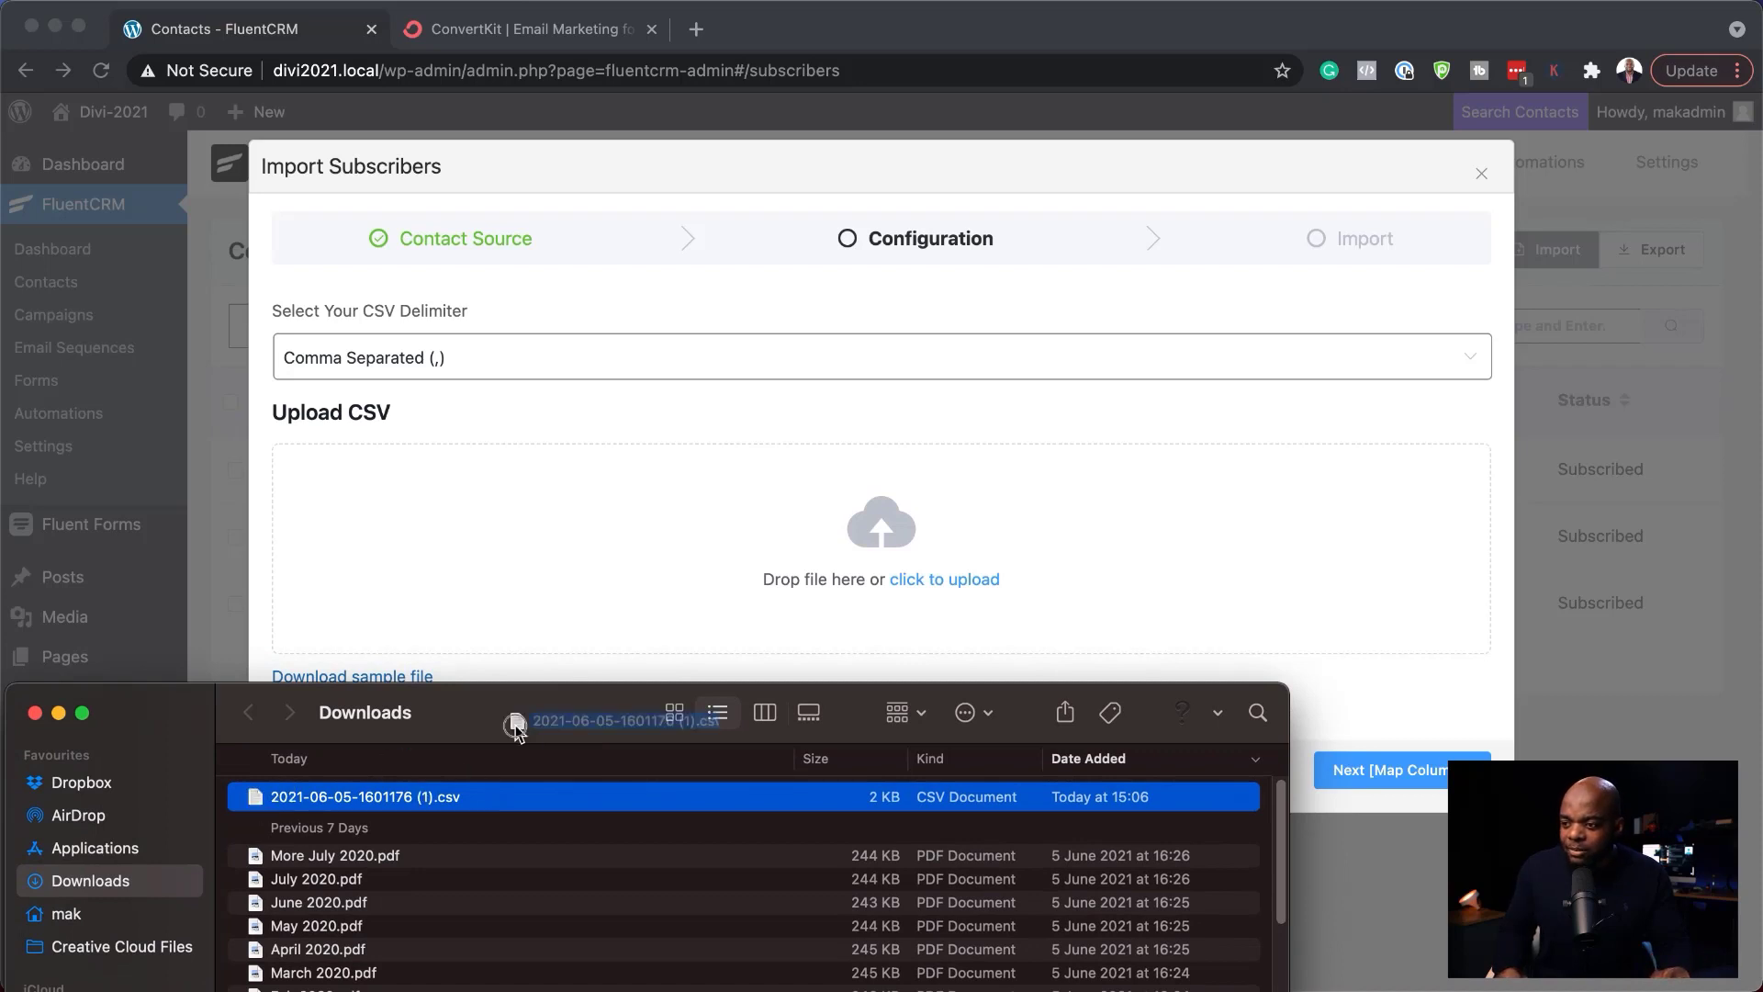
{"action": "left_click_drag", "start_coordinate": [253, 809], "coordinate": [777, 589]}
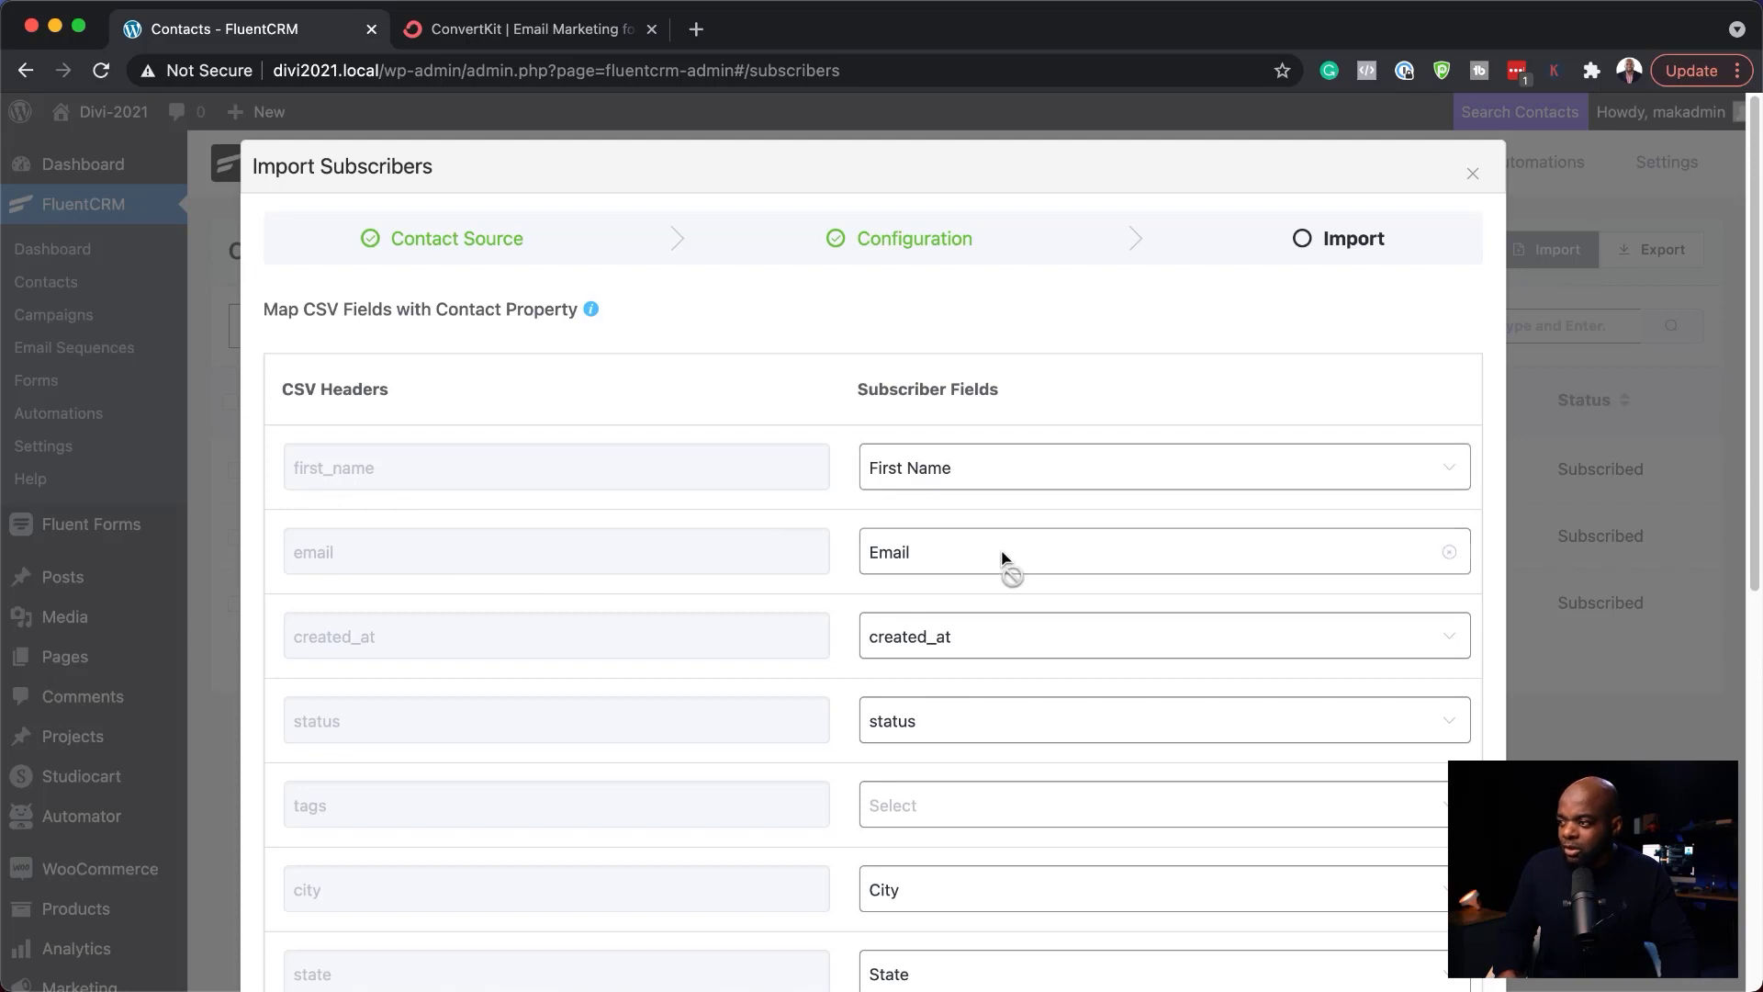
{"action": "scroll", "coordinate": [803, 659], "scroll_direction": "down", "scroll_amount": 2}
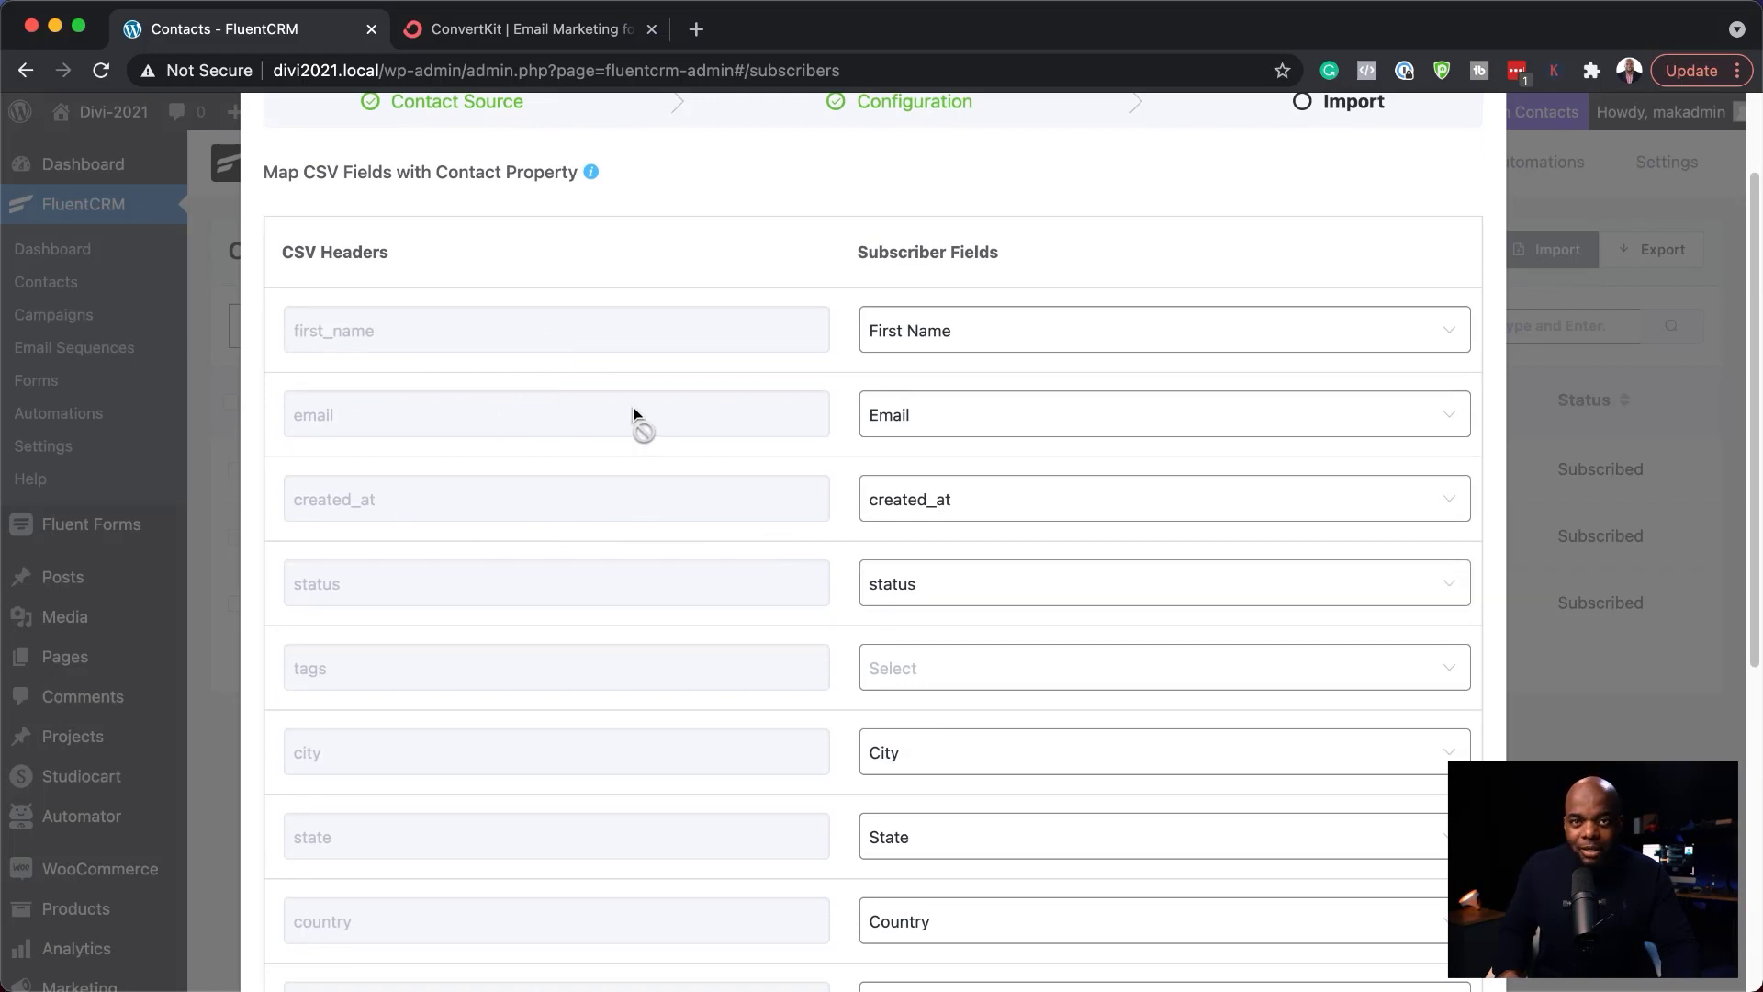
{"action": "scroll", "coordinate": [934, 688], "scroll_direction": "down", "scroll_amount": 3}
{"action": "scroll", "coordinate": [933, 690], "scroll_direction": "down", "scroll_amount": 3}
{"action": "scroll", "coordinate": [934, 689], "scroll_direction": "down", "scroll_amount": 2}
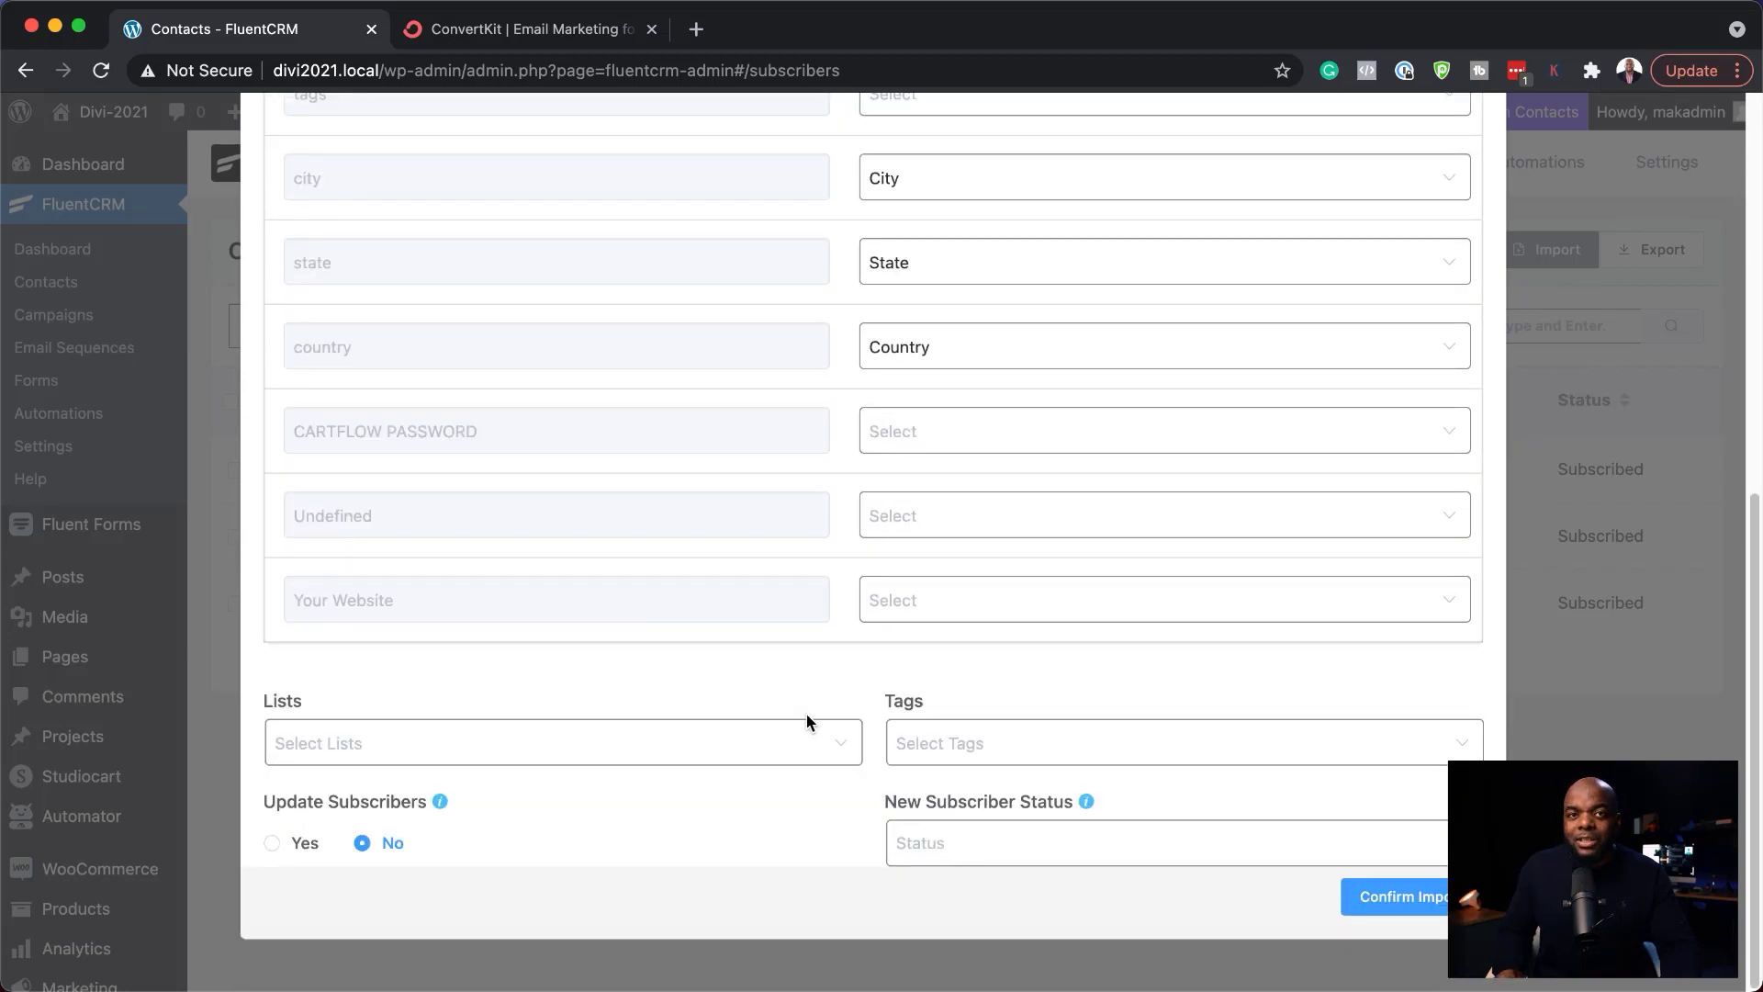
{"action": "left_click", "coordinate": [731, 753]}
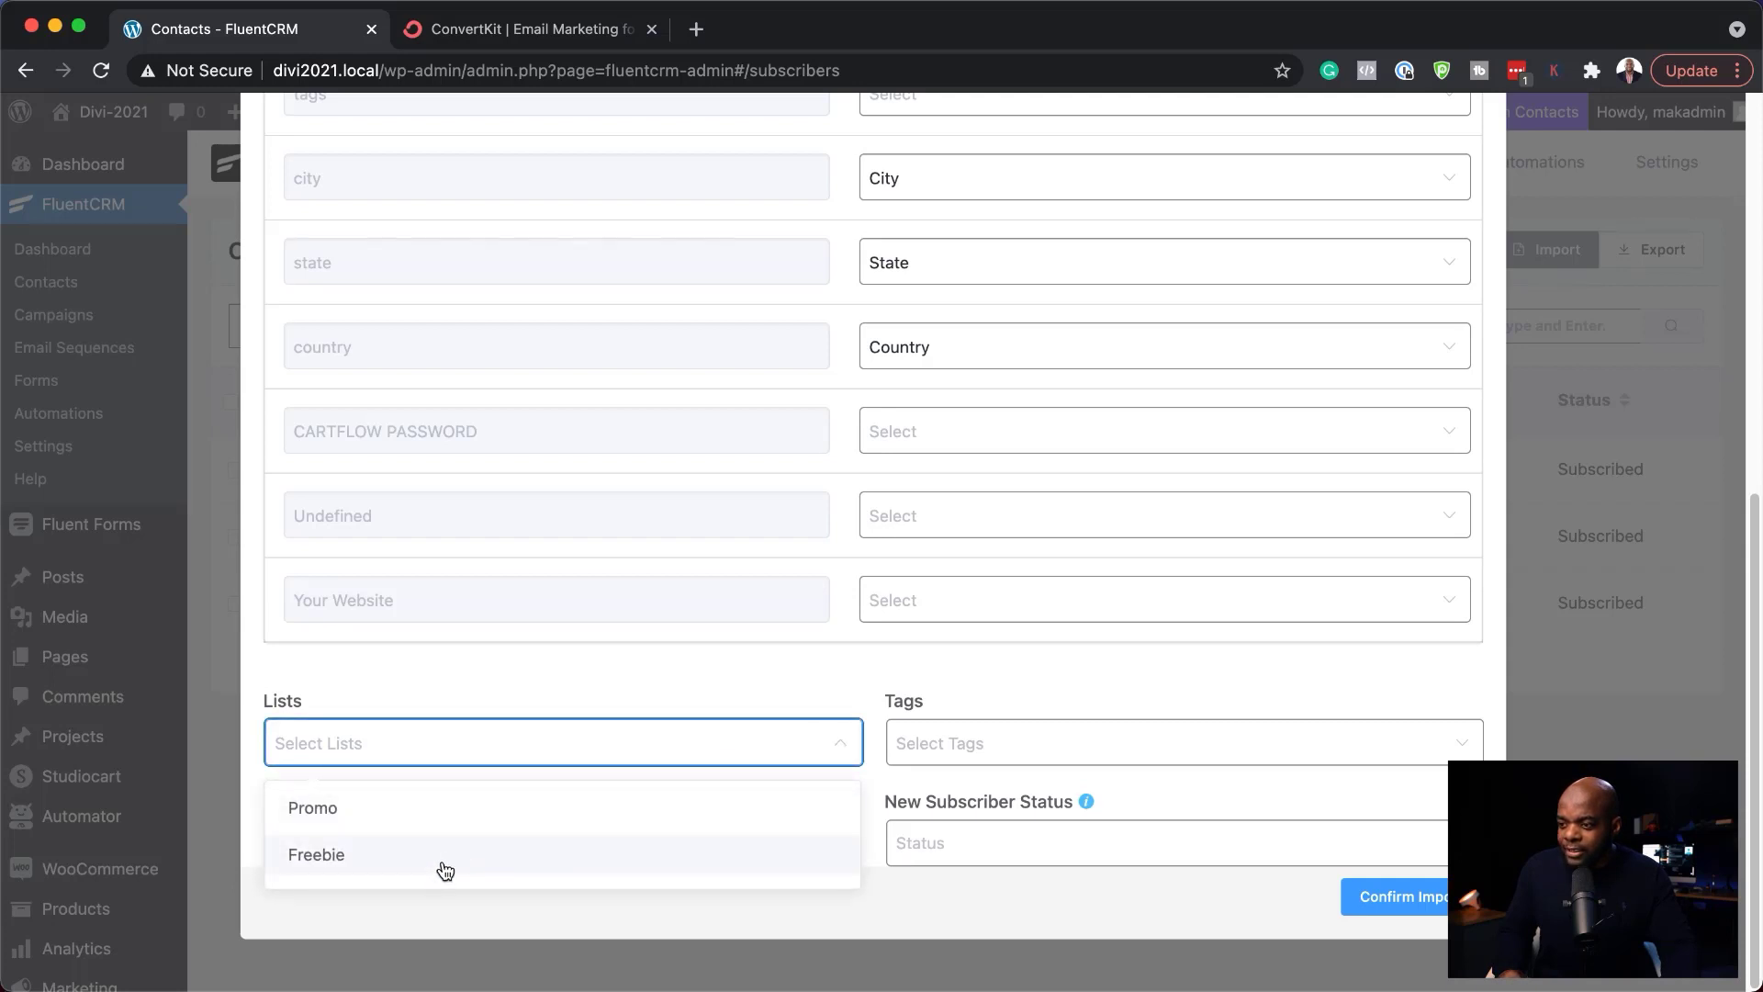
{"action": "left_click", "coordinate": [444, 870]}
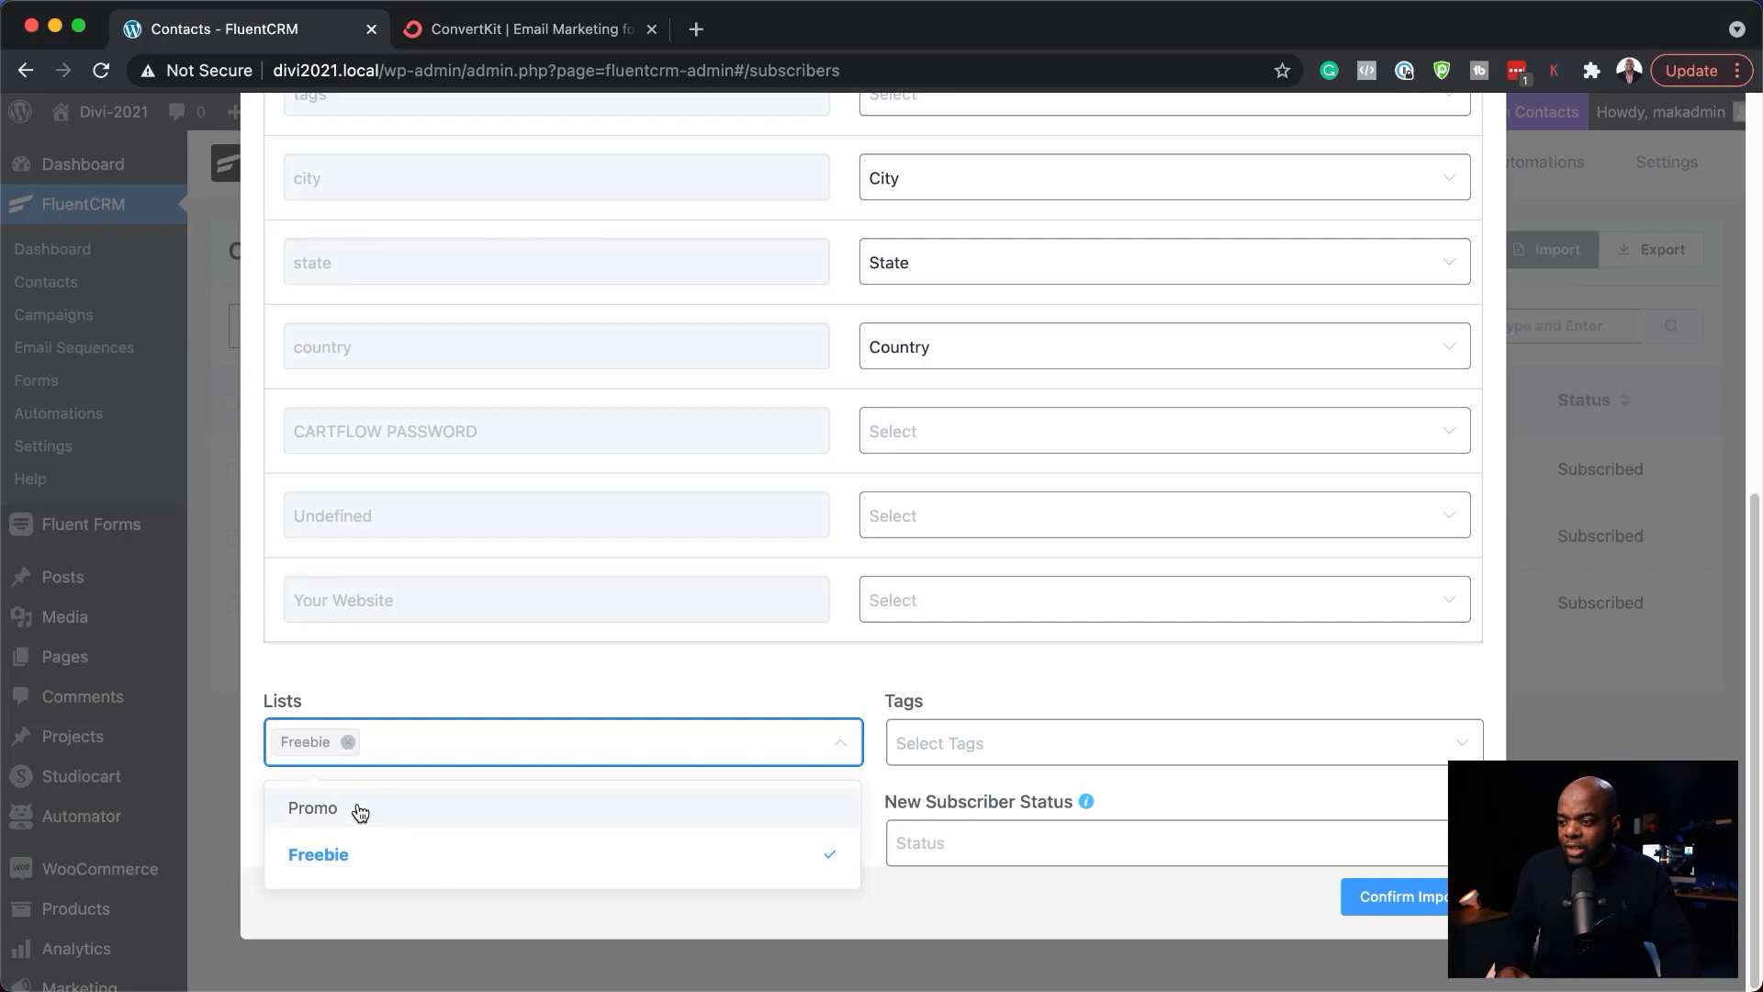
{"action": "left_click", "coordinate": [348, 743]}
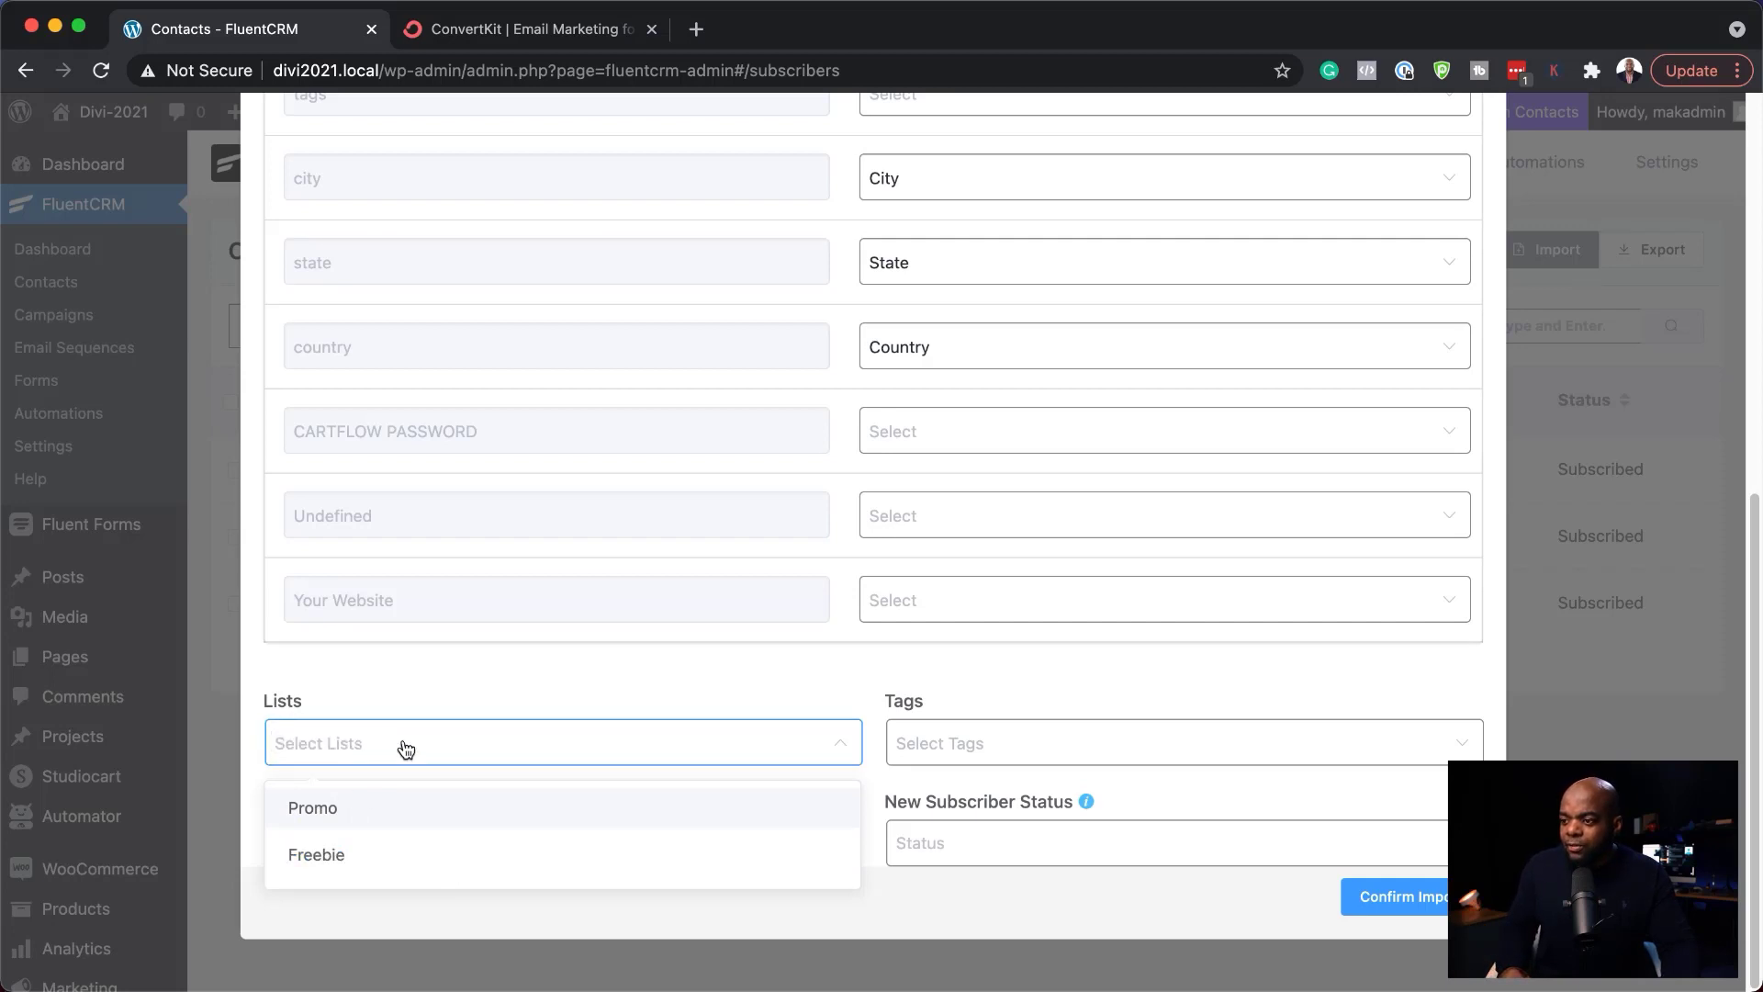
{"action": "left_click", "coordinate": [601, 687]}
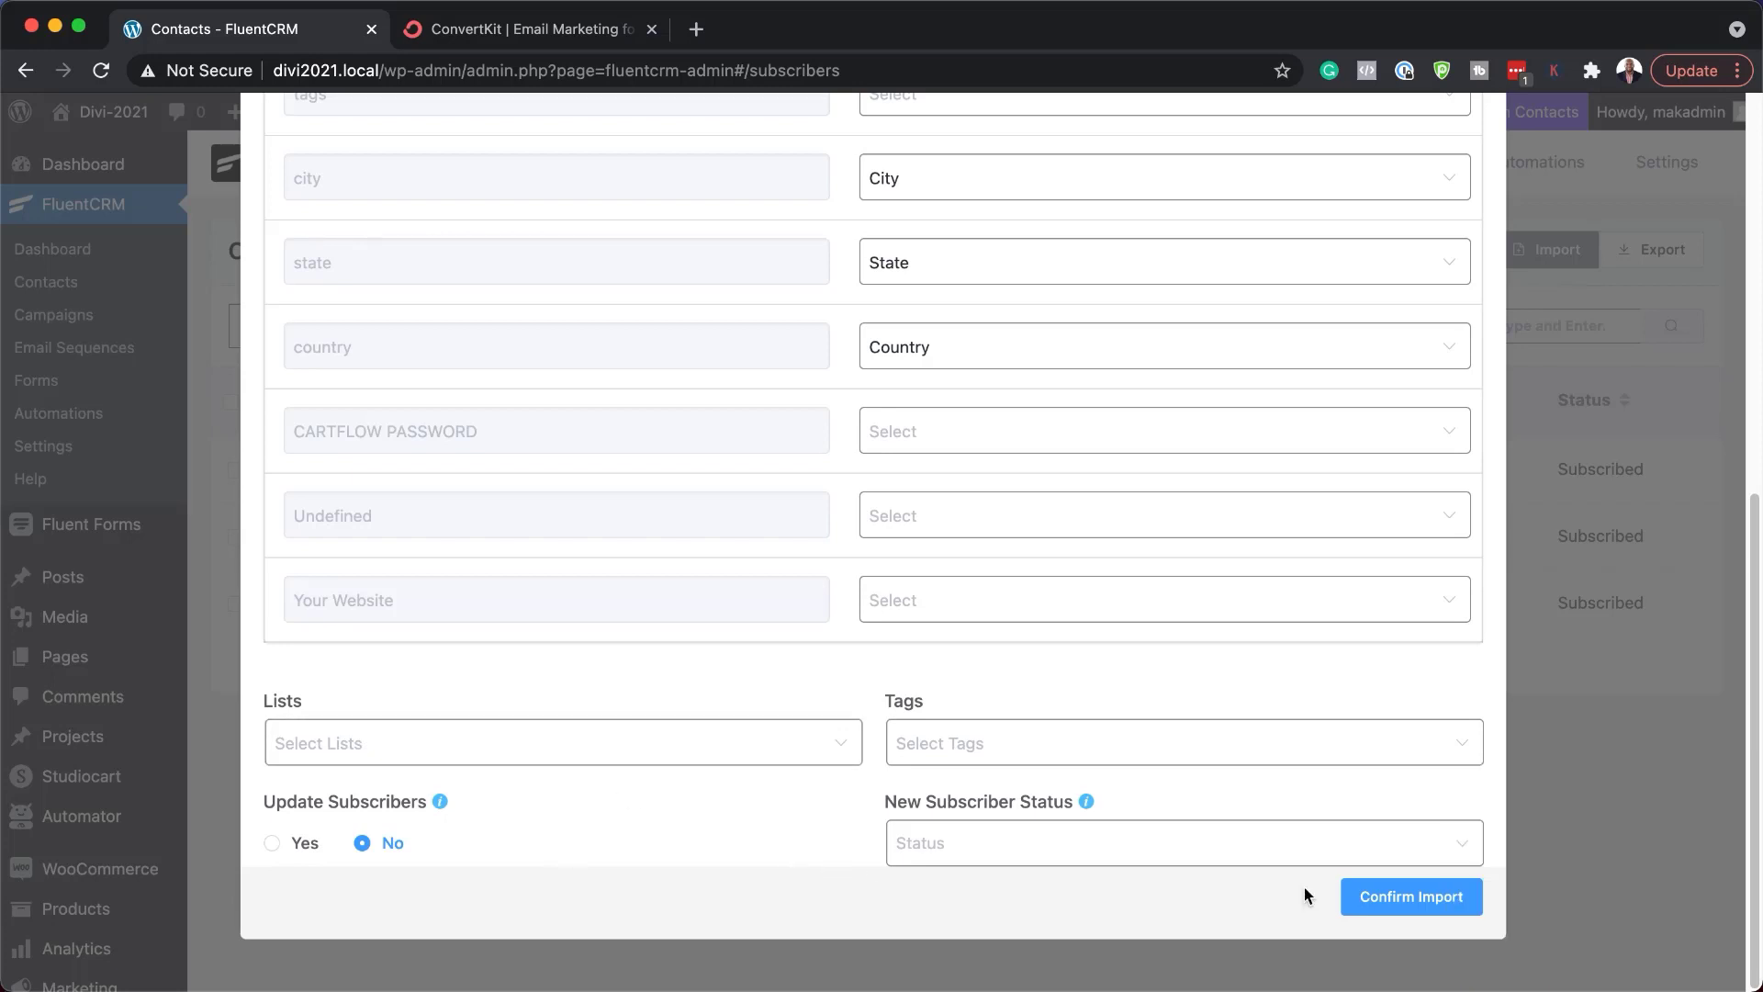
{"action": "left_click", "coordinate": [1109, 846]}
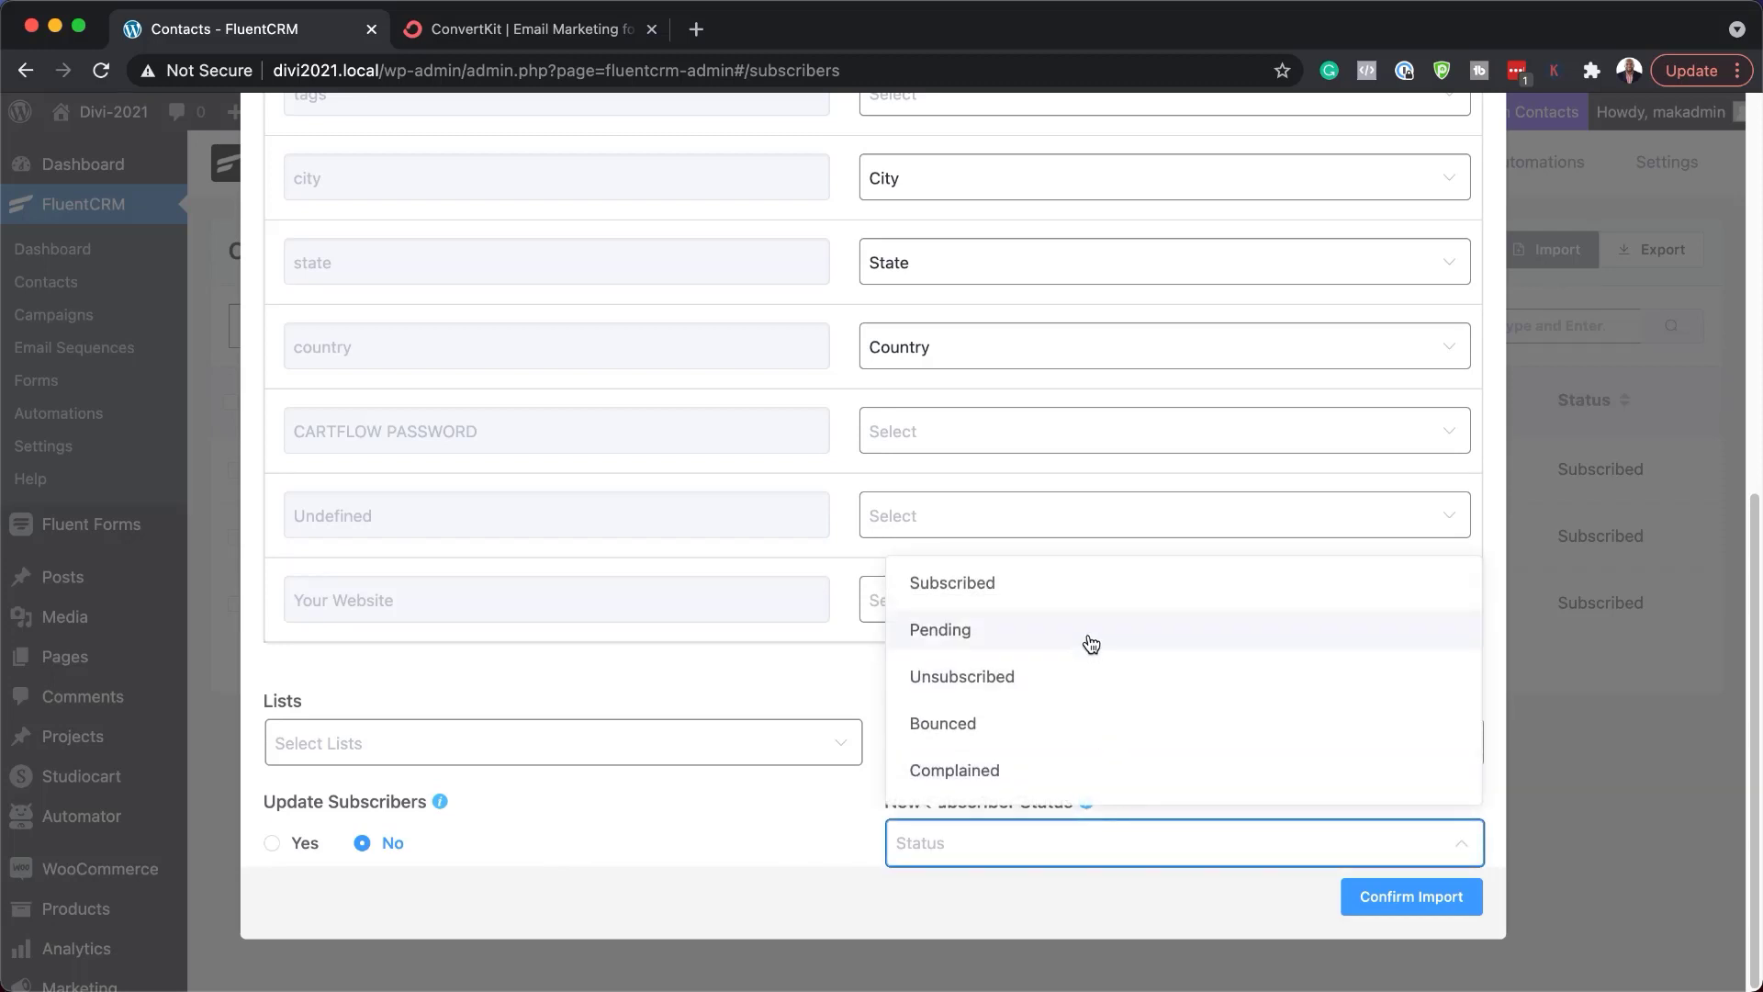
{"action": "left_click", "coordinate": [782, 846]}
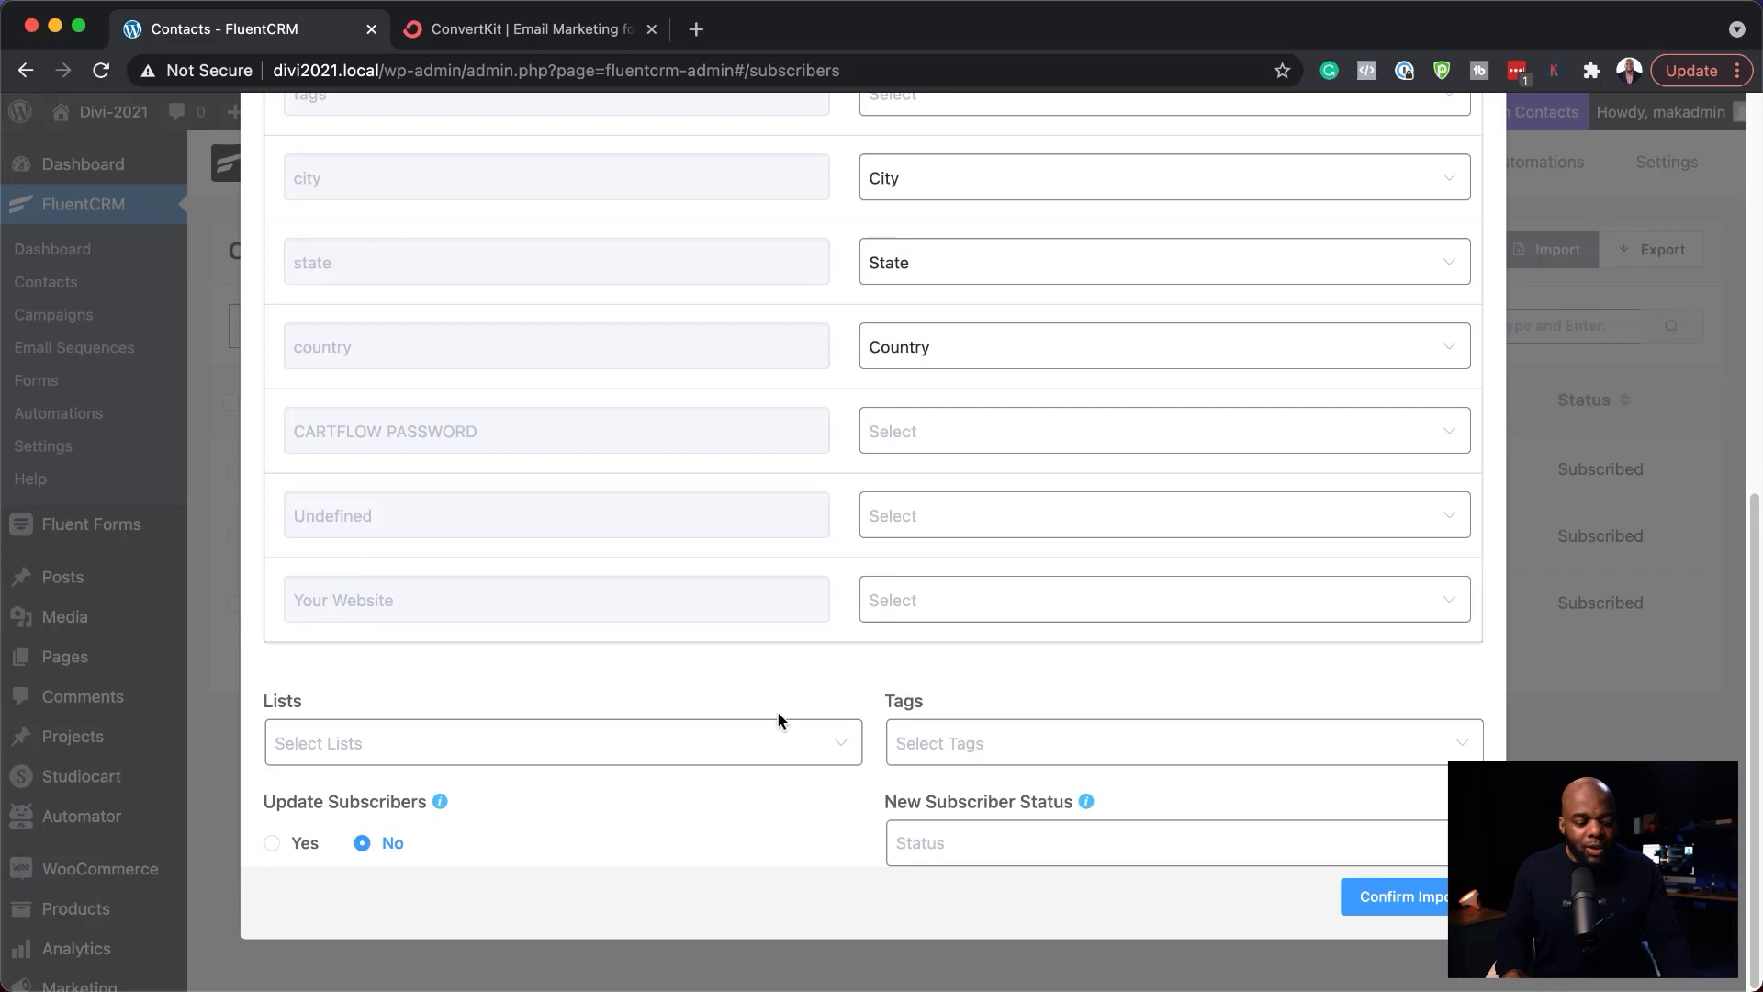
Step: Confirm the import so the contacts list holds 33 active contacts
{"action": "left_click", "coordinate": [1397, 909]}
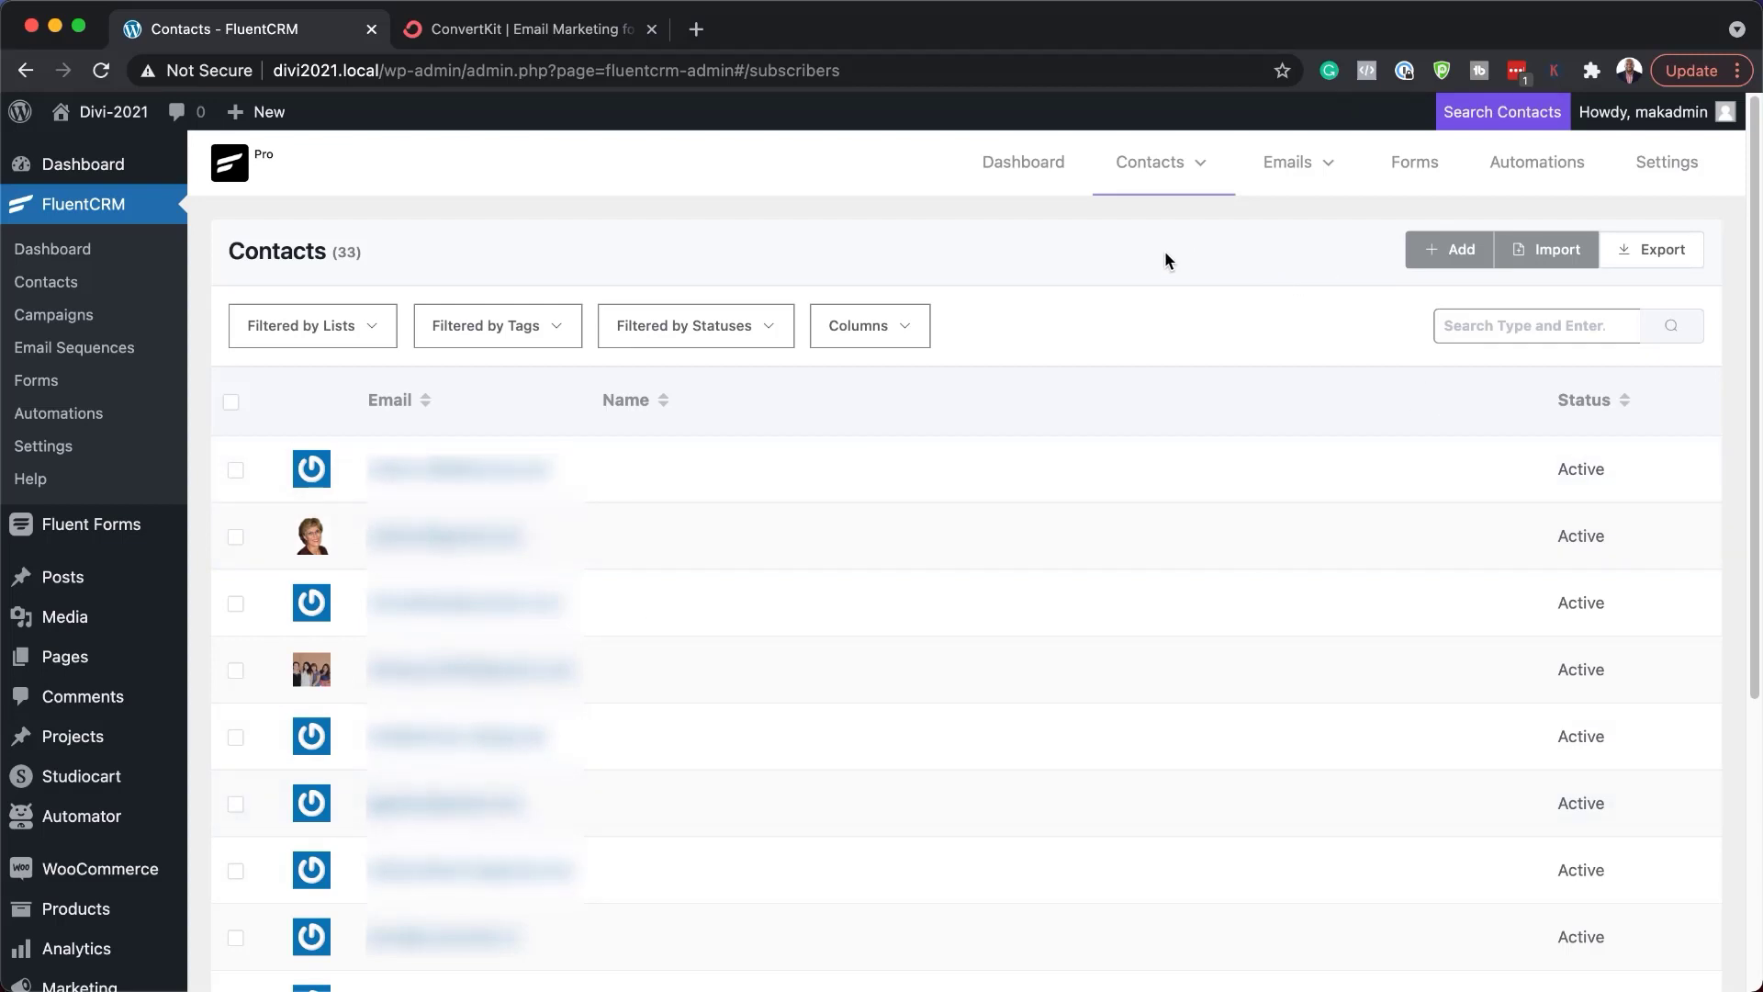
{"action": "mouse_move", "coordinate": [1289, 162]}
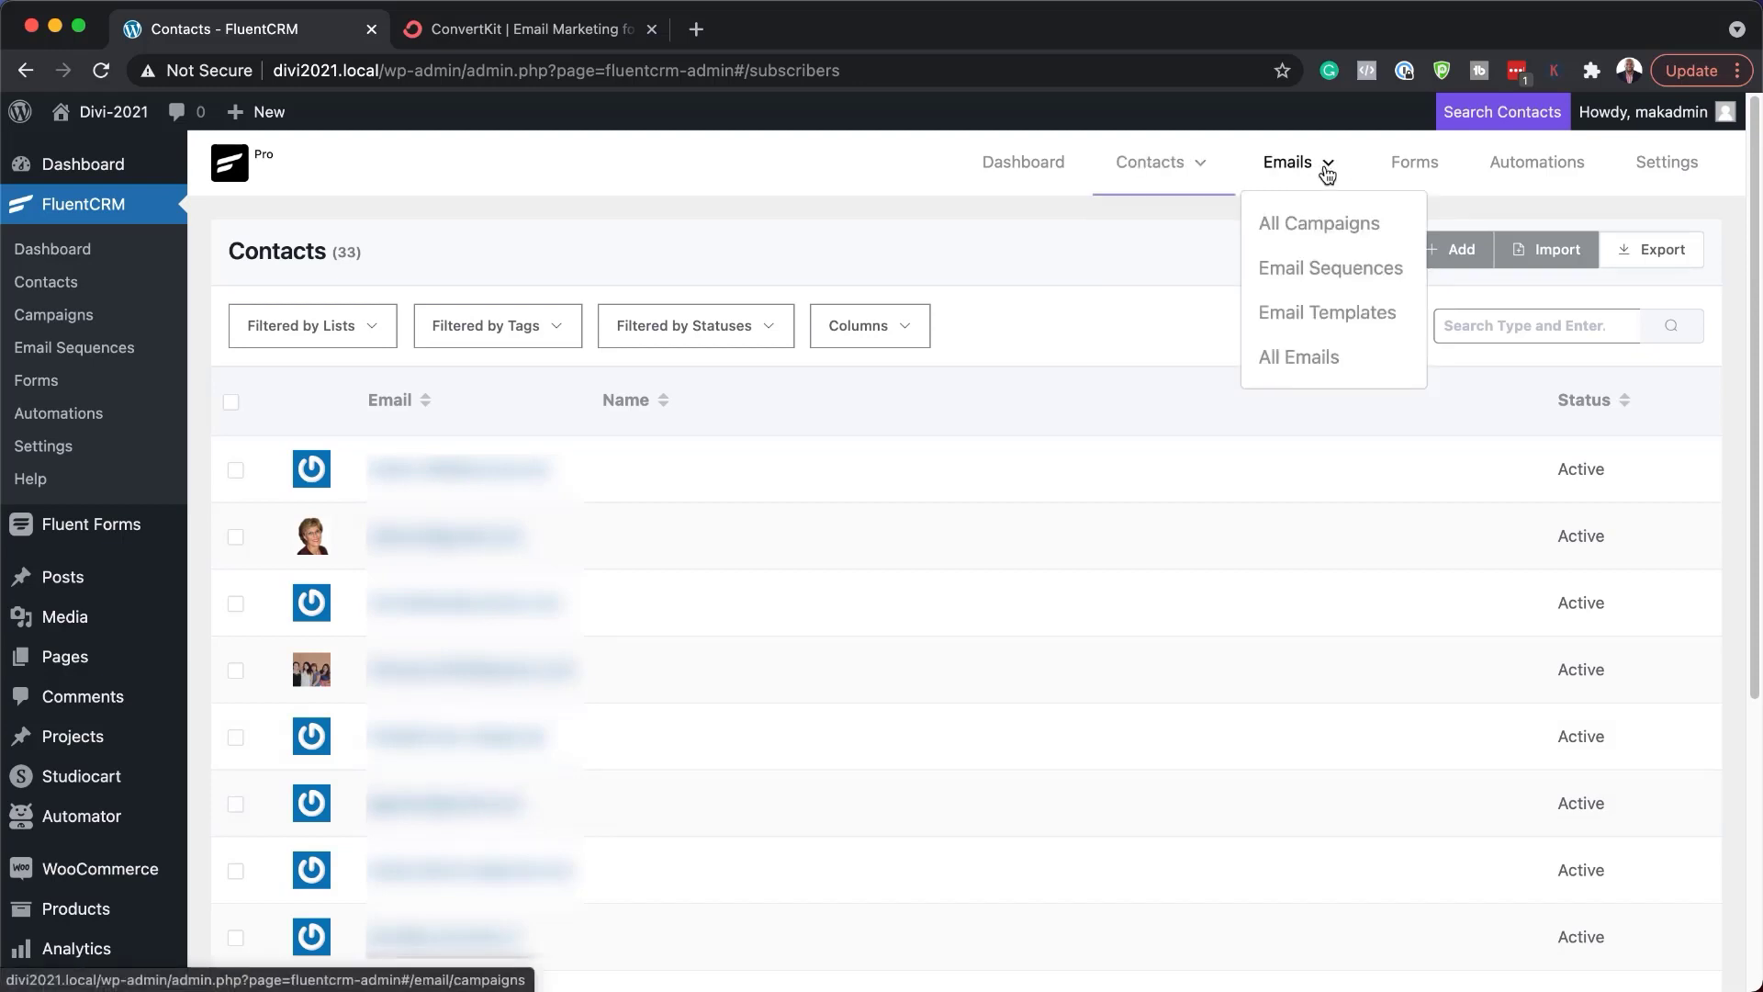
Step: Create a new email campaign titled Test and enter its editor
{"action": "left_click", "coordinate": [1318, 224]}
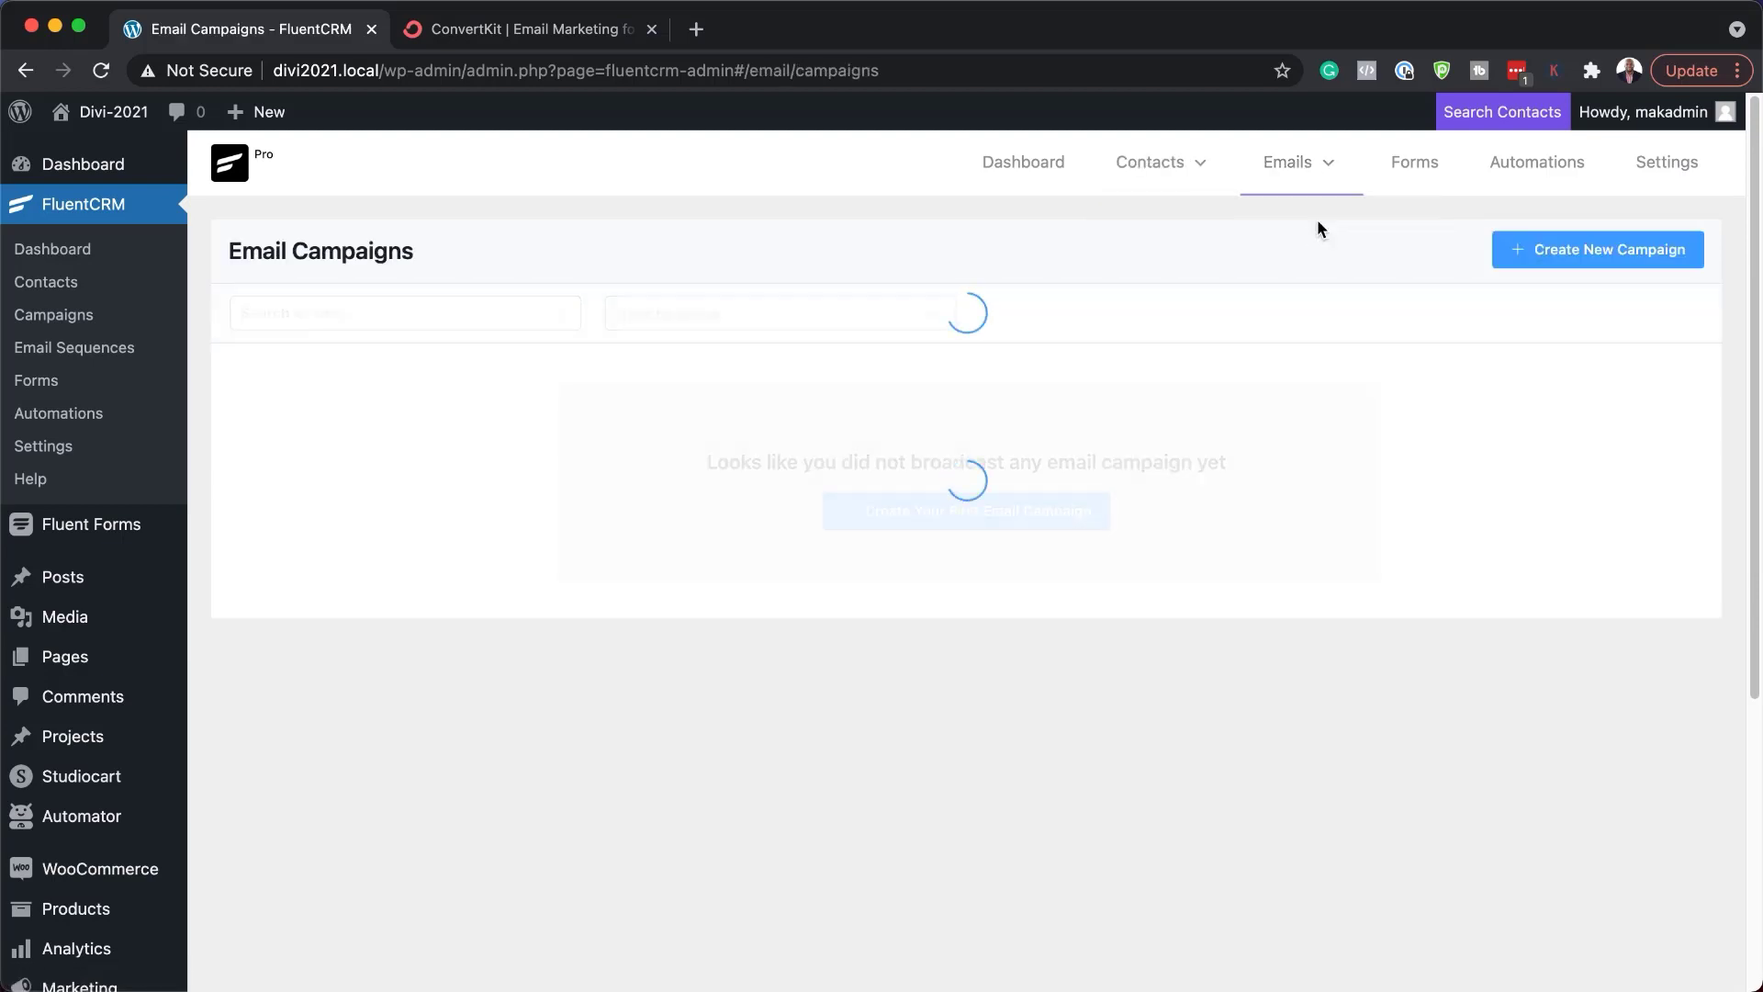
{"action": "left_click", "coordinate": [1566, 257]}
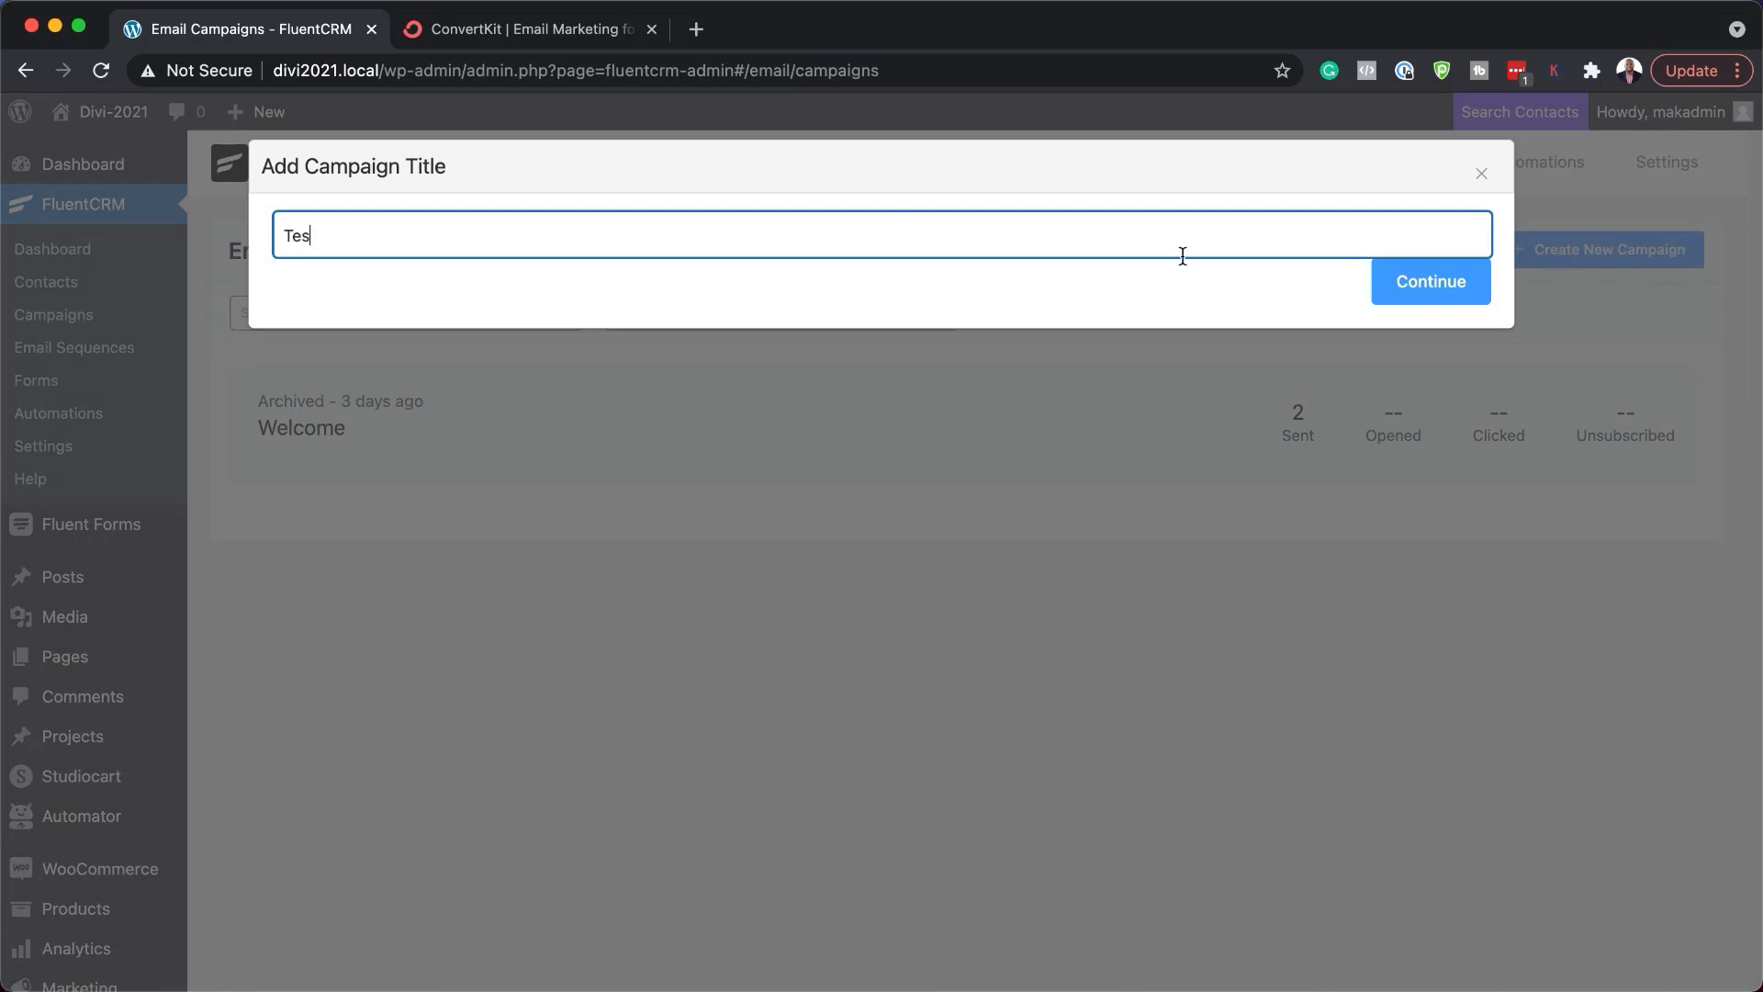
{"action": "left_click", "coordinate": [1383, 292]}
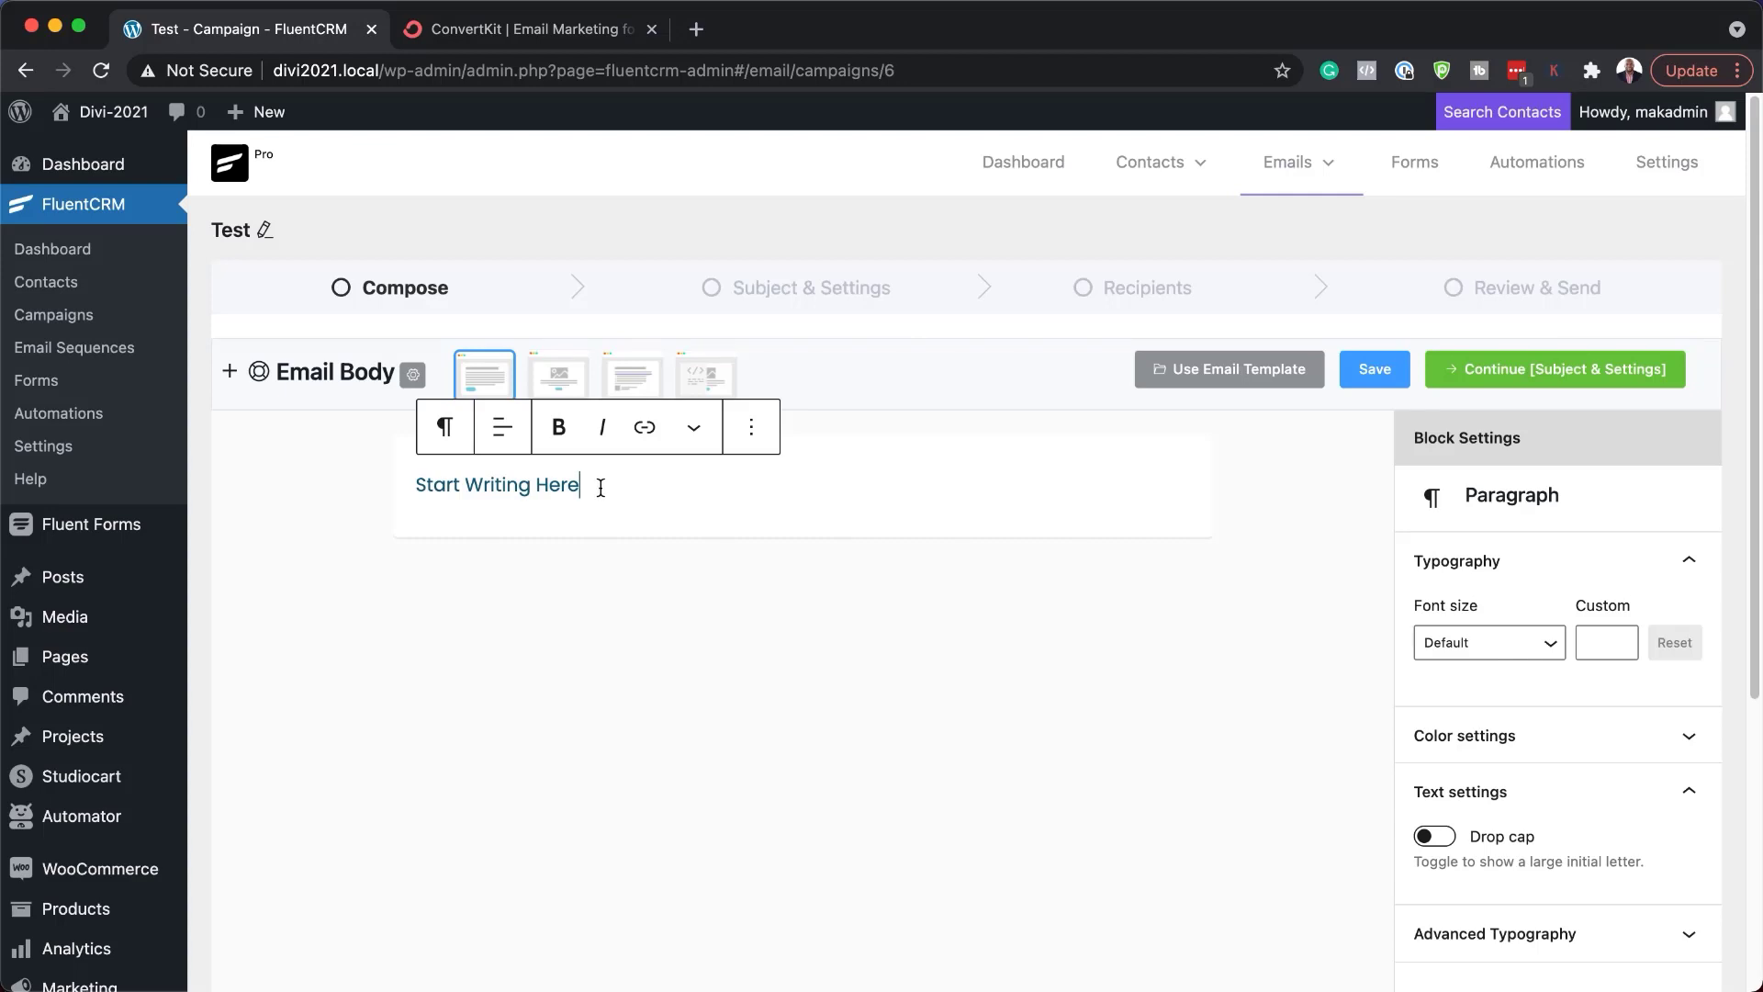
Step: Write a 'Hello,' greeting with the full_name merge tag followed by pasted Lorem ipsum paragraphs
{"action": "left_click_drag", "start_coordinate": [594, 485], "coordinate": [365, 473]}
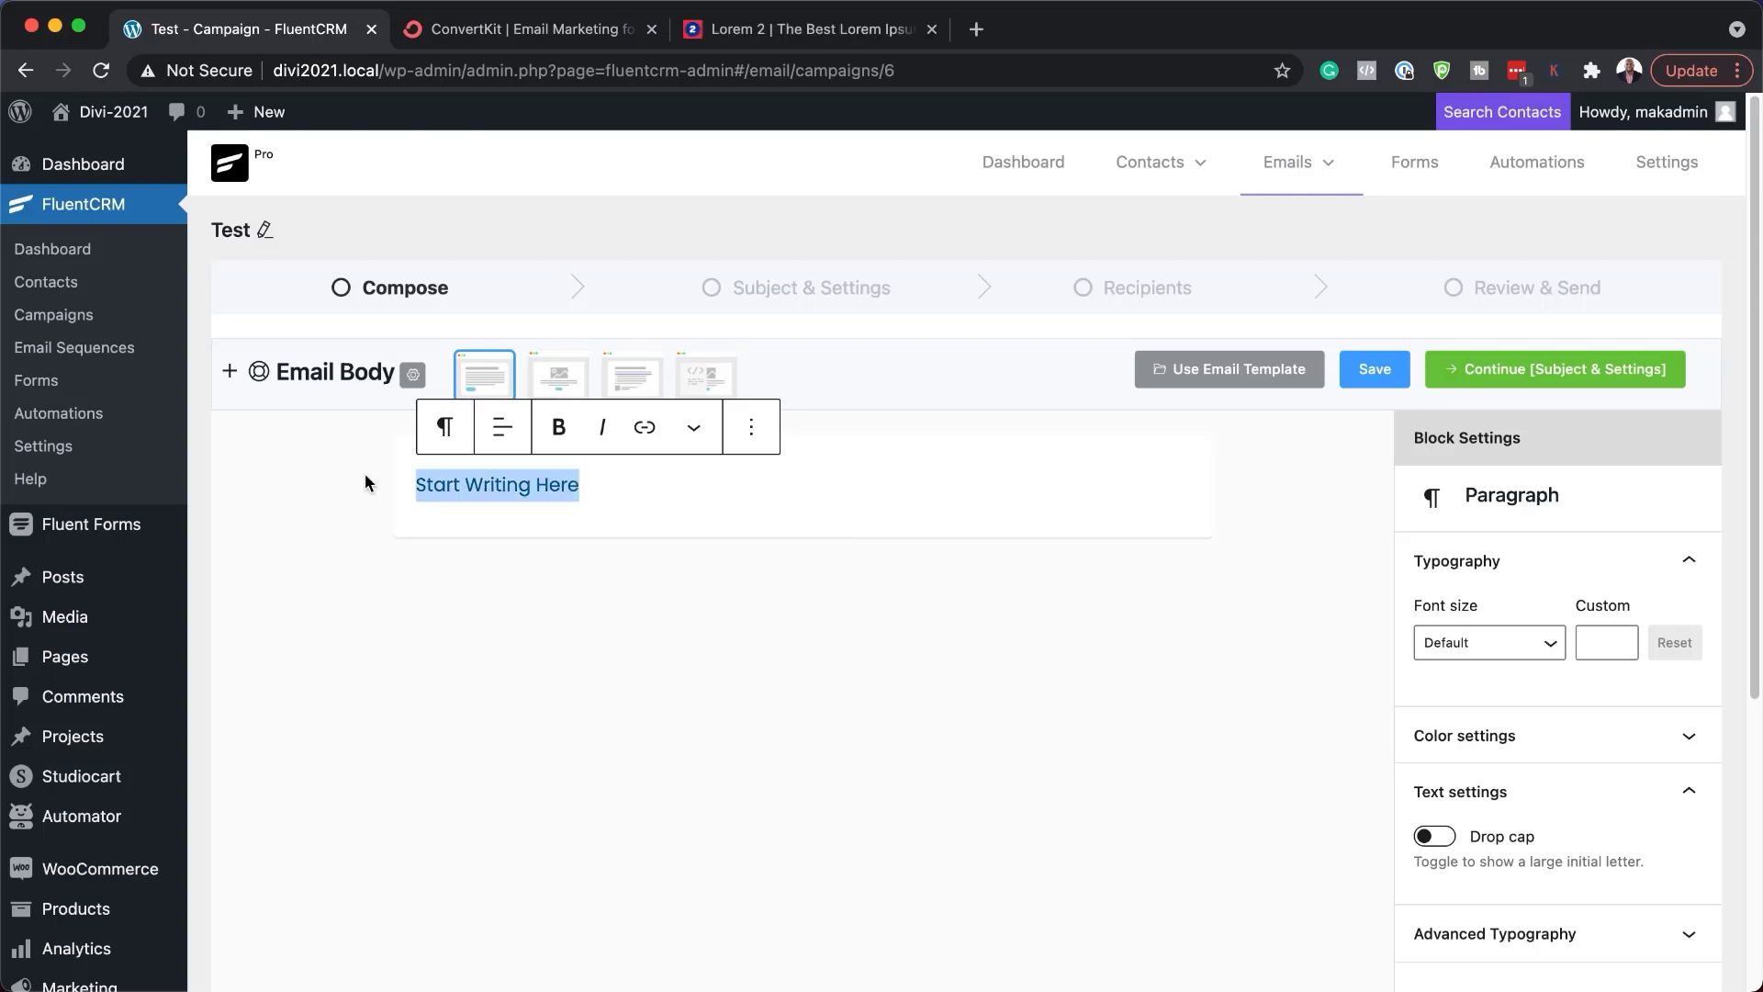
{"action": "type", "text": "Hel"}
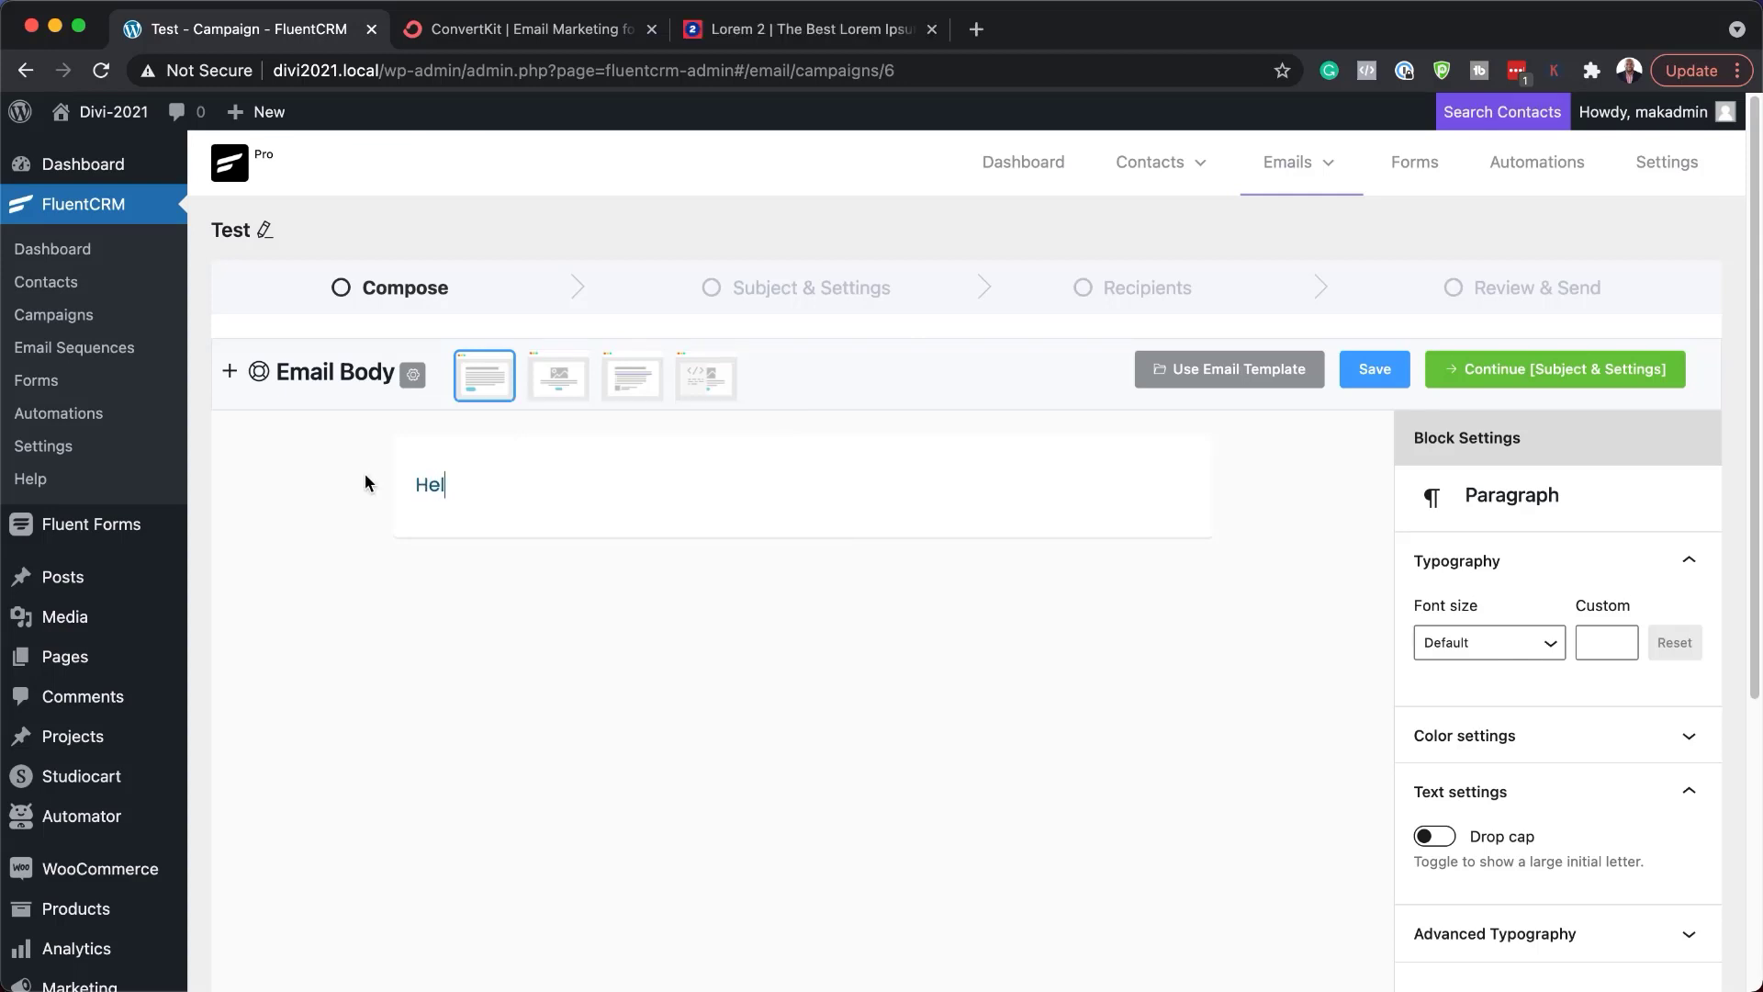
{"action": "type", "text": "lo, "}
{"action": "type", "text": "@"}
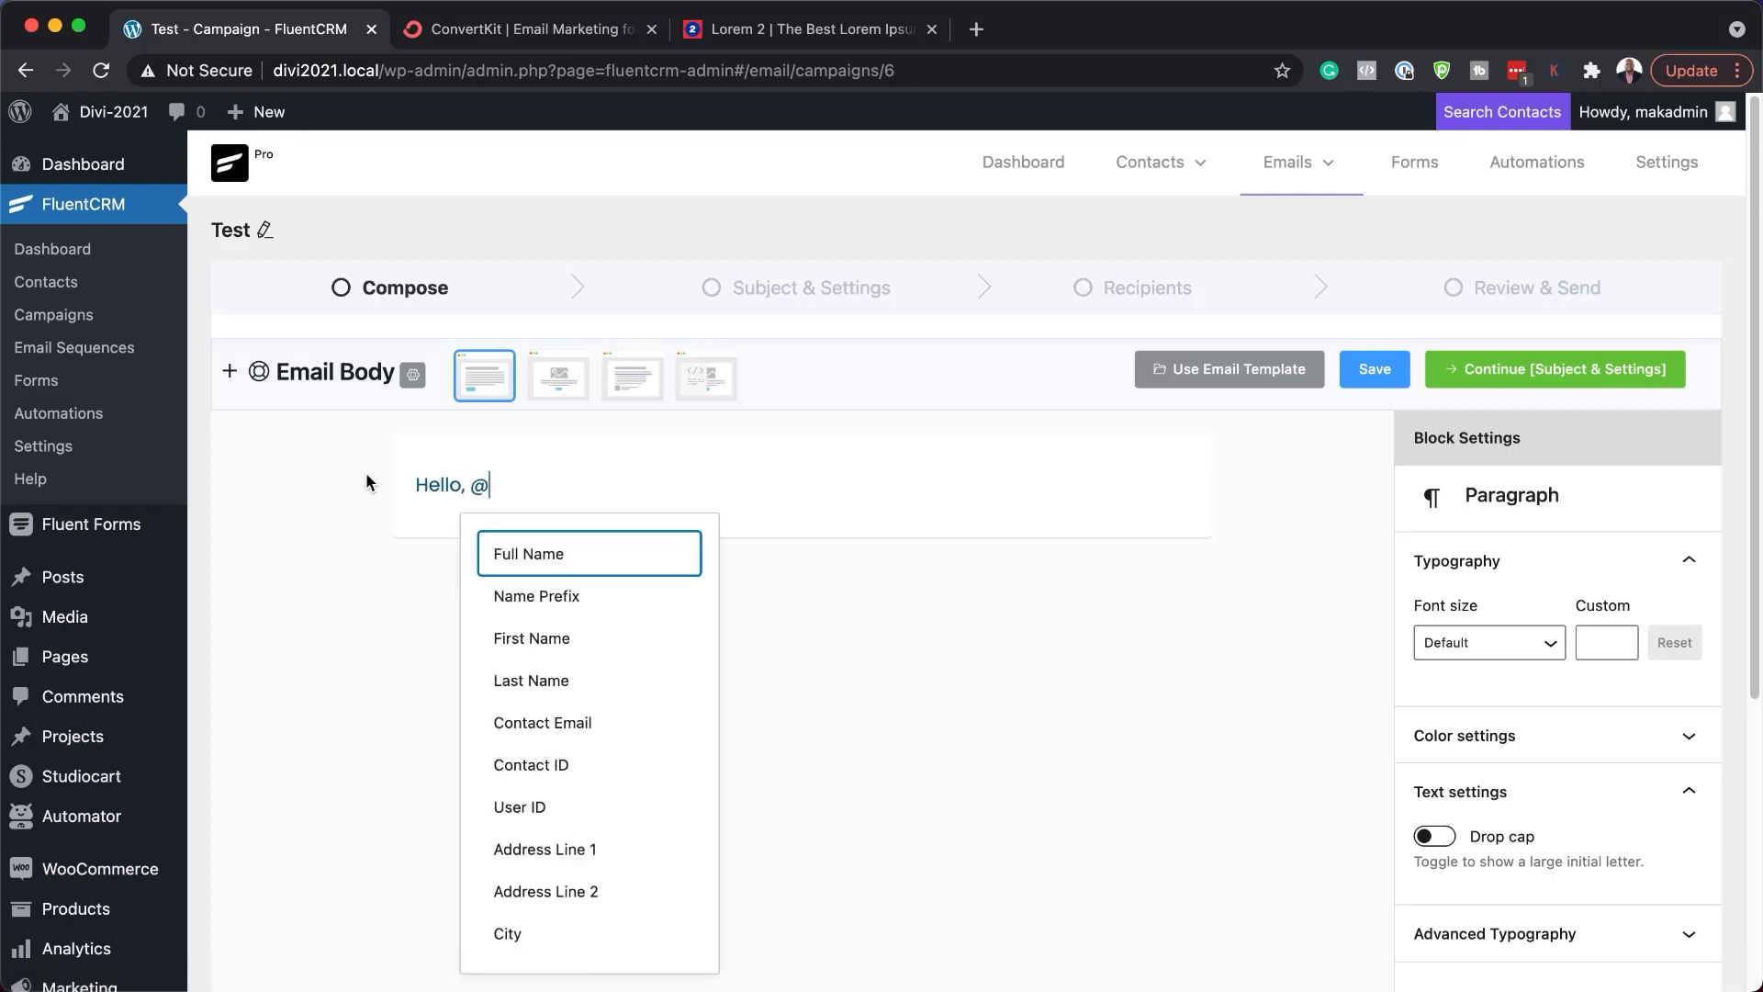
{"action": "left_click", "coordinate": [542, 553]}
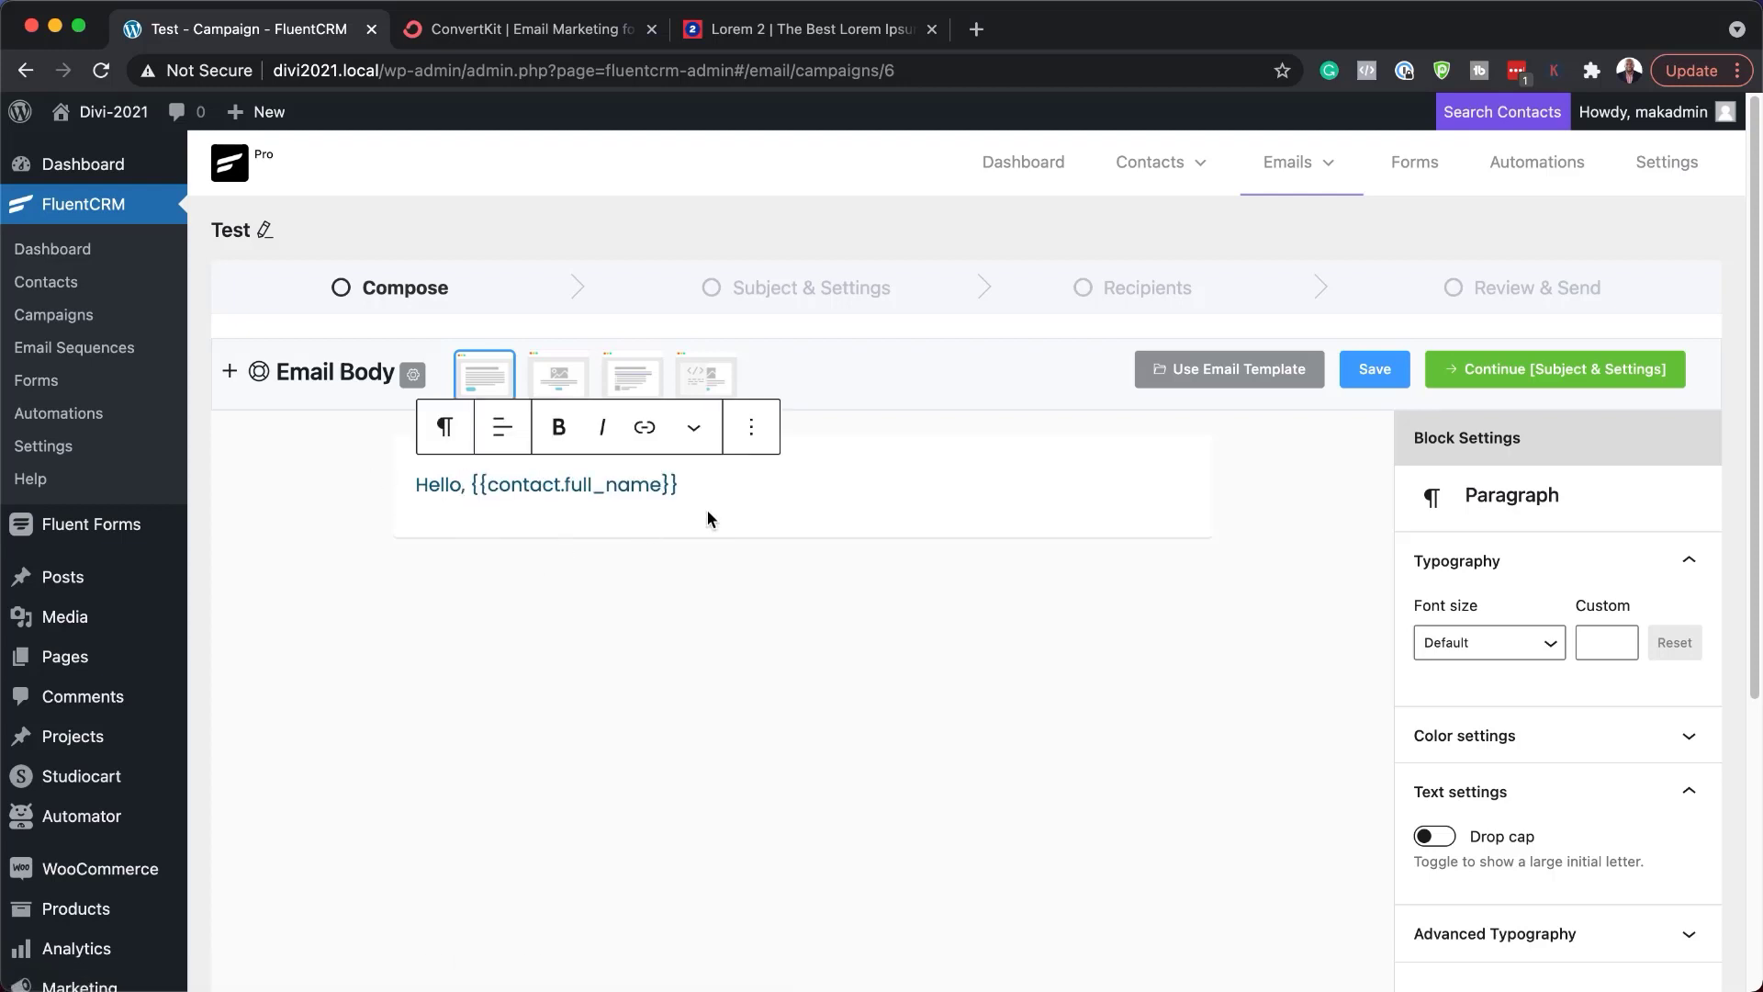
{"action": "key", "text": "Return"}
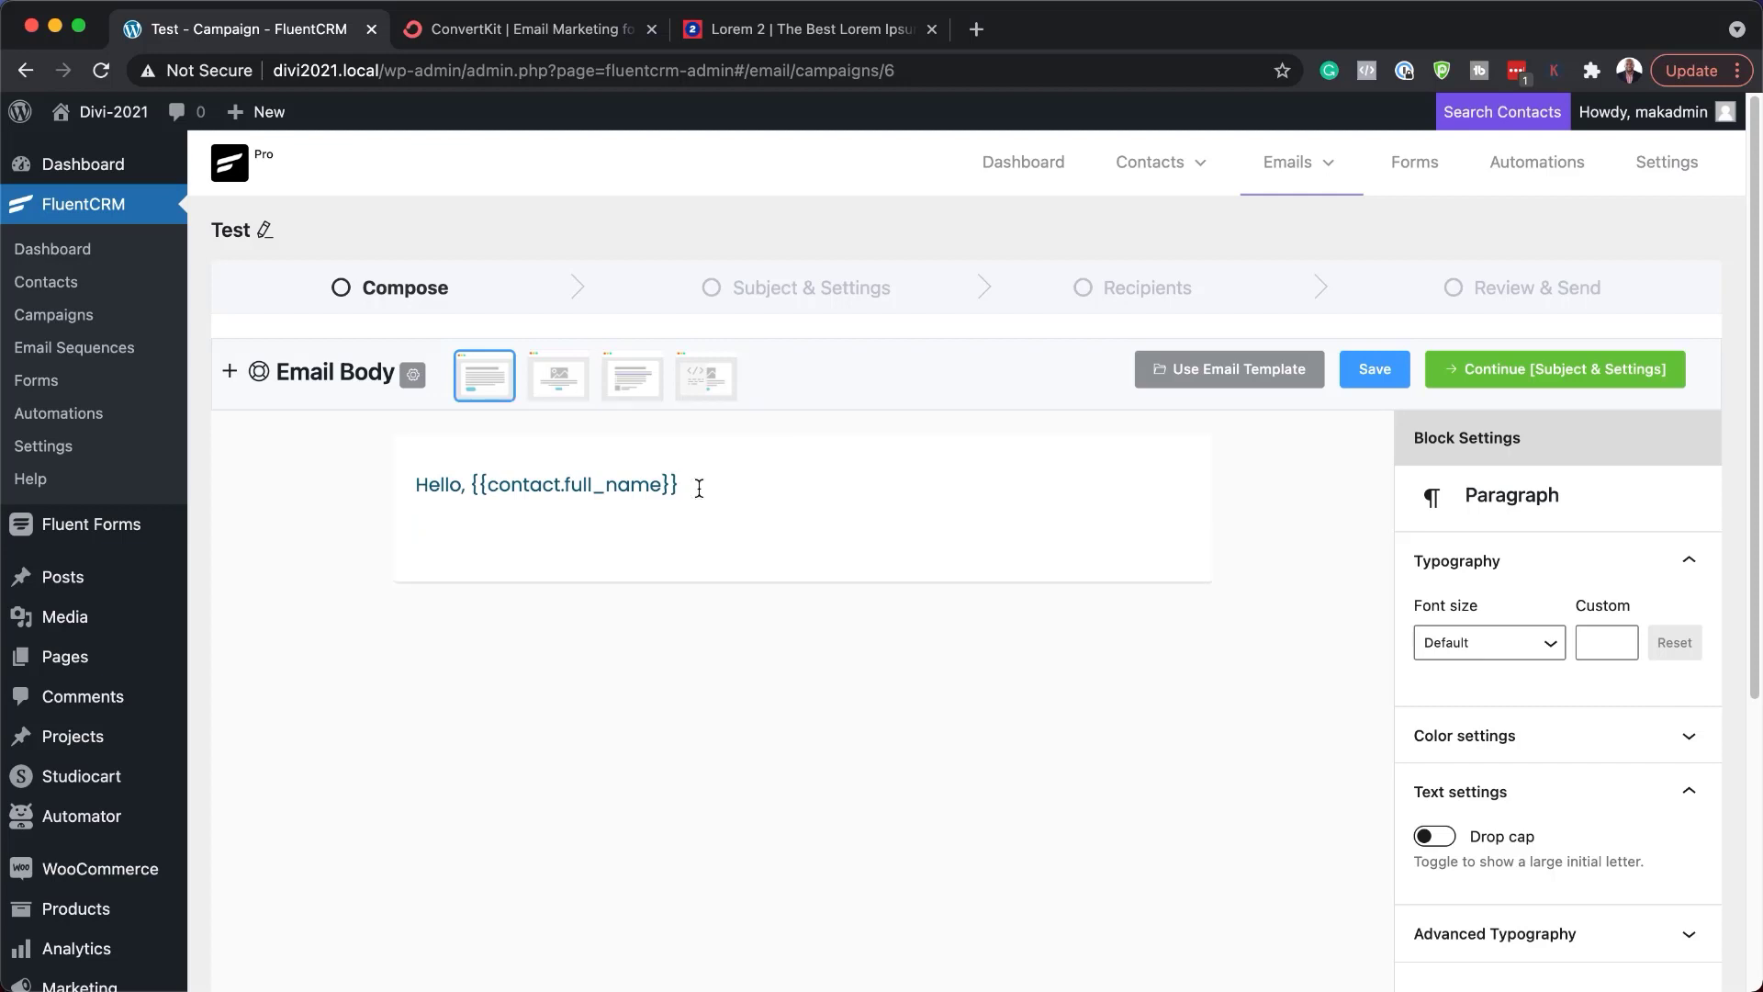
{"action": "type", "text": "Lorem ipsum dolor sit amet, consectetuer adipiscing elit. Donec odio. Quisque volutpat mattis eros. Nullam malesuada erat ut turpis. Suspendisse urna nibh, viverra non, semper suscipit, posuere a, pede.  Donec nec justo eget felis facilisis fermentum. Aliquam porttitor mauris sit amet orci. Aenean dignissim pellentesque felis.  Morbi in sem quis dui placerat ornare. Pellentesque odio nisi, euismod in, pharetra a, ultricies in, diam. Sed arcu. Cras consequat.  Praesent dapibus, neque id cursus faucibus, tortor neque egestas auguae, eu vulputate magna eros eu erat. Aliquam erat volutpat. Nam dui mi, tincidunt quis, accumsan porttitor, facilisis luctus, metus."}
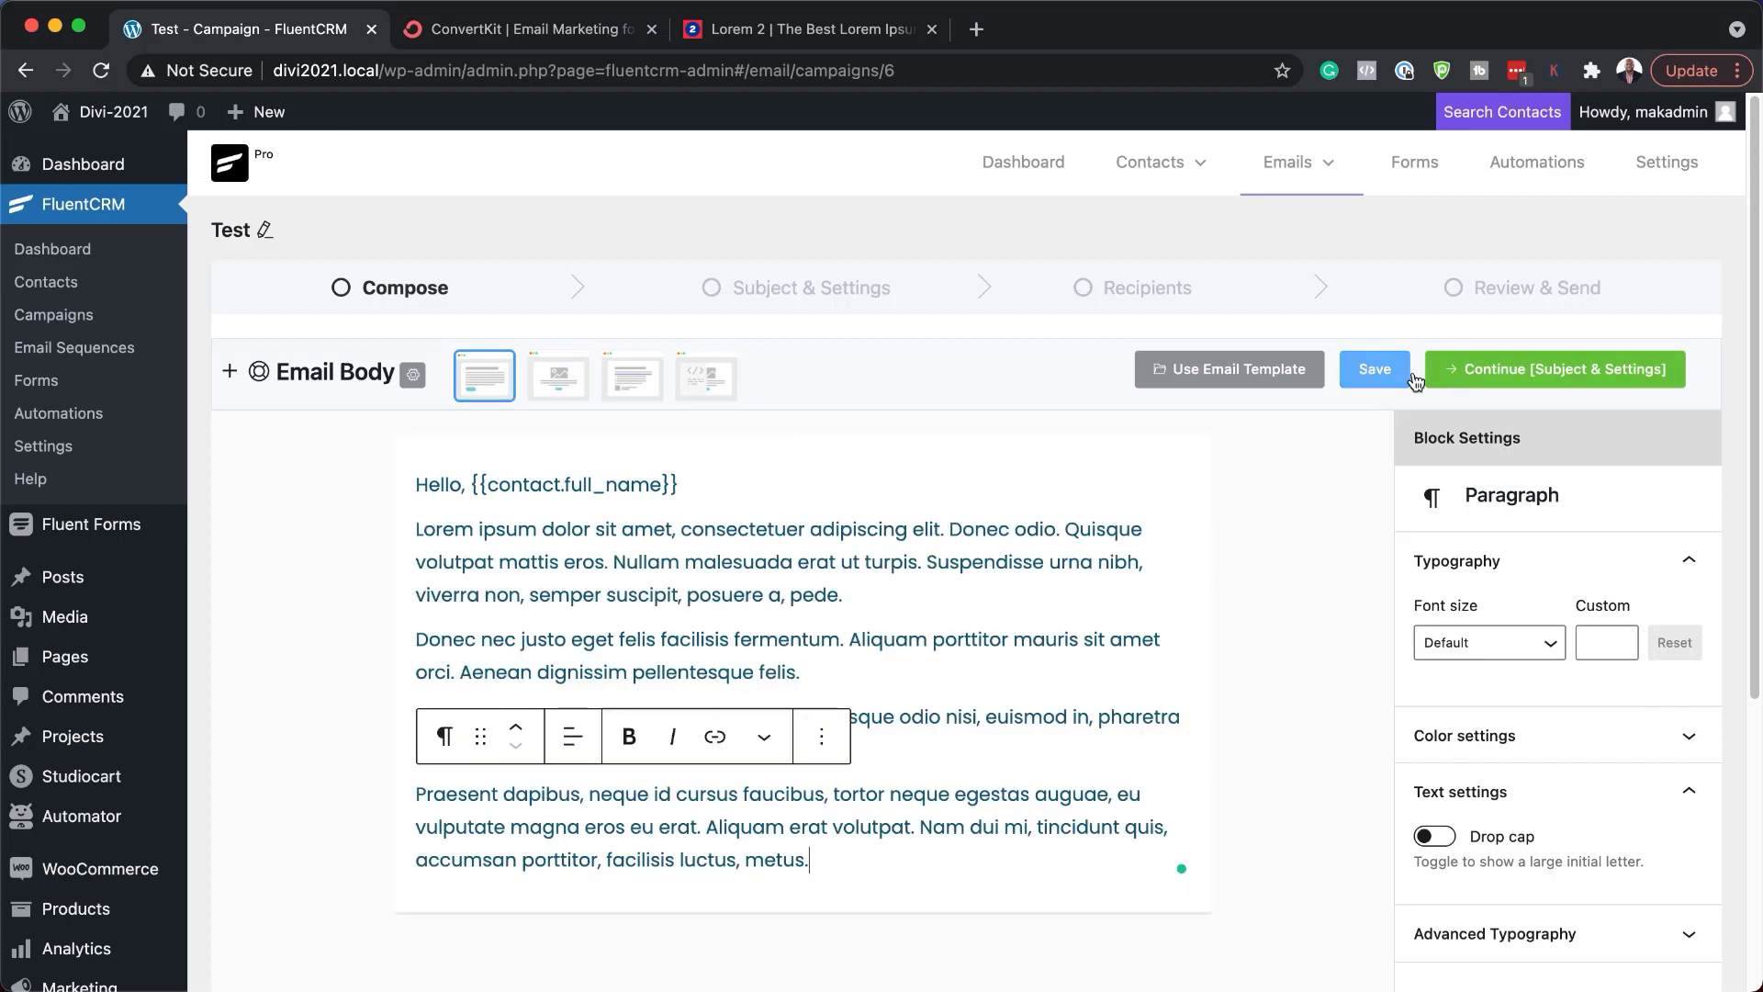
Step: Give the campaign the subject 'test email' and review the recipient lists available
{"action": "left_click", "coordinate": [1485, 379]}
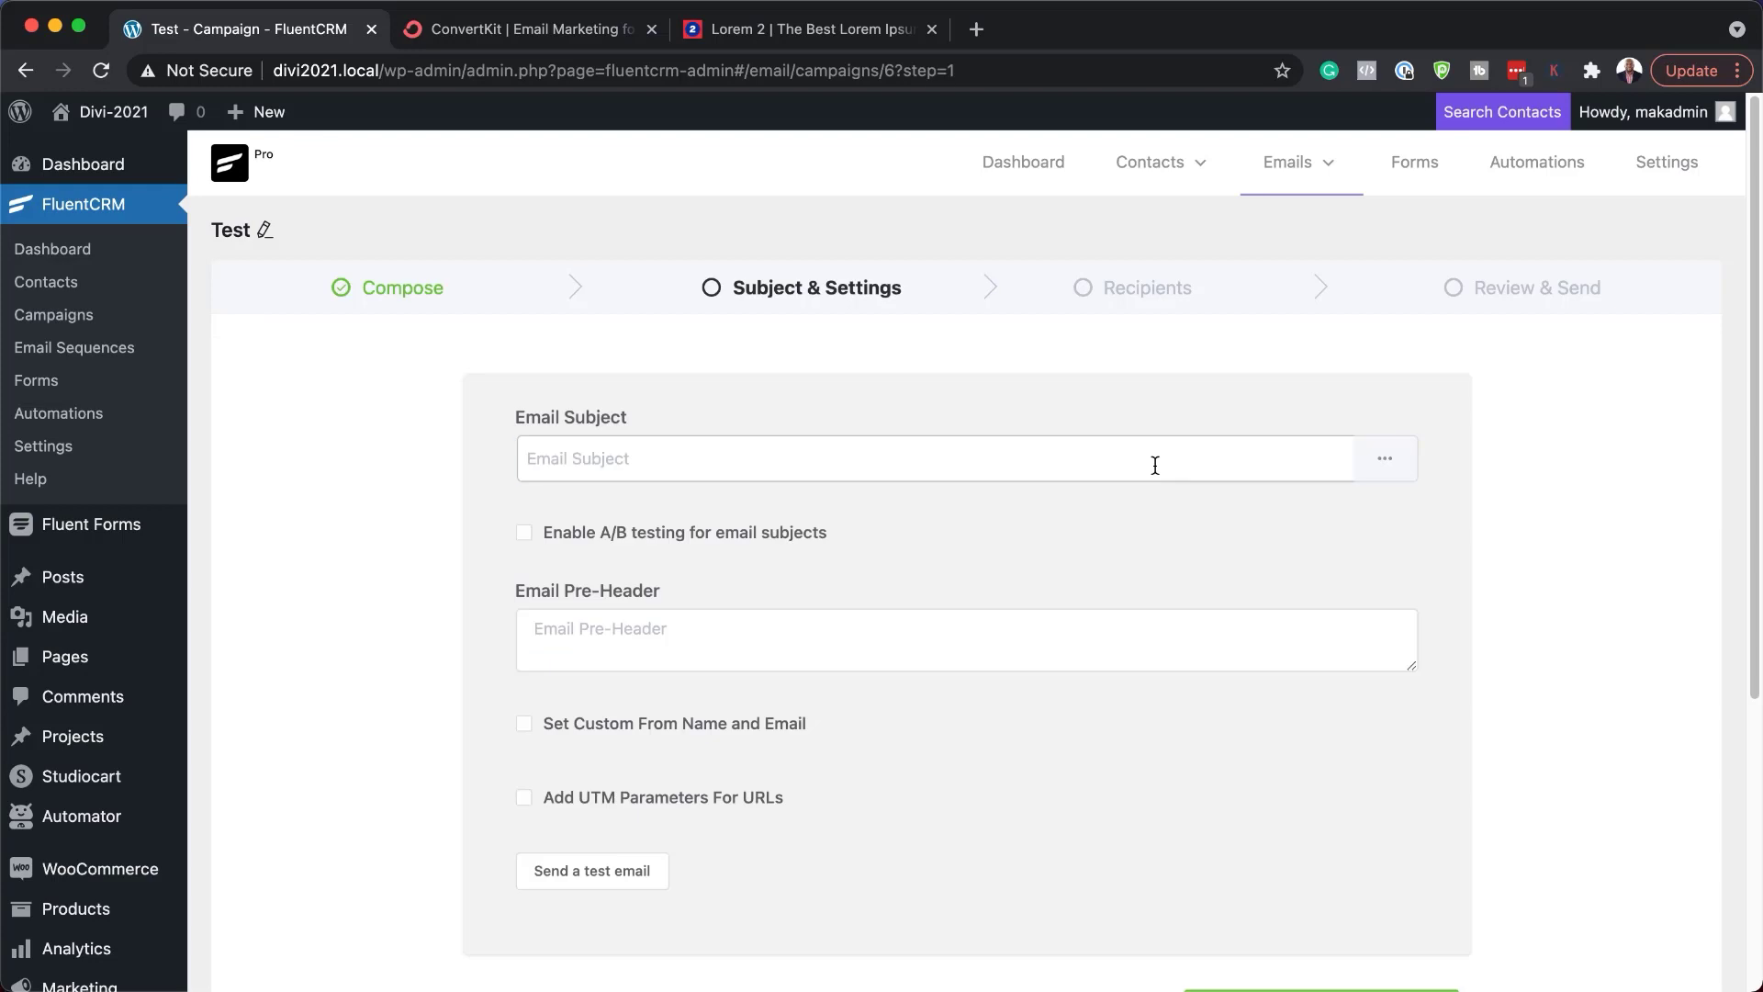
{"action": "left_click", "coordinate": [1155, 464]}
{"action": "type", "text": "test email"}
{"action": "scroll", "coordinate": [1229, 738], "scroll_direction": "down", "scroll_amount": 3}
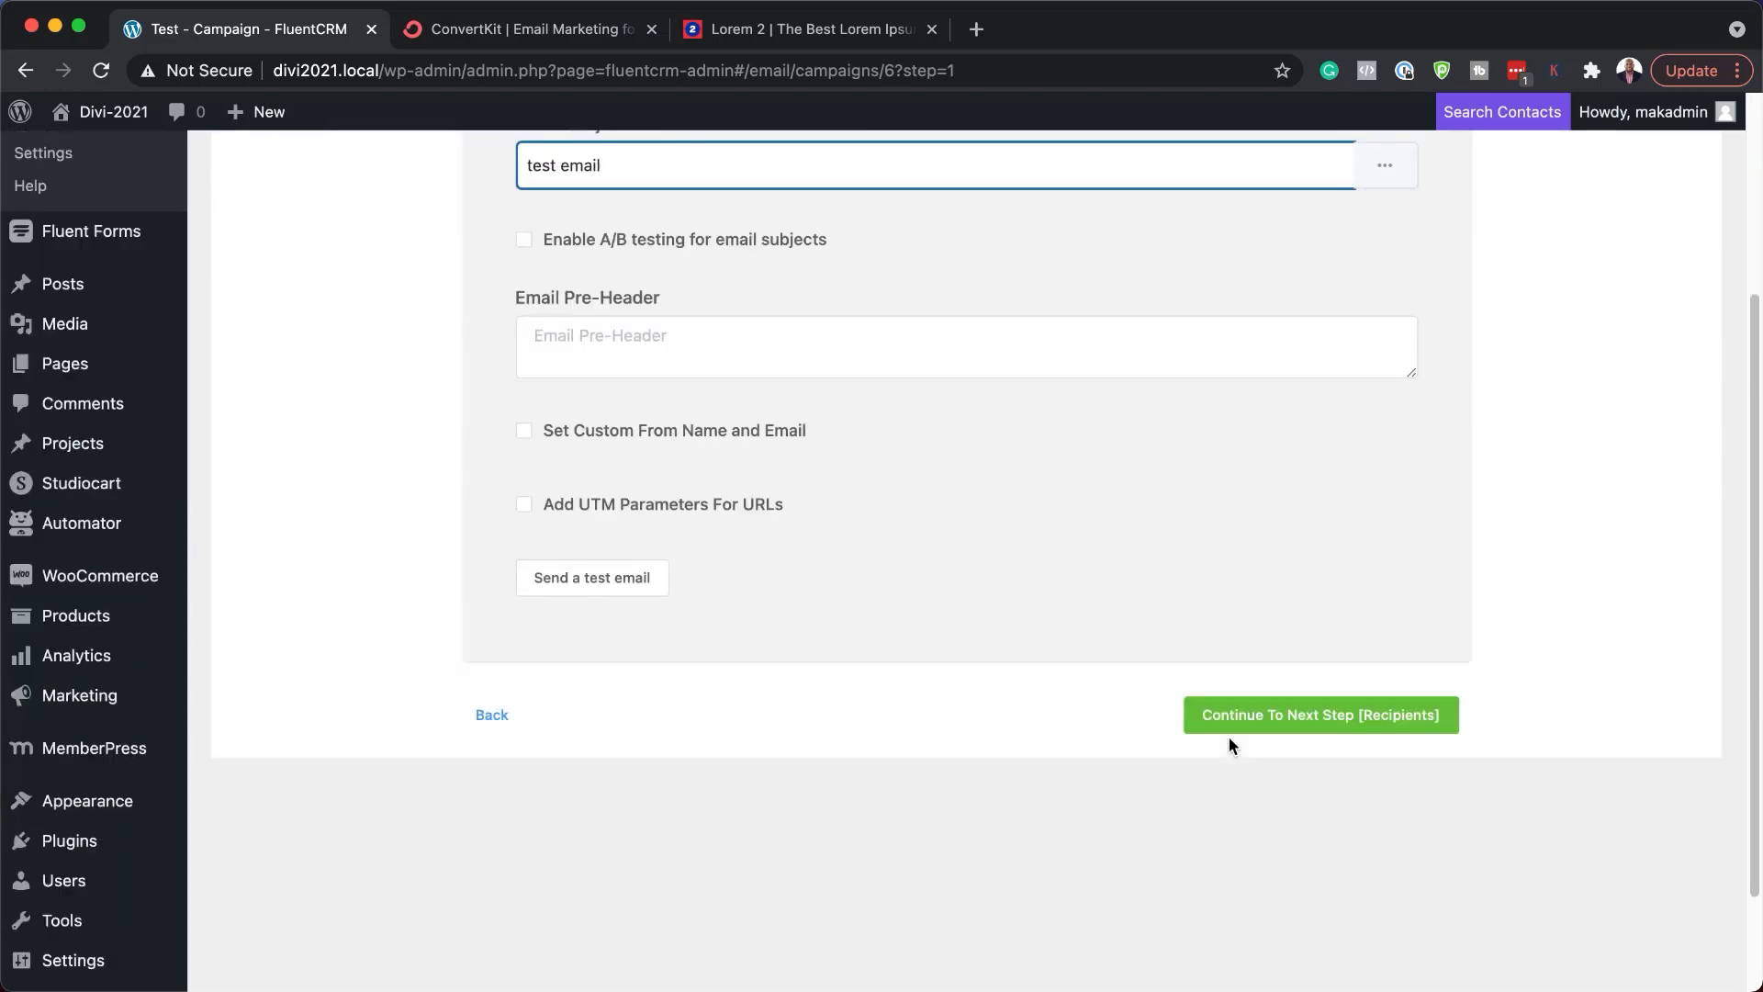
{"action": "left_click", "coordinate": [1235, 725]}
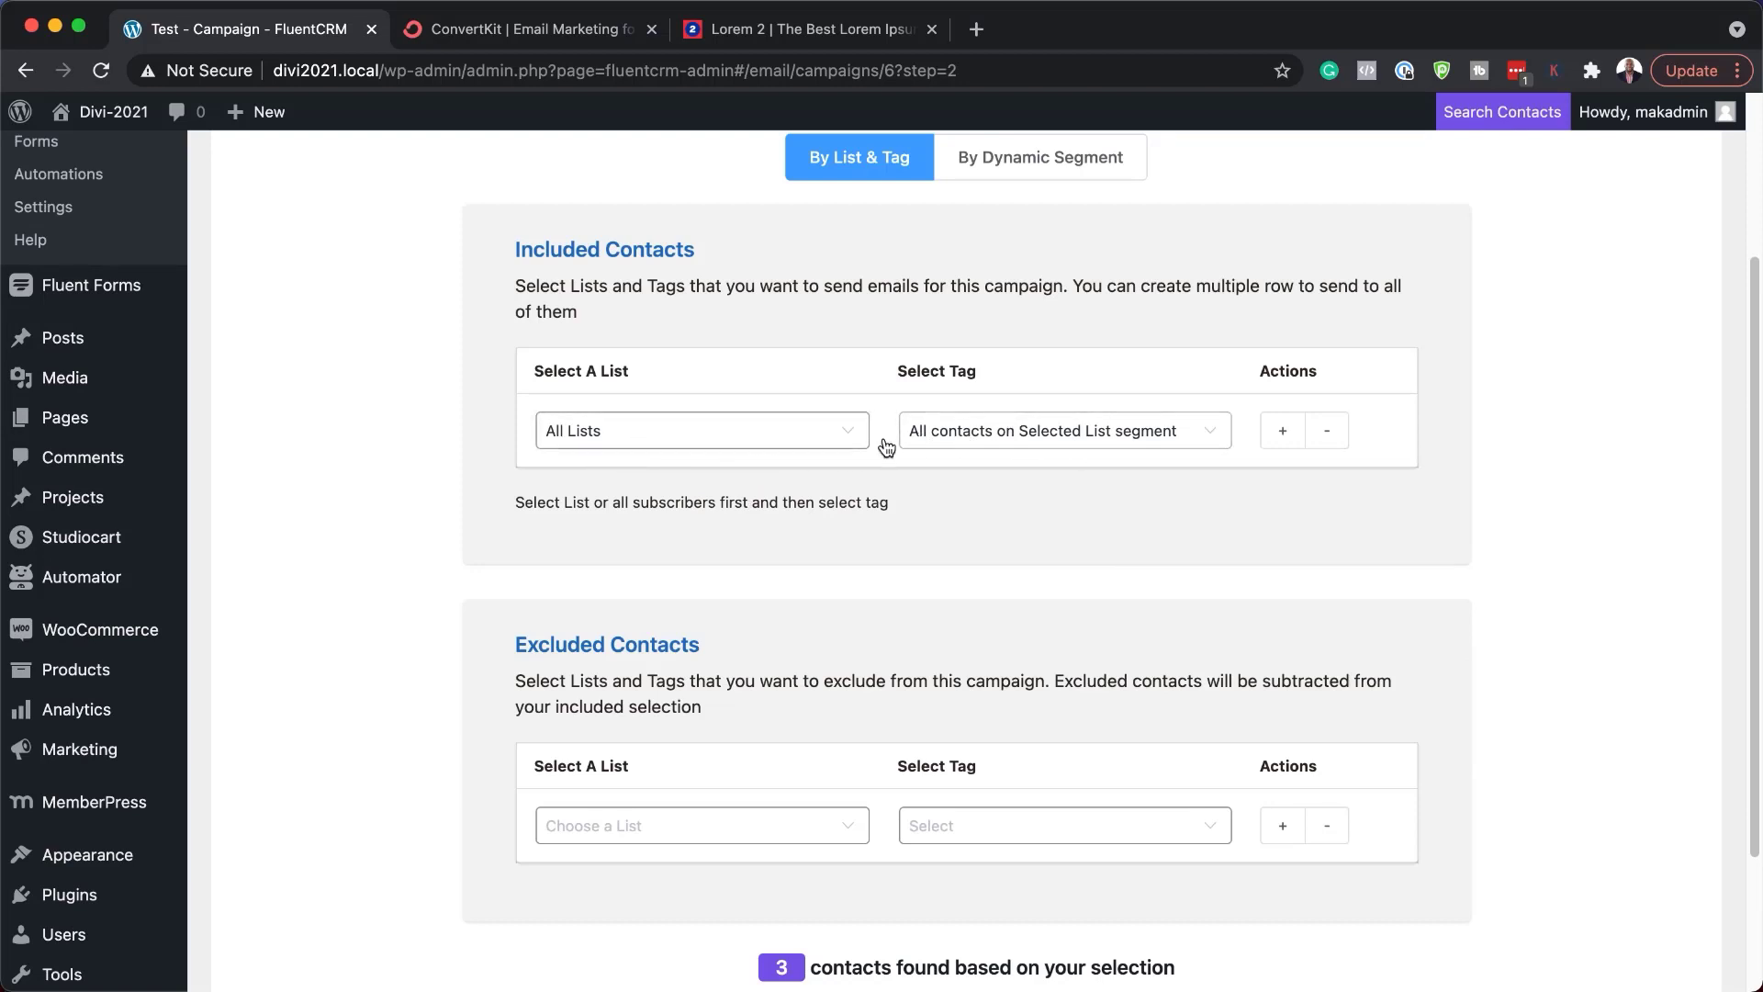
{"action": "left_click", "coordinate": [844, 439]}
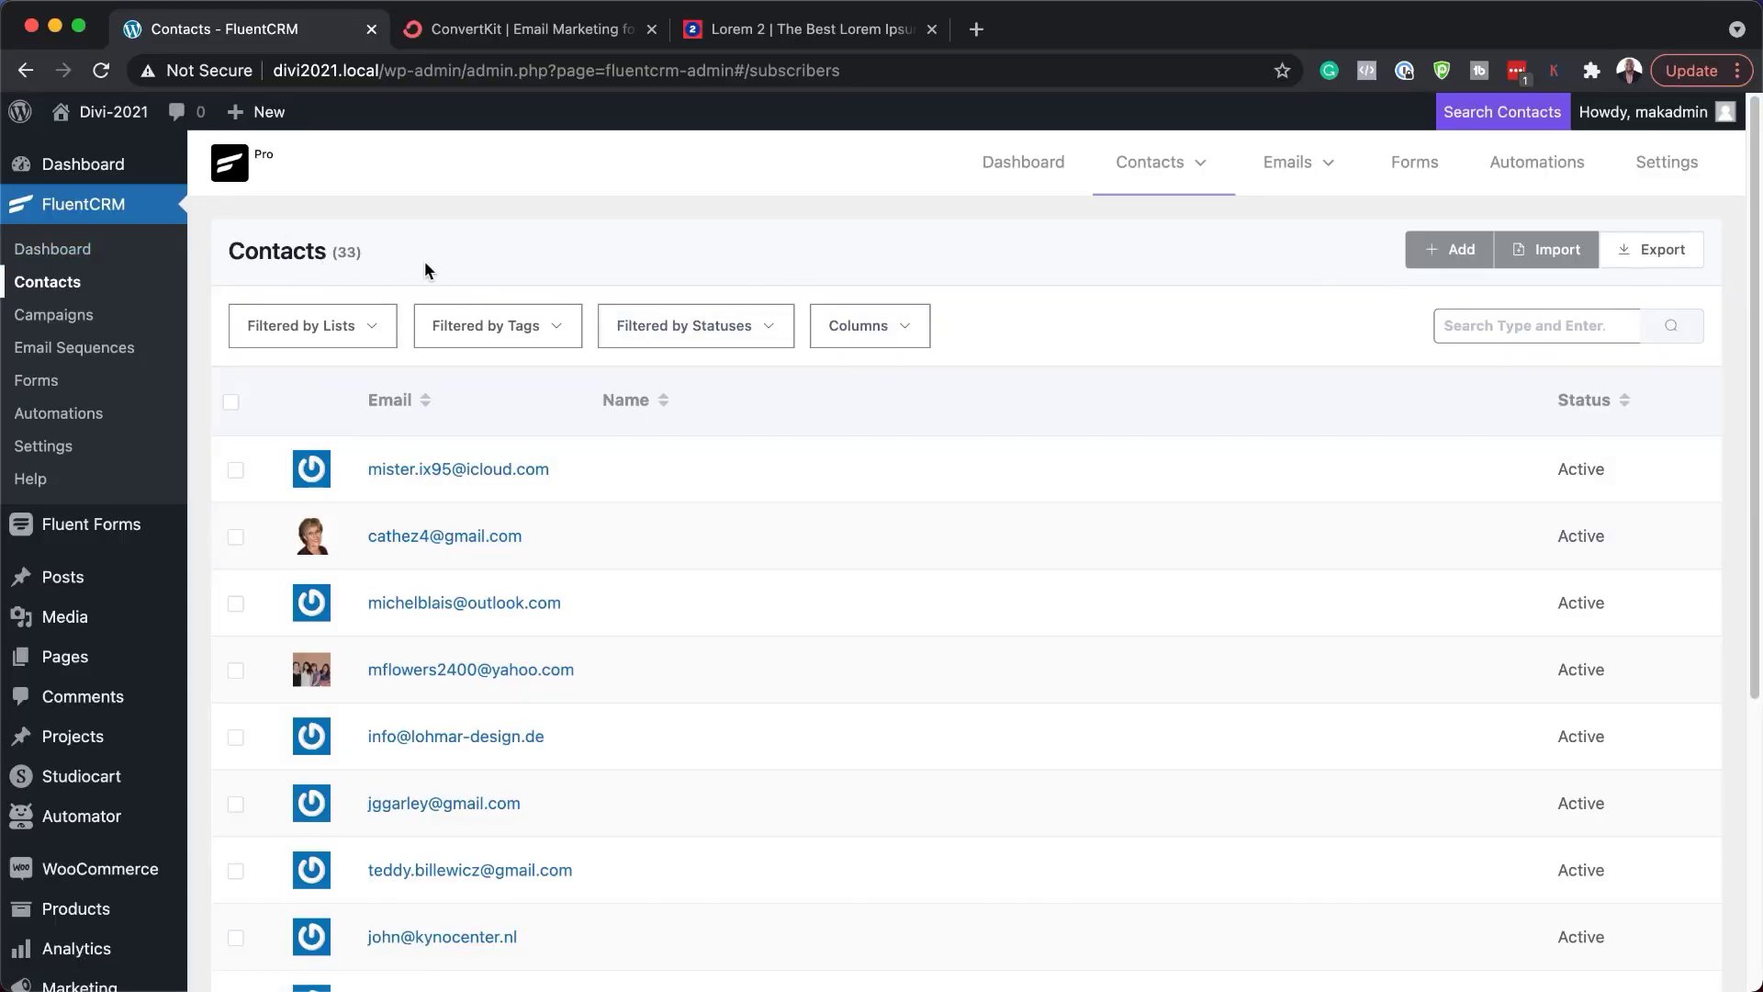
Step: Bring up contact export settings, toggling Tags off so only First Name, Last Name and Email remain
{"action": "left_click", "coordinate": [1659, 250]}
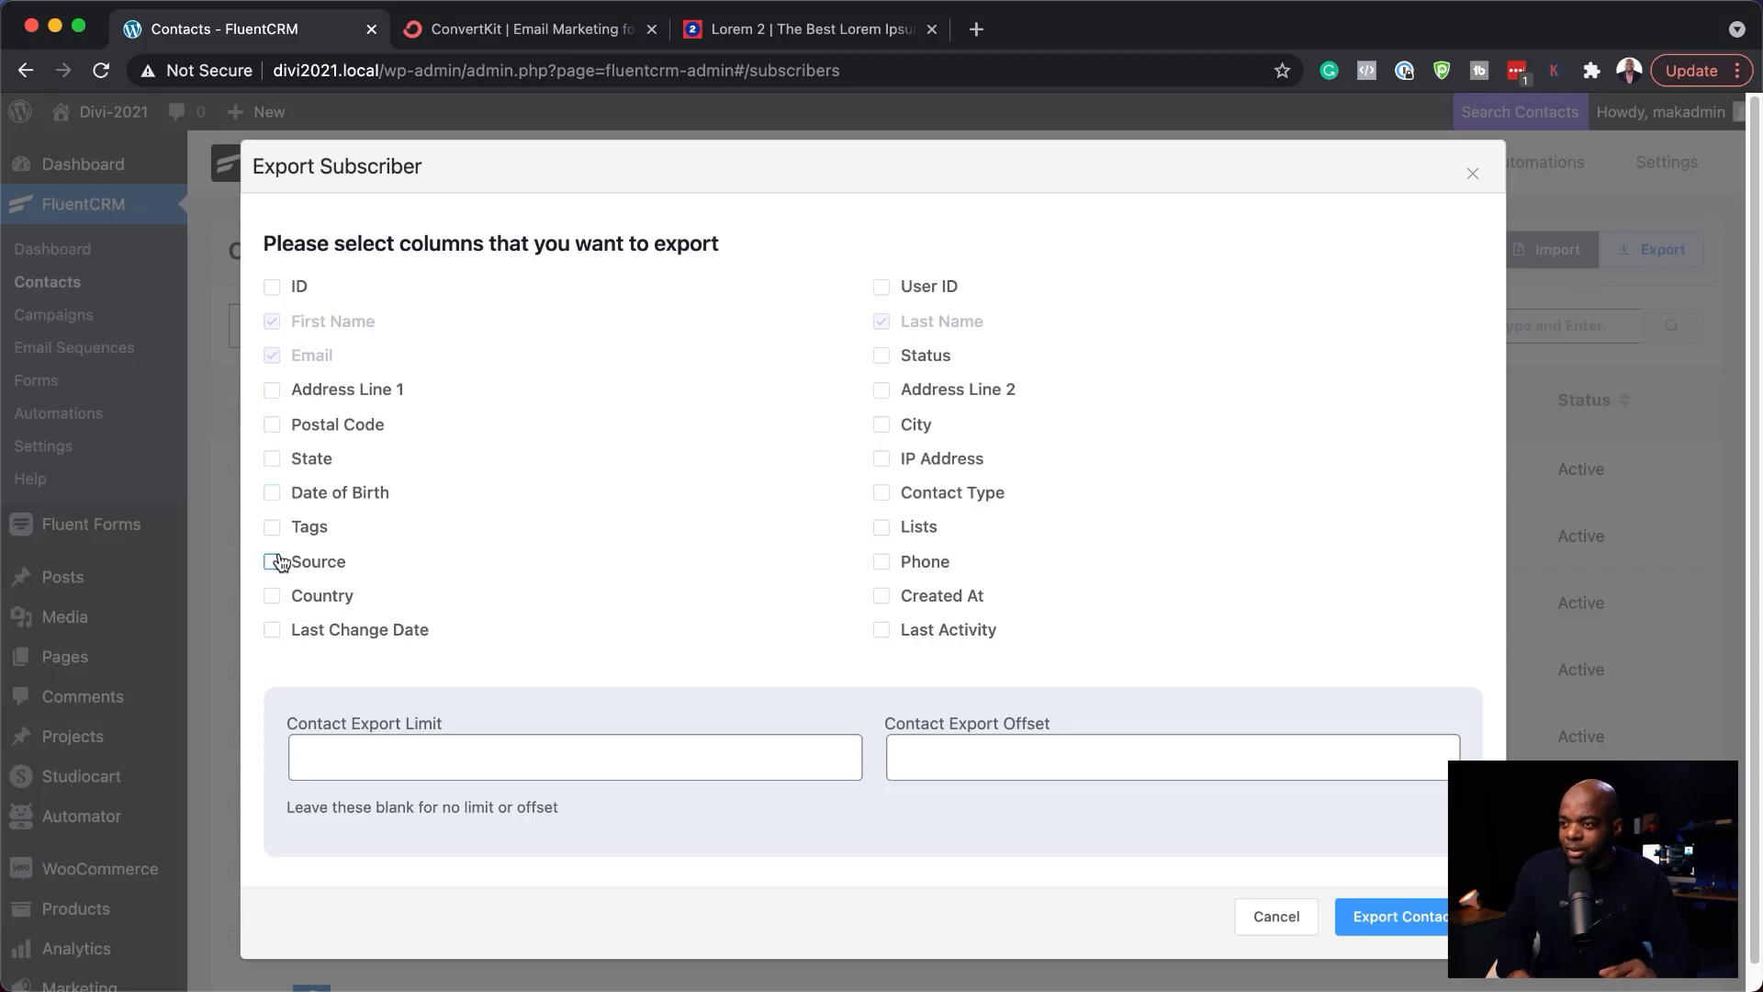
{"action": "left_click", "coordinate": [274, 528]}
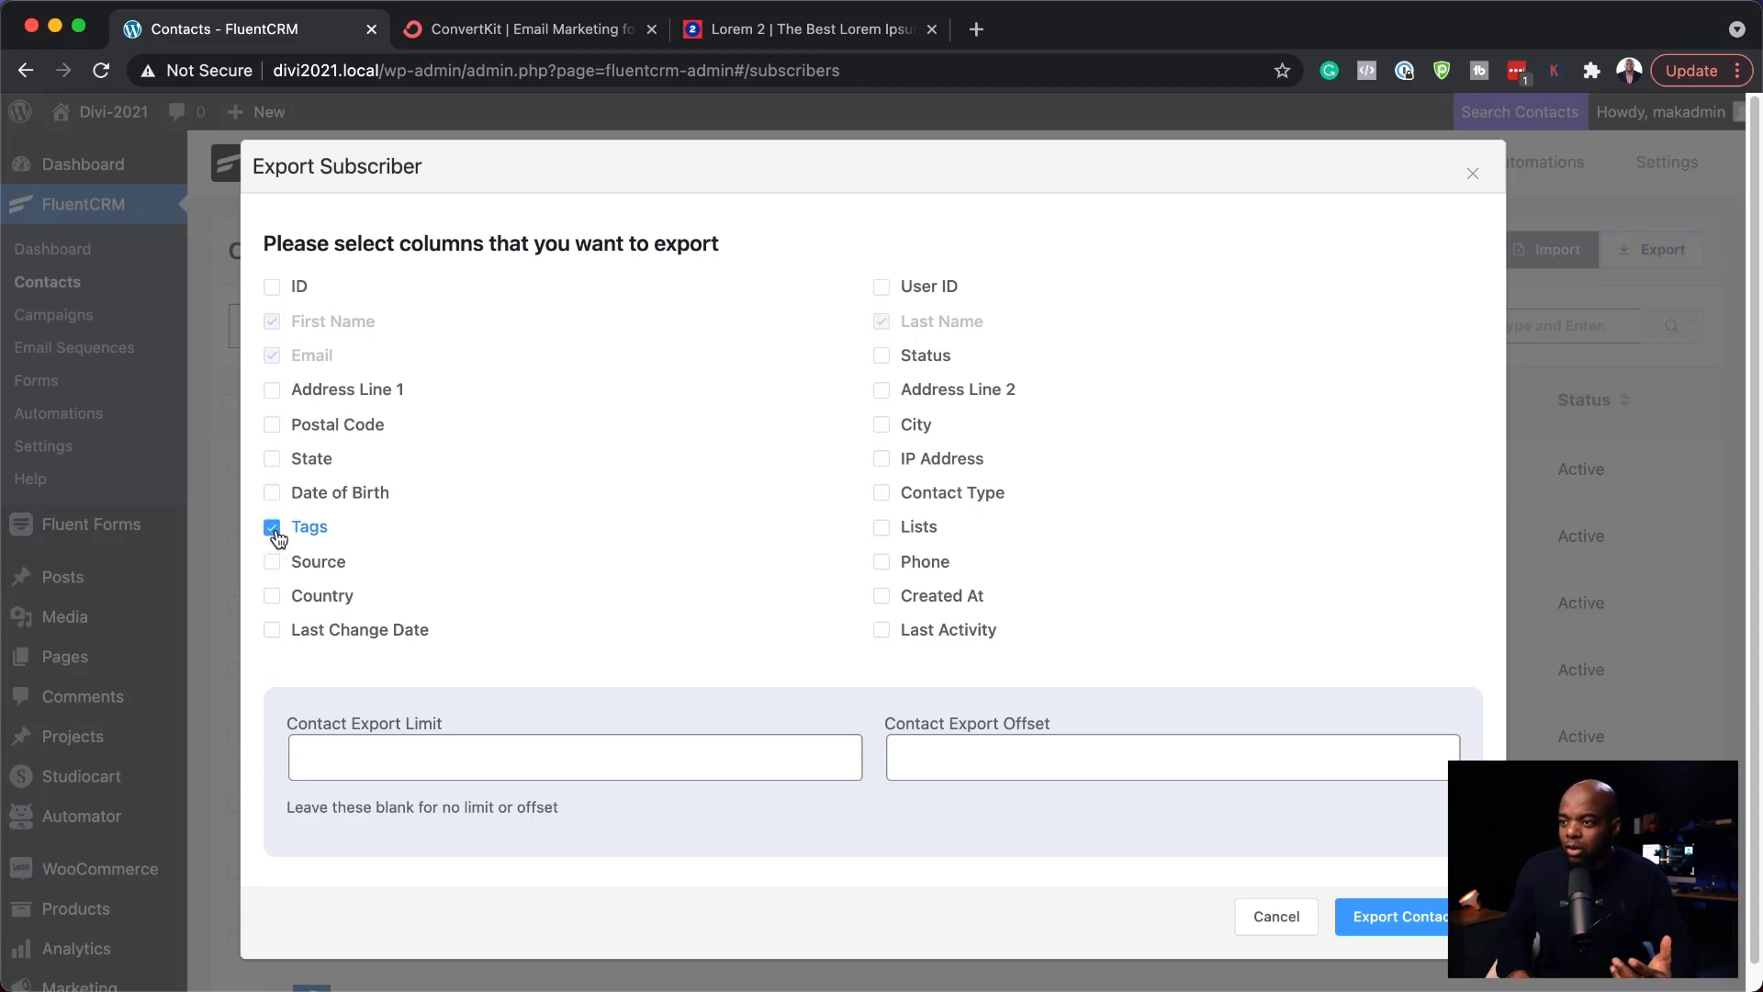
{"action": "left_click", "coordinate": [273, 528]}
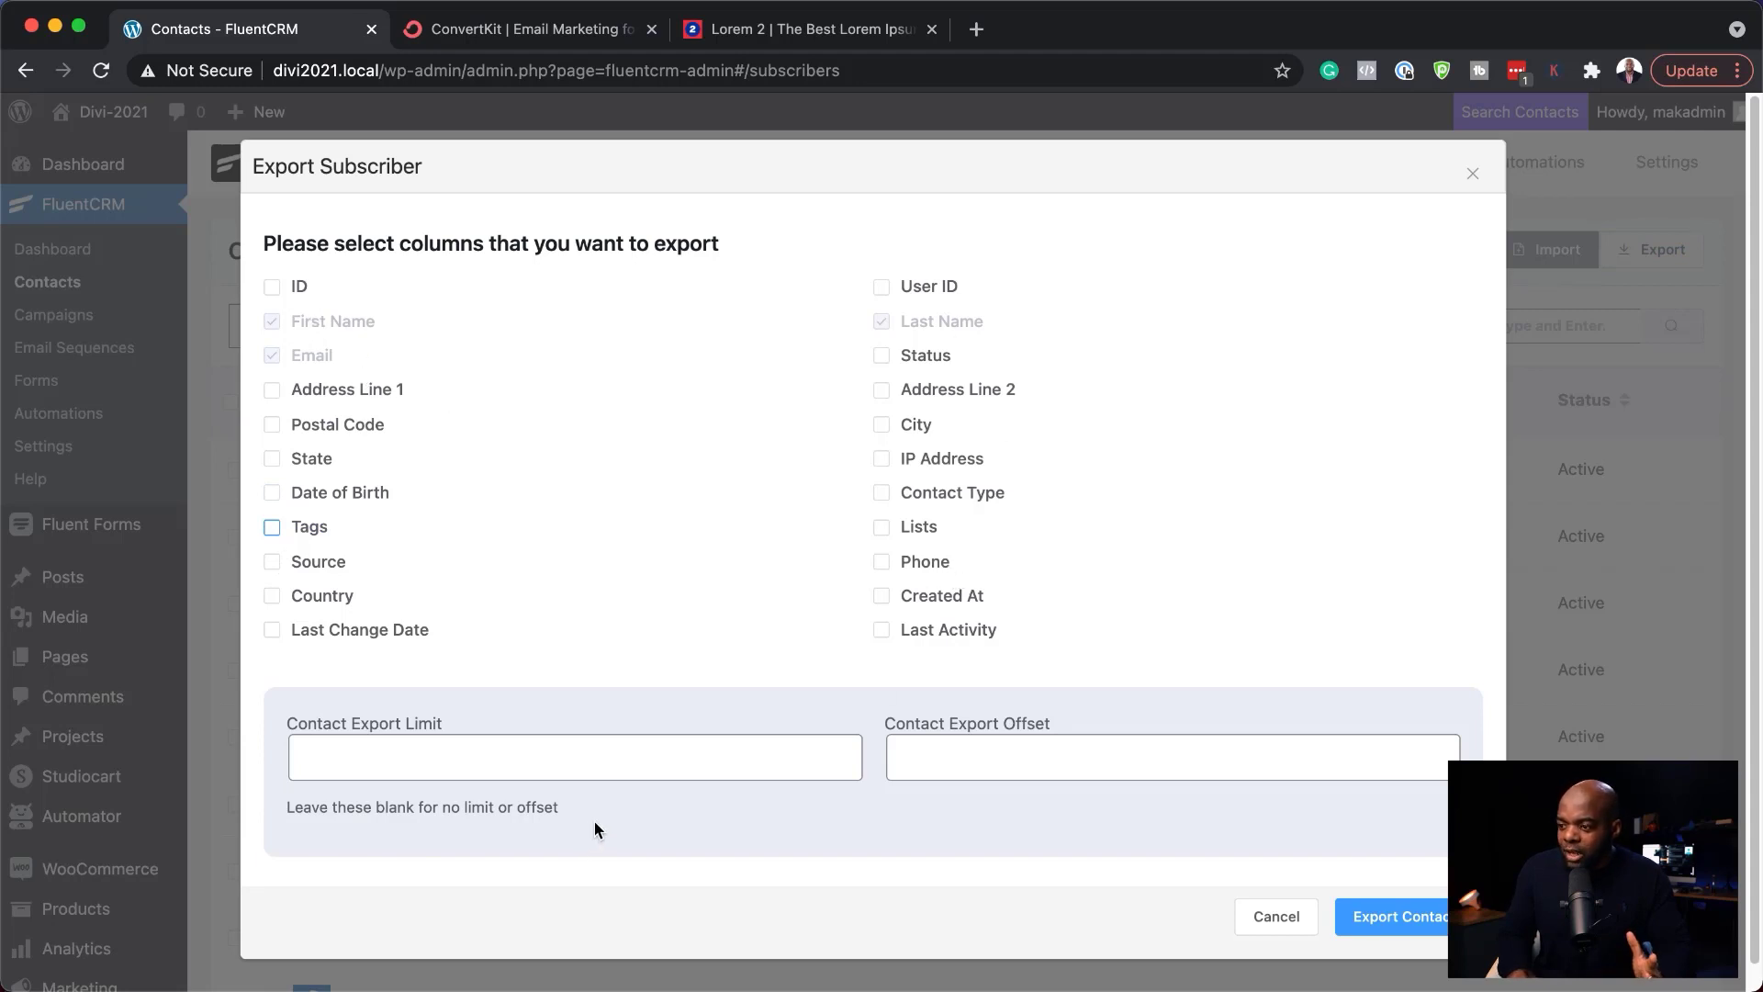
{"action": "scroll", "coordinate": [997, 773], "scroll_direction": "down", "scroll_amount": 1}
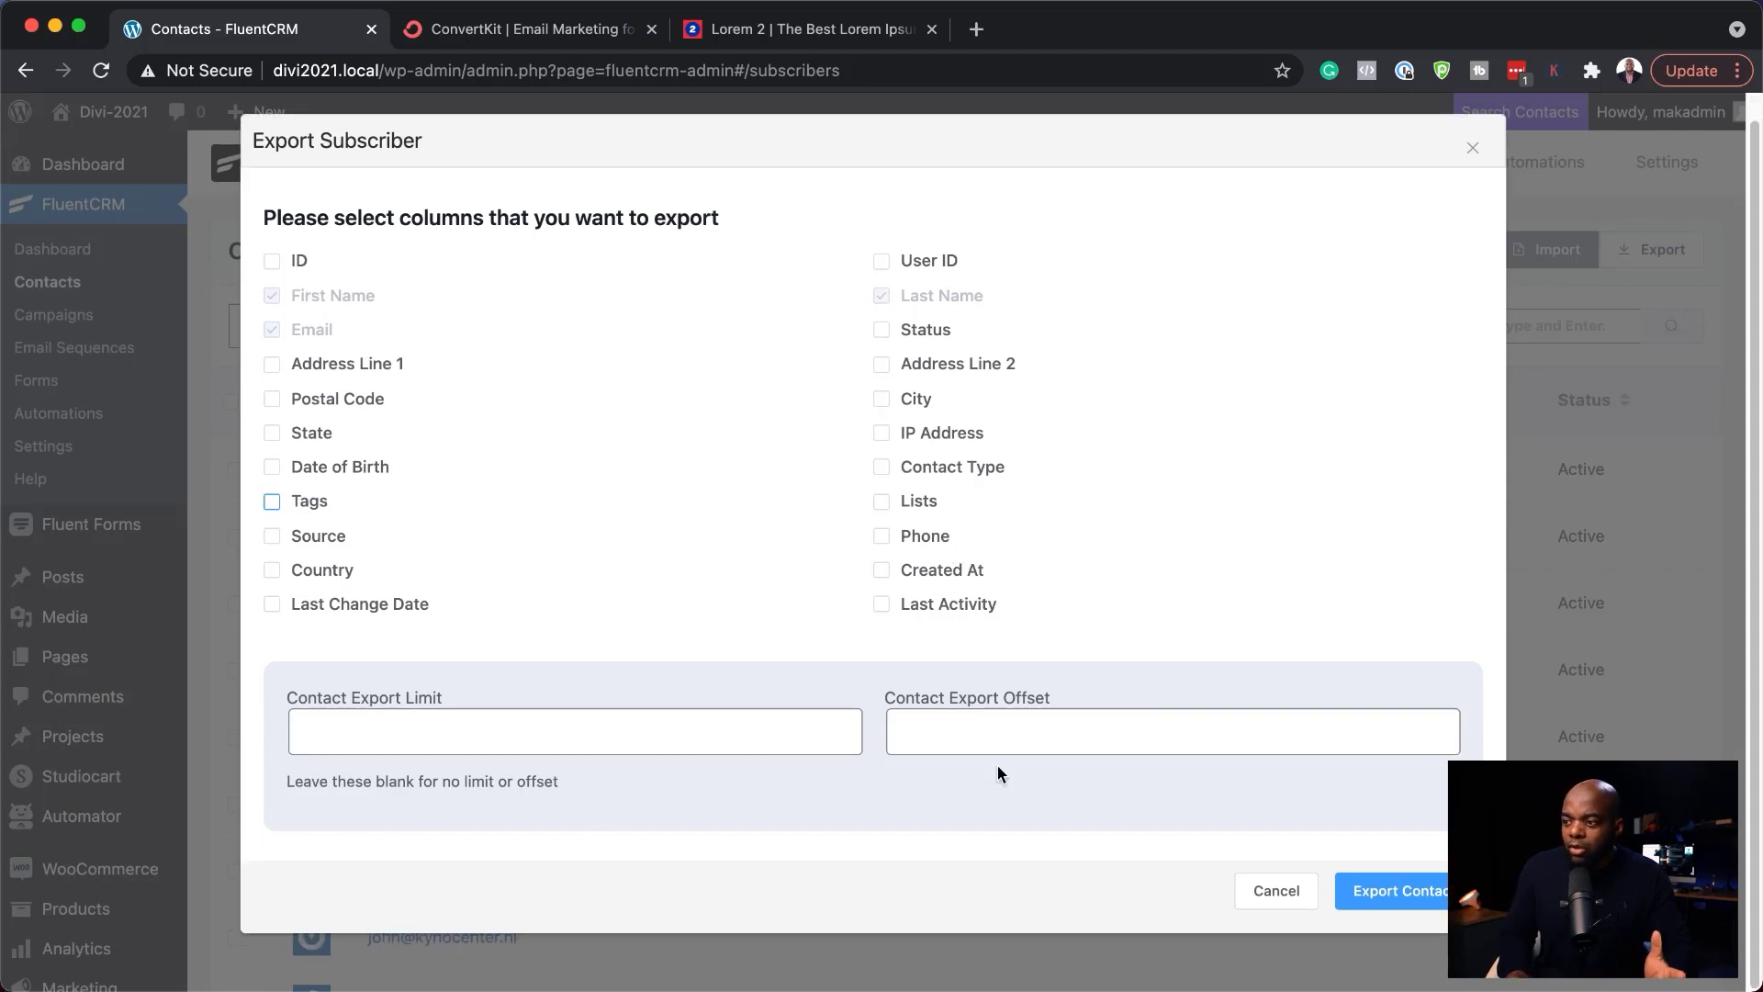
Step: Export the contacts to a downloaded CSV file
{"action": "left_click", "coordinate": [1397, 898]}
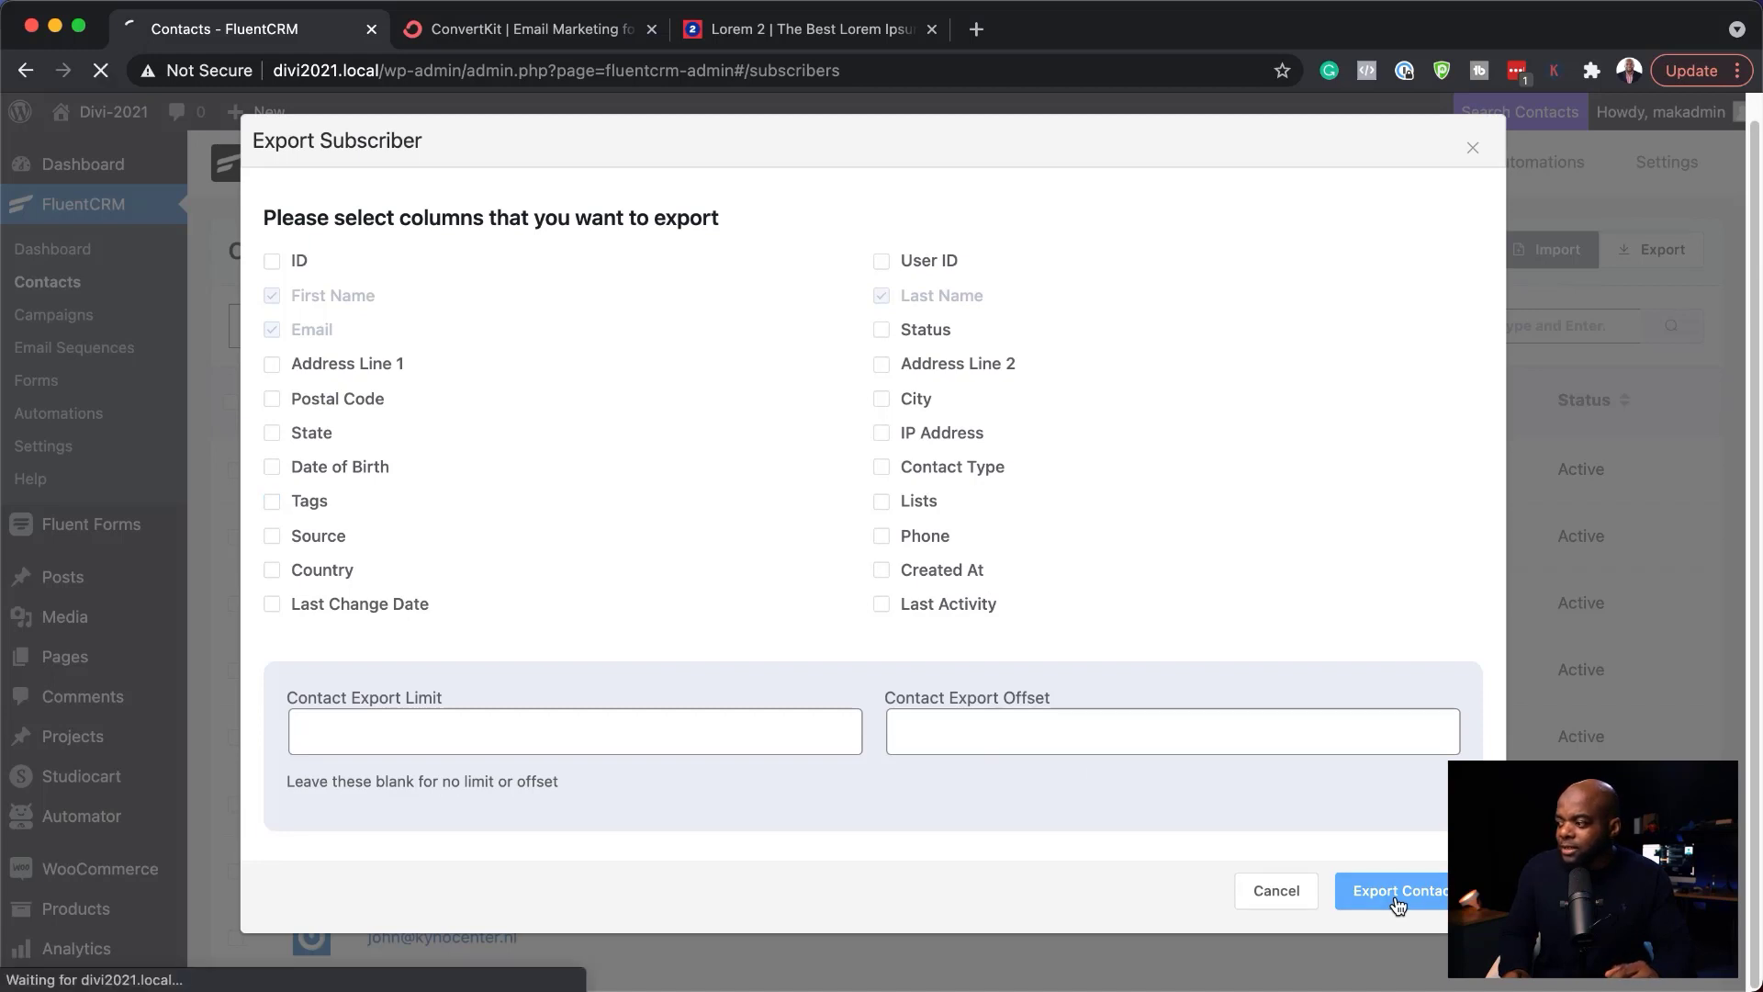